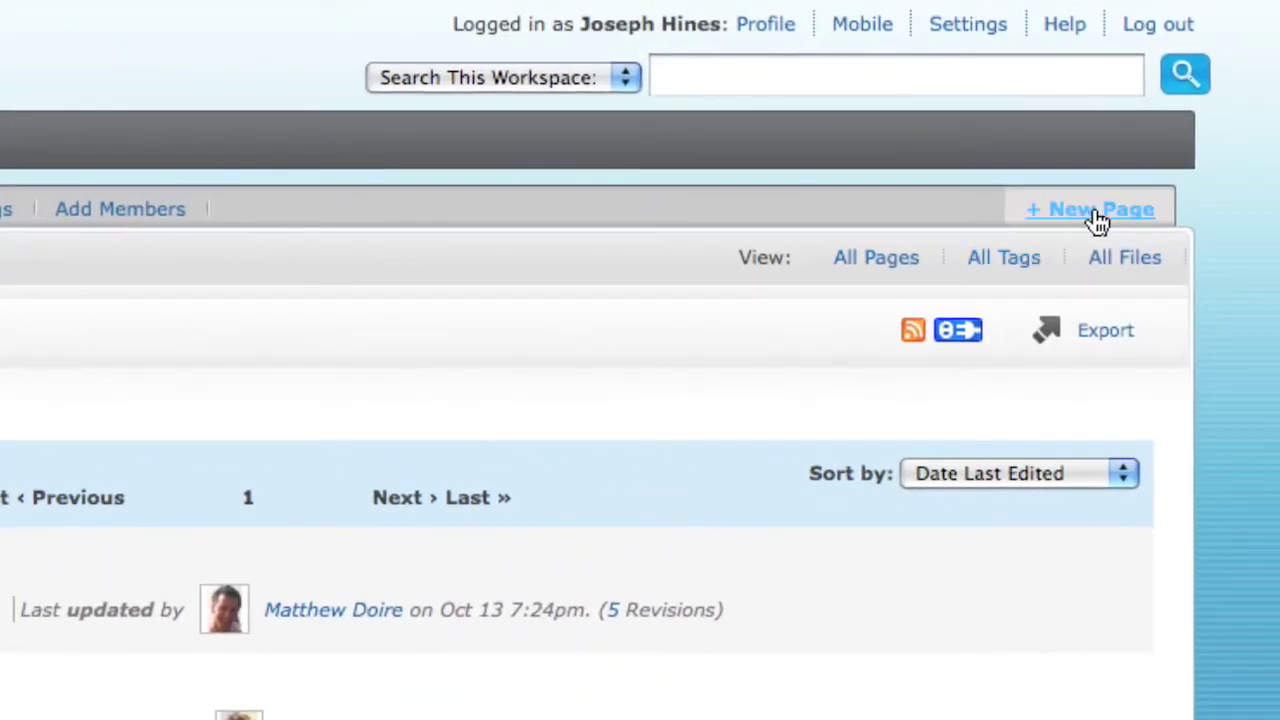
Create a new blank spreadsheet in the current workspace.
{"action": "left_click", "coordinate": [1099, 218]}
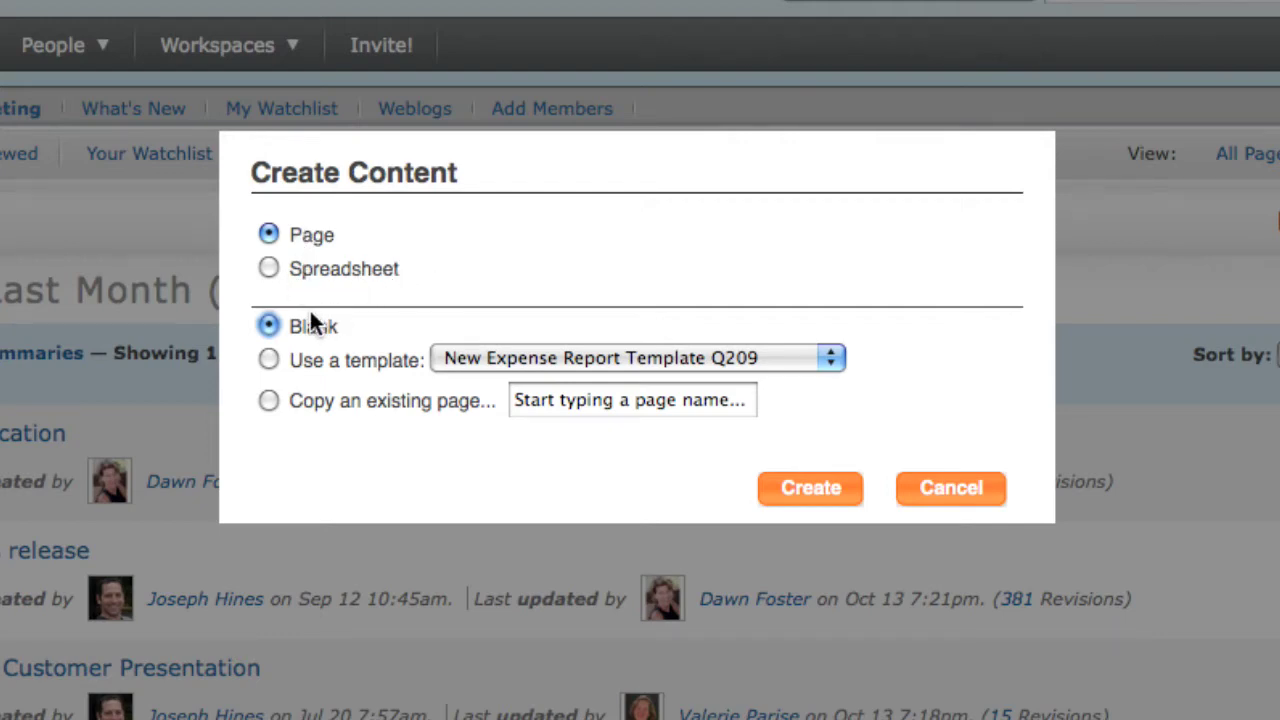
{"action": "left_click", "coordinate": [269, 268]}
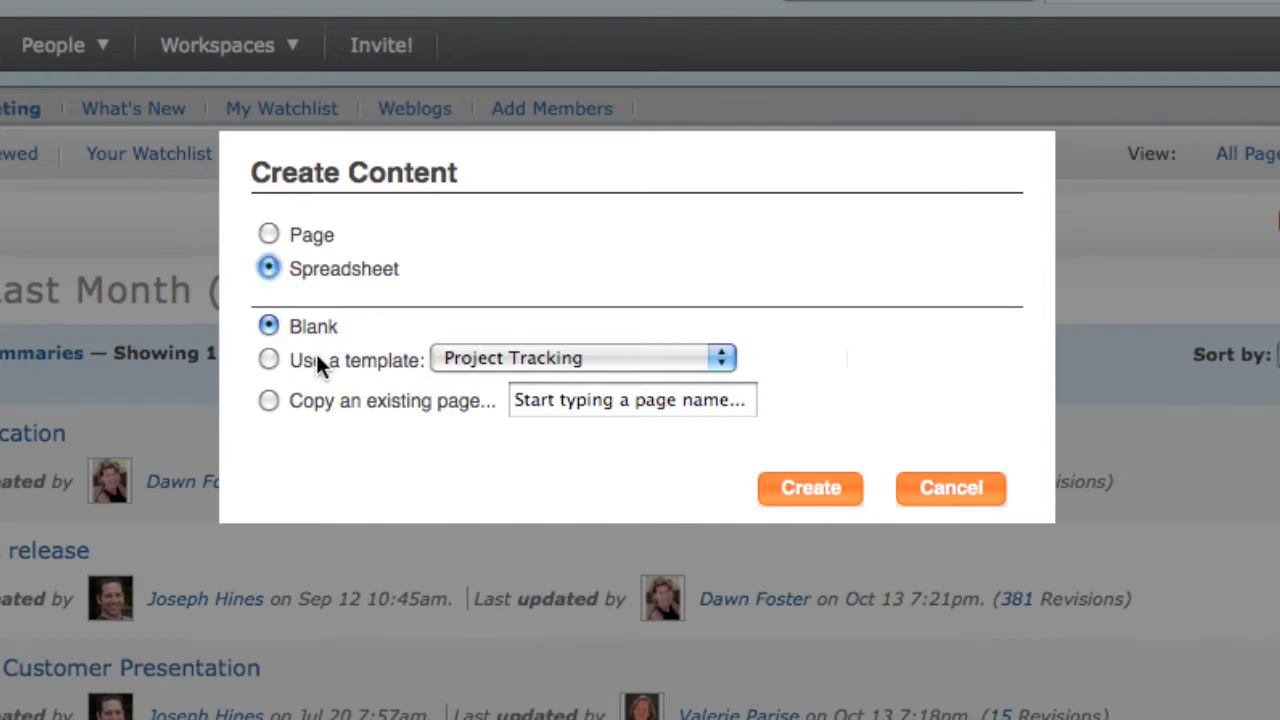
{"action": "left_click", "coordinate": [489, 357]}
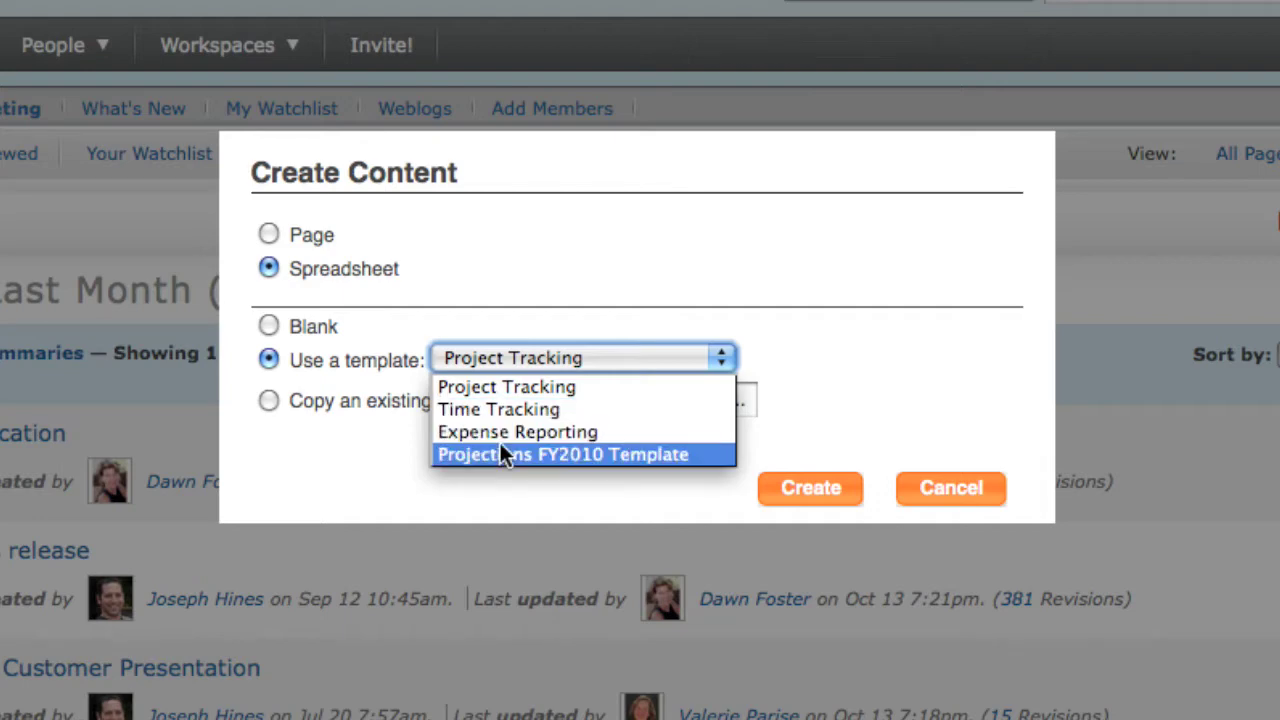
{"action": "left_click", "coordinate": [263, 321]}
{"action": "left_click", "coordinate": [263, 321]}
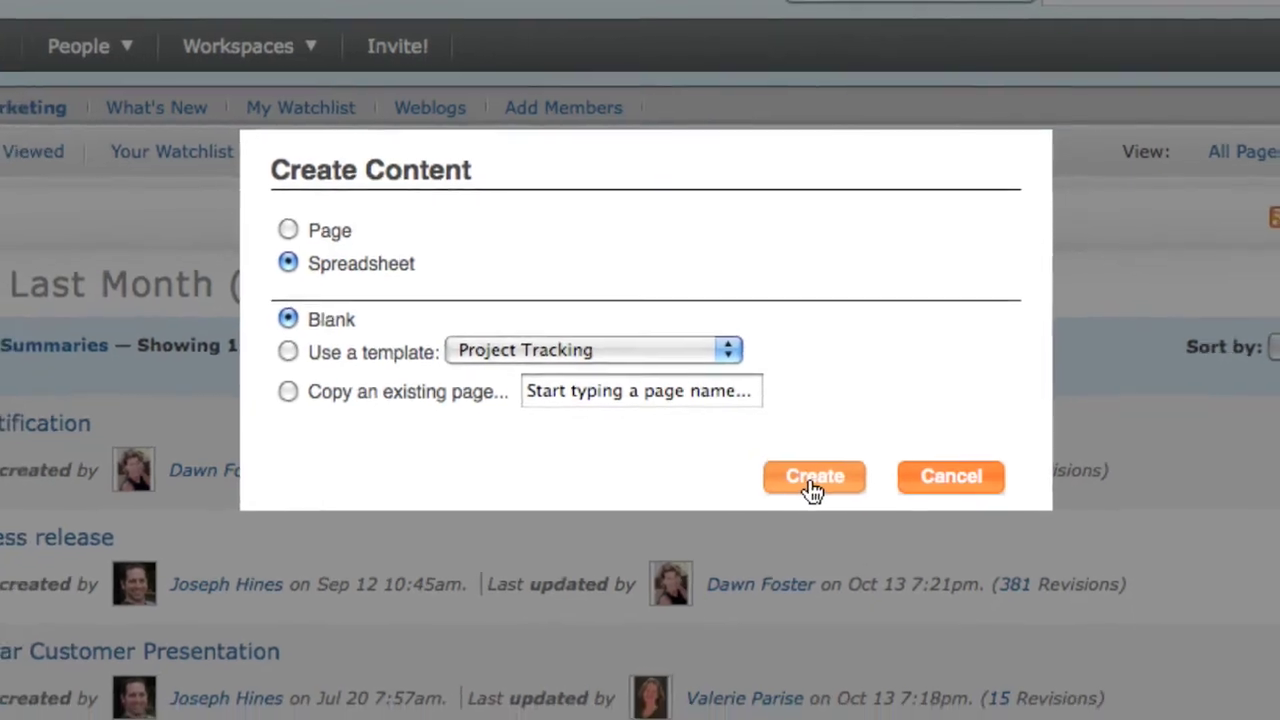
{"action": "left_click", "coordinate": [808, 490]}
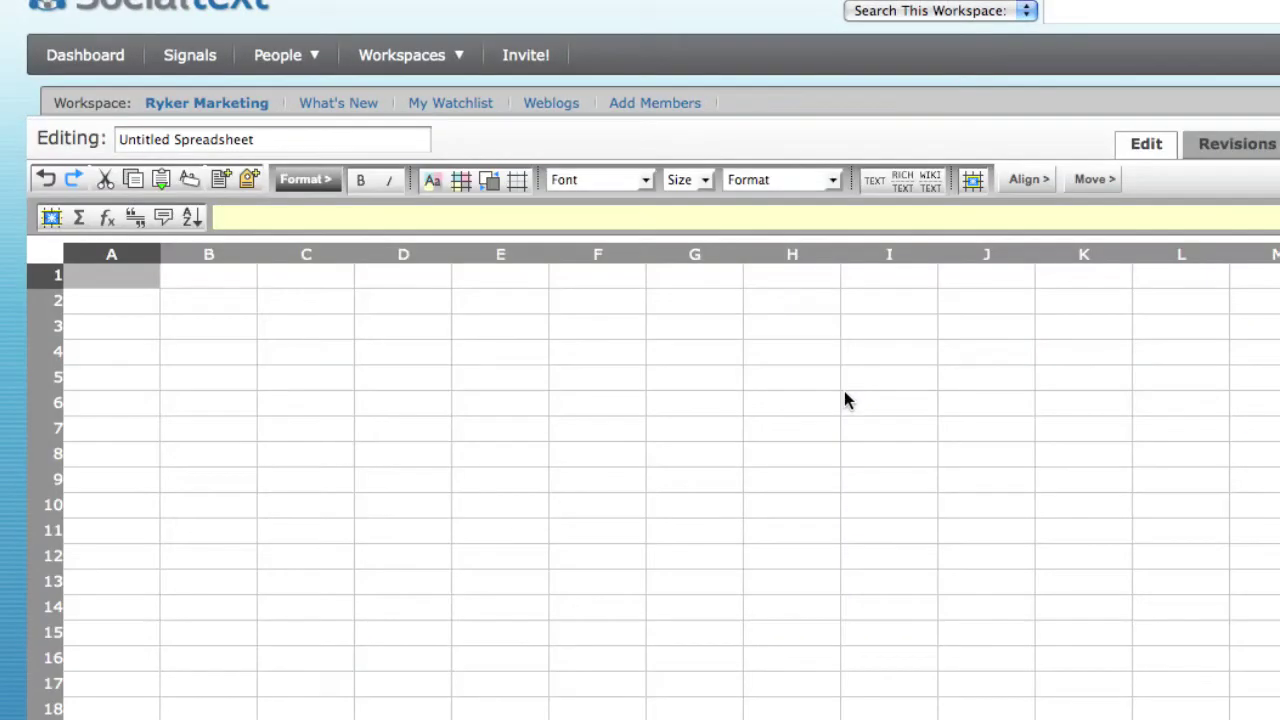
Title the spreadsheet "2010 Marketing Budget".
{"action": "left_click", "coordinate": [588, 141]}
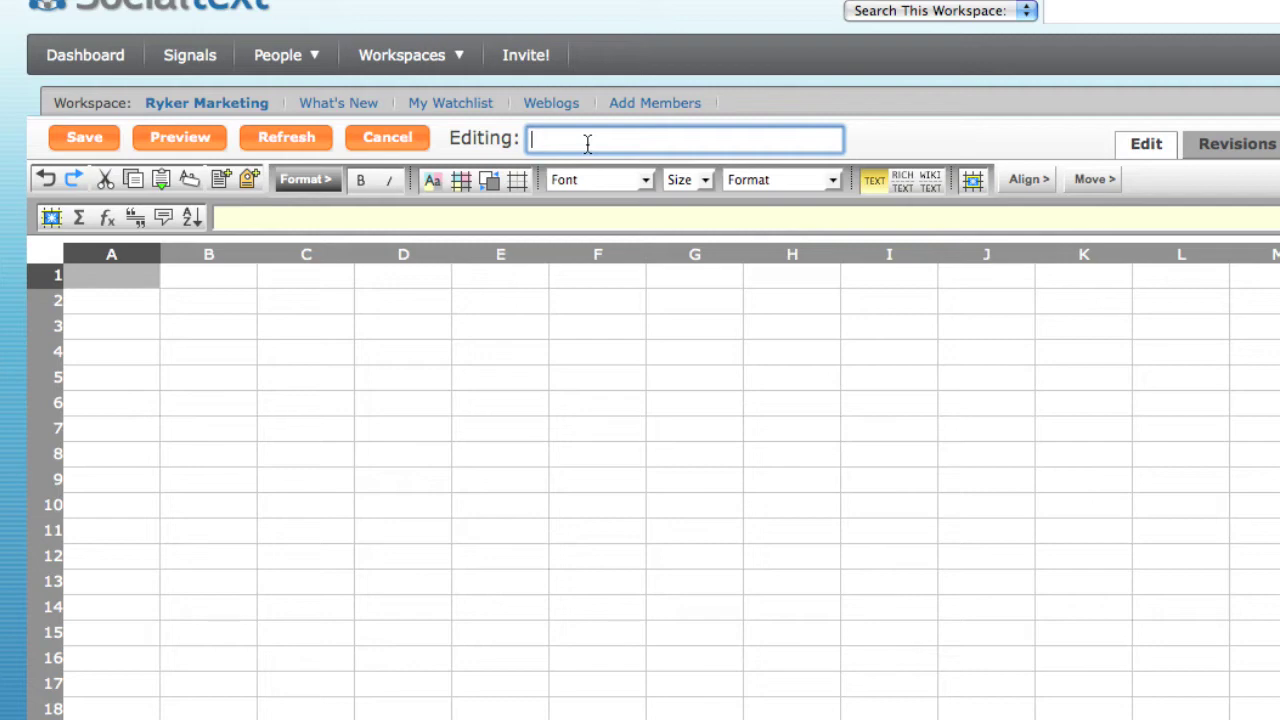
{"action": "type", "text": "2010 Marketi"}
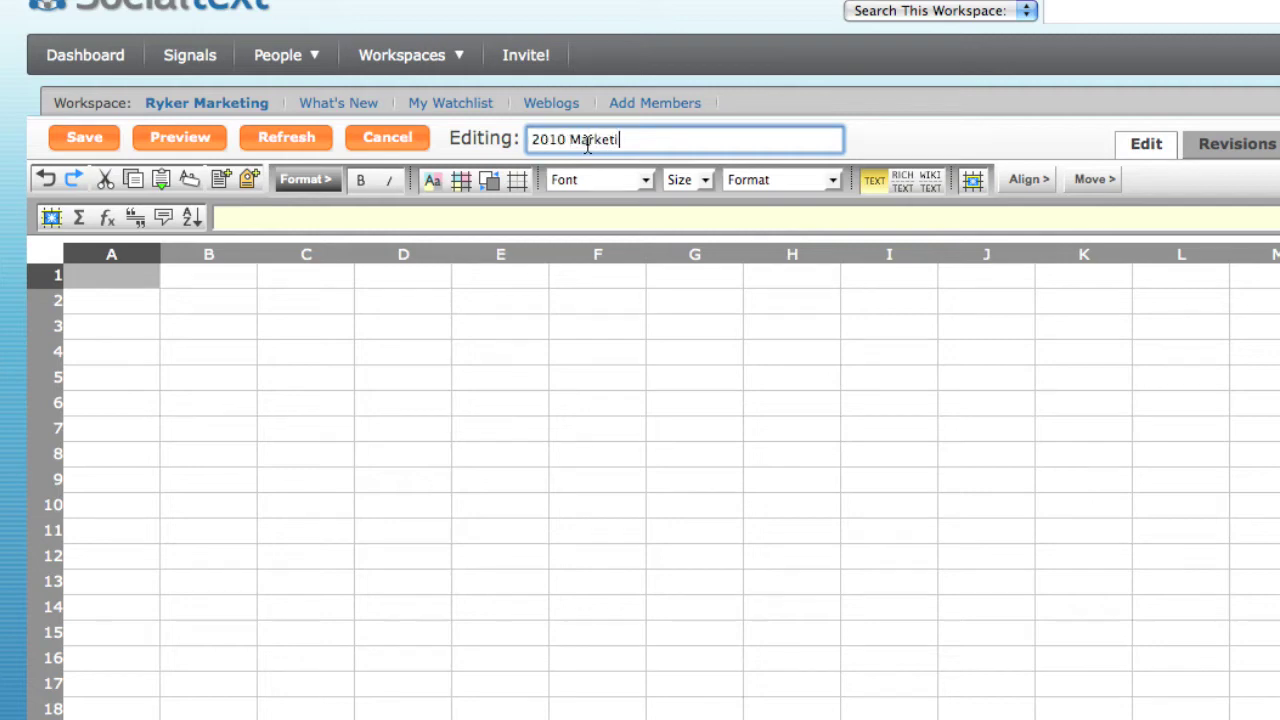
{"action": "type", "text": "ng Budget"}
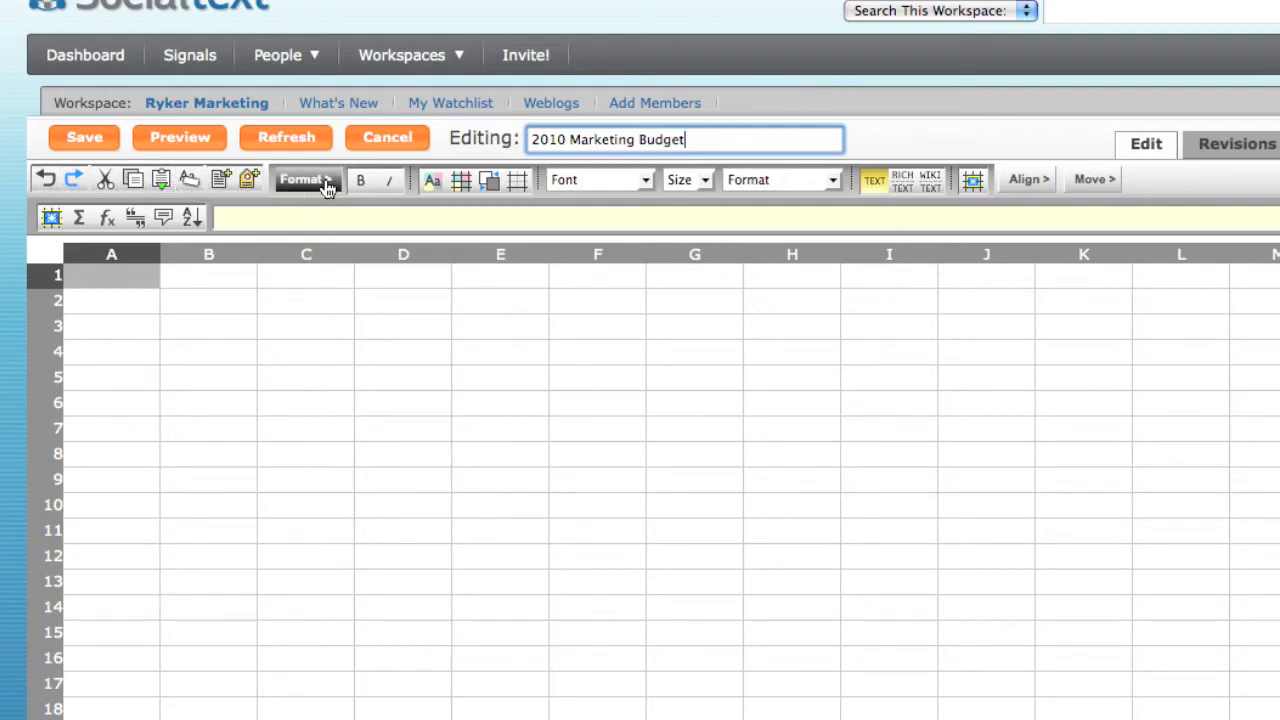
Examine the cell formatting tools, including the Advanced Formatting options, and the alignment and row and column move tools.
{"action": "left_click", "coordinate": [441, 185]}
{"action": "left_click", "coordinate": [440, 186]}
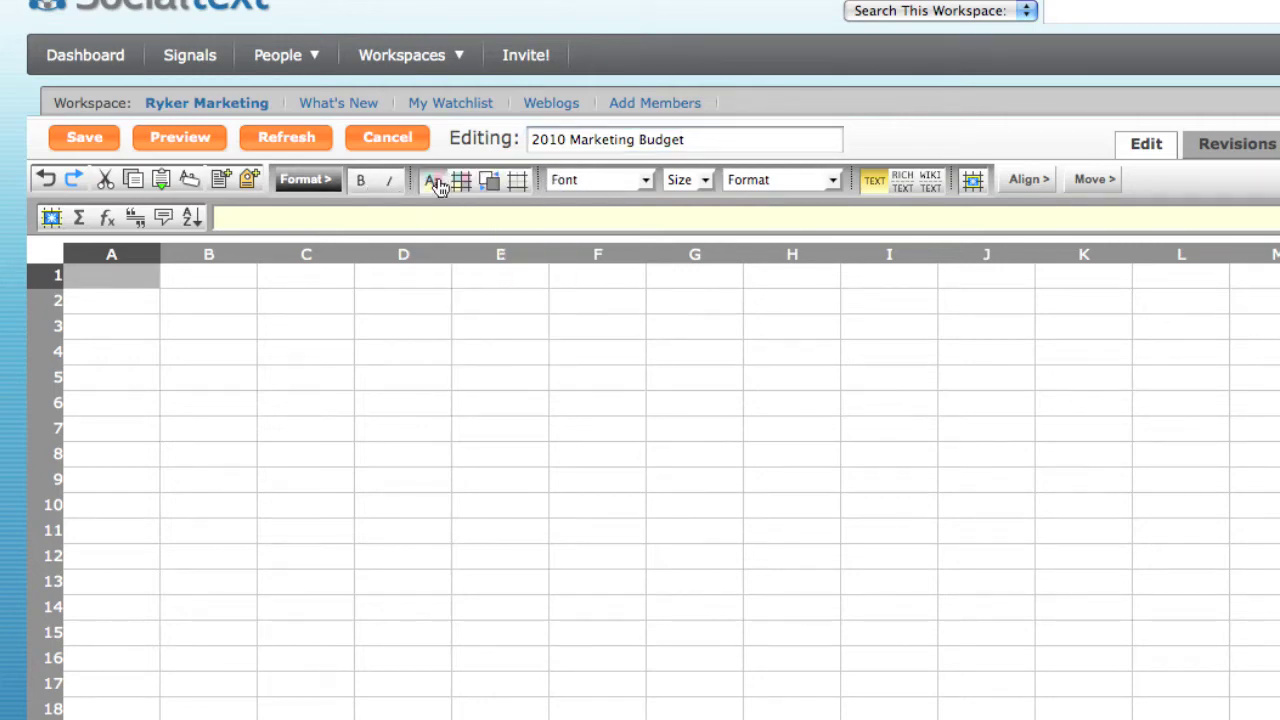
{"action": "left_click", "coordinate": [600, 186]}
{"action": "left_click", "coordinate": [602, 186]}
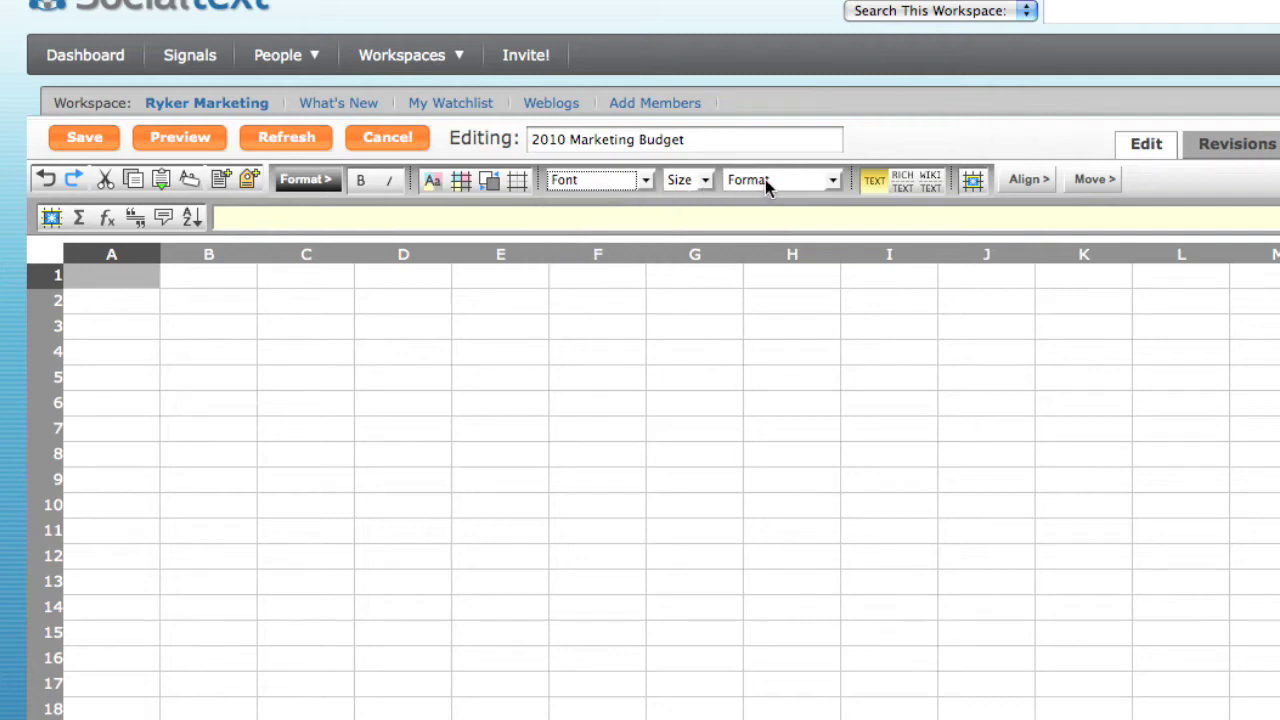
{"action": "left_click", "coordinate": [806, 182]}
{"action": "left_click", "coordinate": [806, 182]}
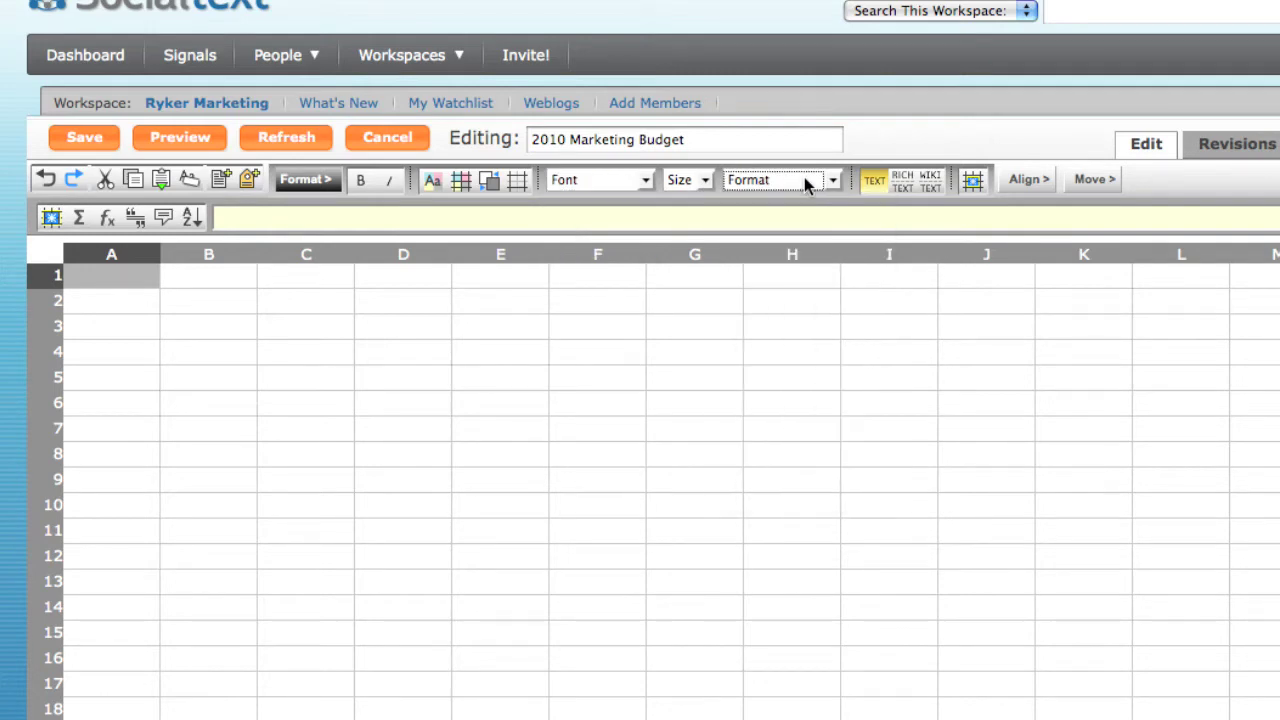
{"action": "left_click", "coordinate": [972, 180]}
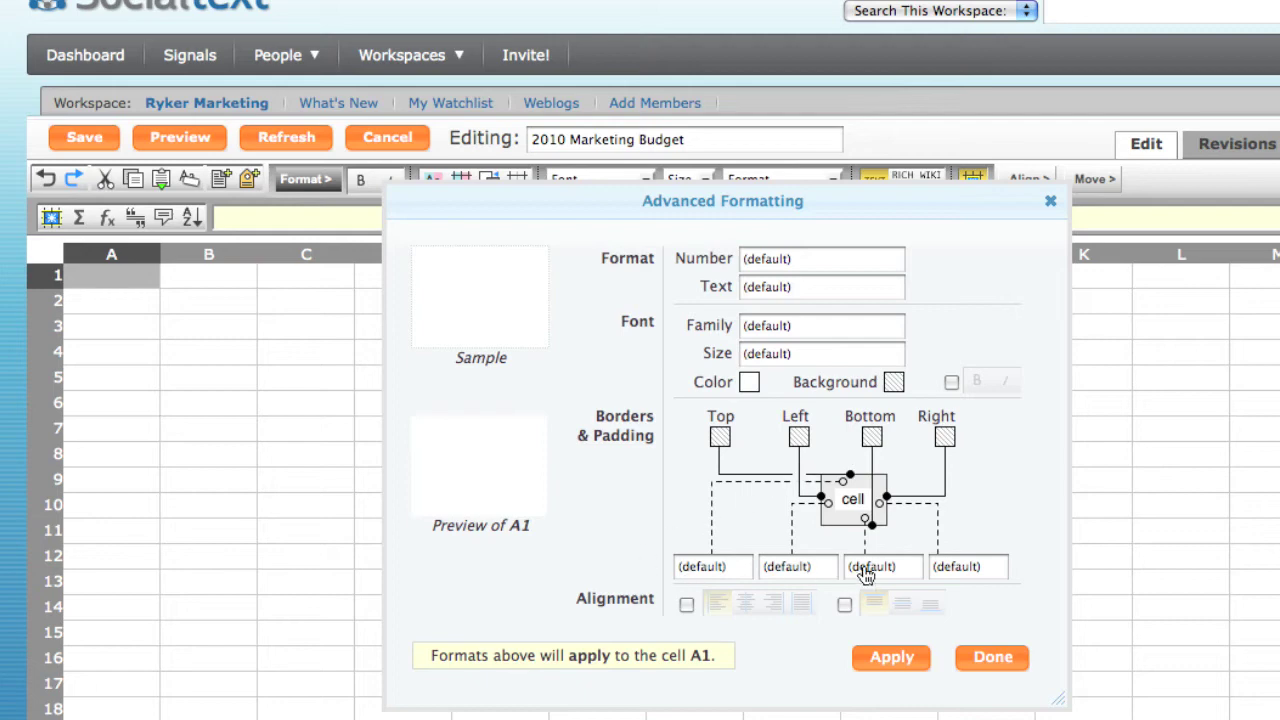
{"action": "left_click", "coordinate": [1008, 668]}
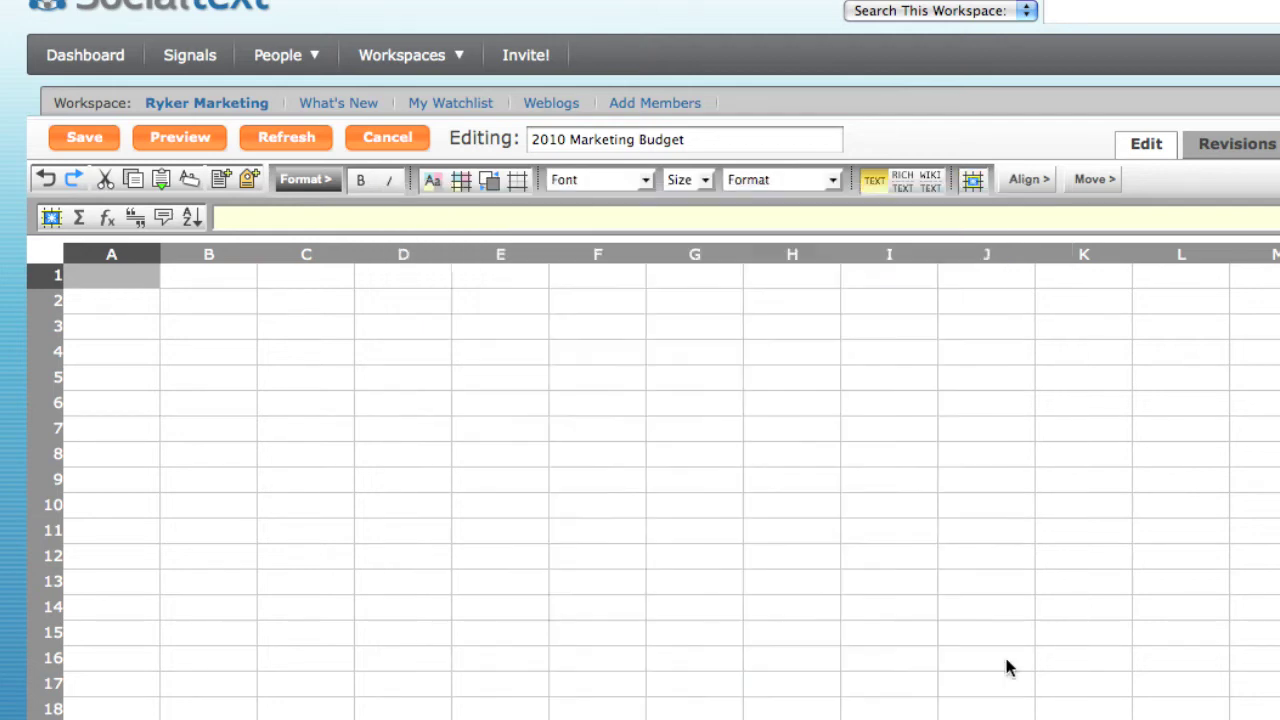
{"action": "left_click", "coordinate": [1018, 182]}
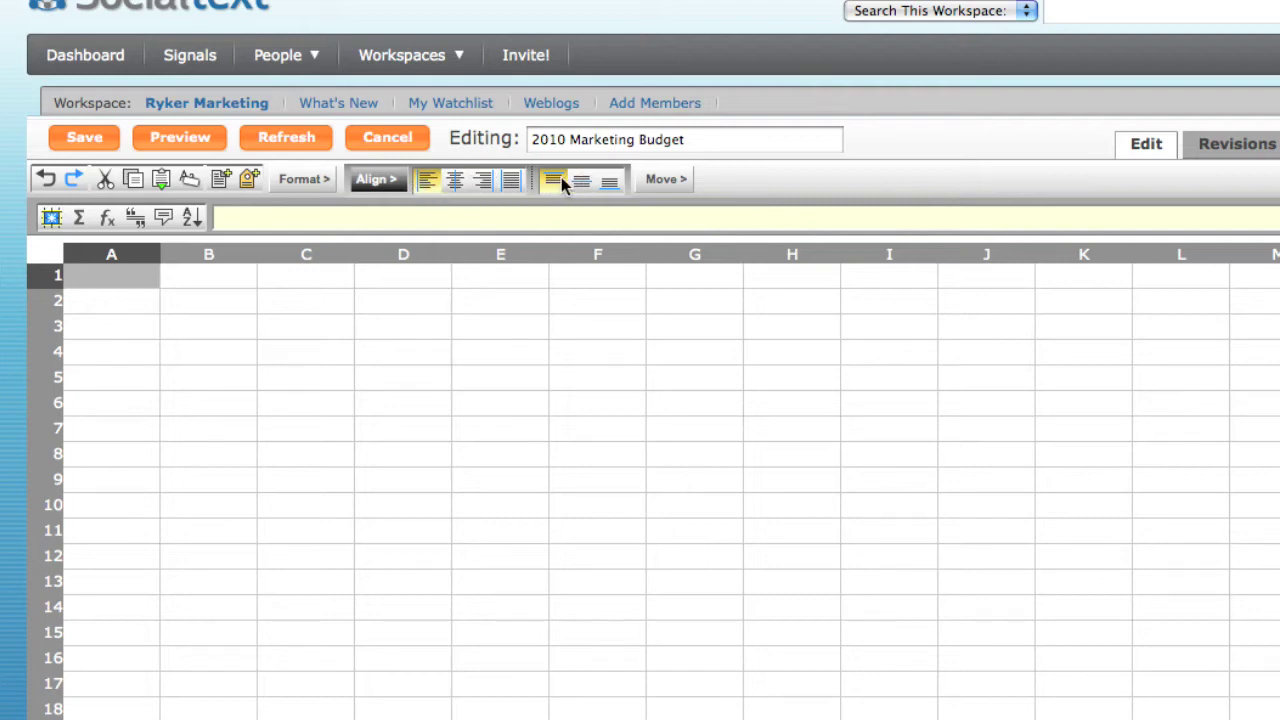
{"action": "left_click", "coordinate": [662, 182]}
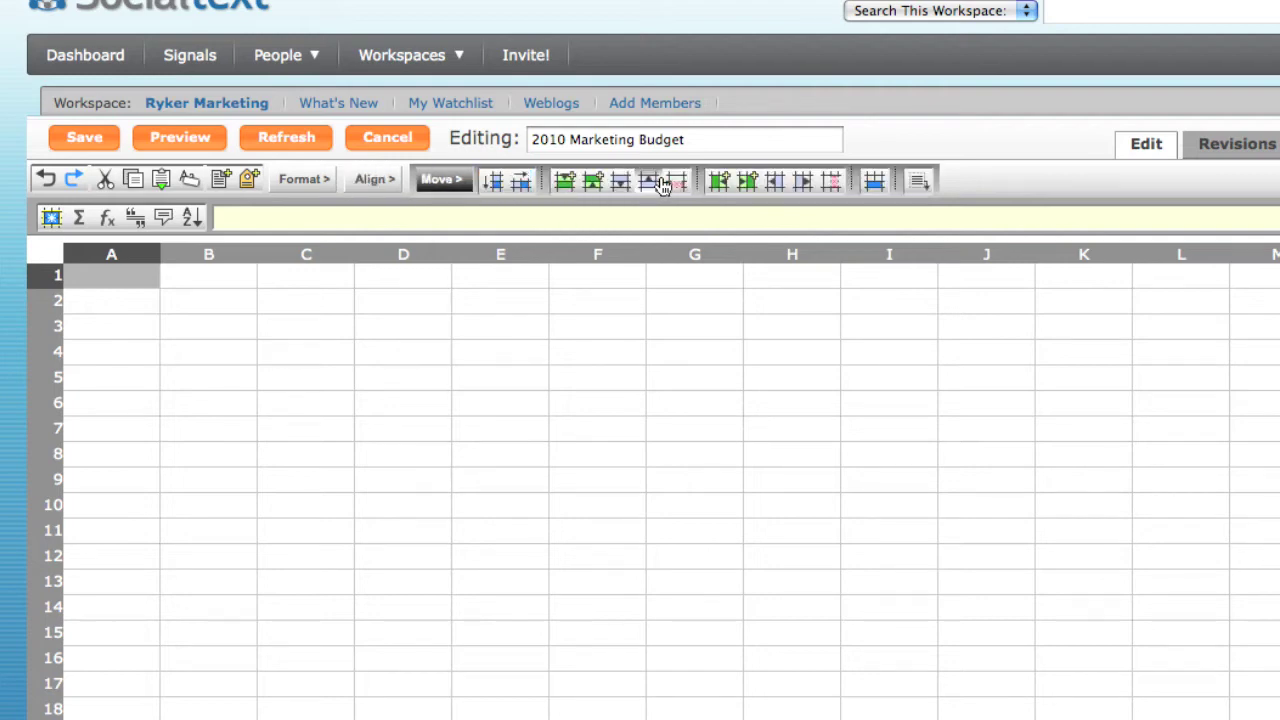
Browse the formula function categories, read the description of HLOOKUP under Lookup, and leave without inserting a function.
{"action": "left_click", "coordinate": [108, 219]}
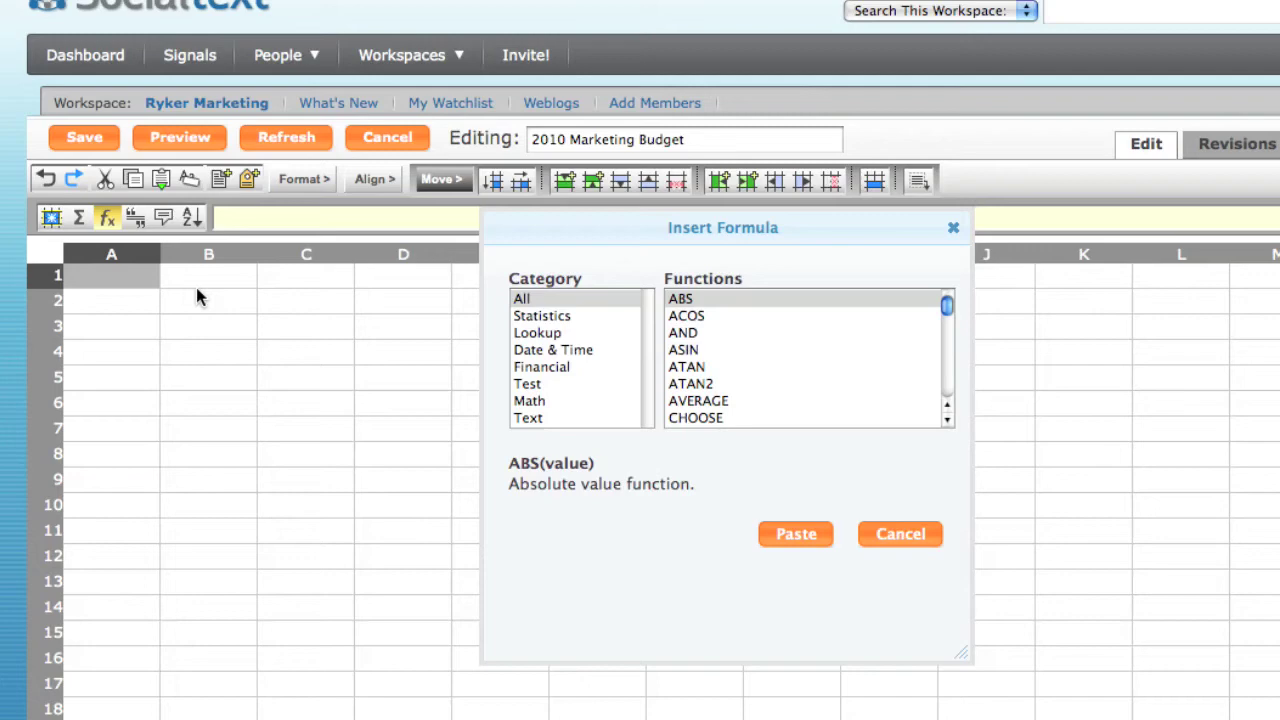
{"action": "left_click", "coordinate": [562, 317]}
{"action": "left_click", "coordinate": [552, 334]}
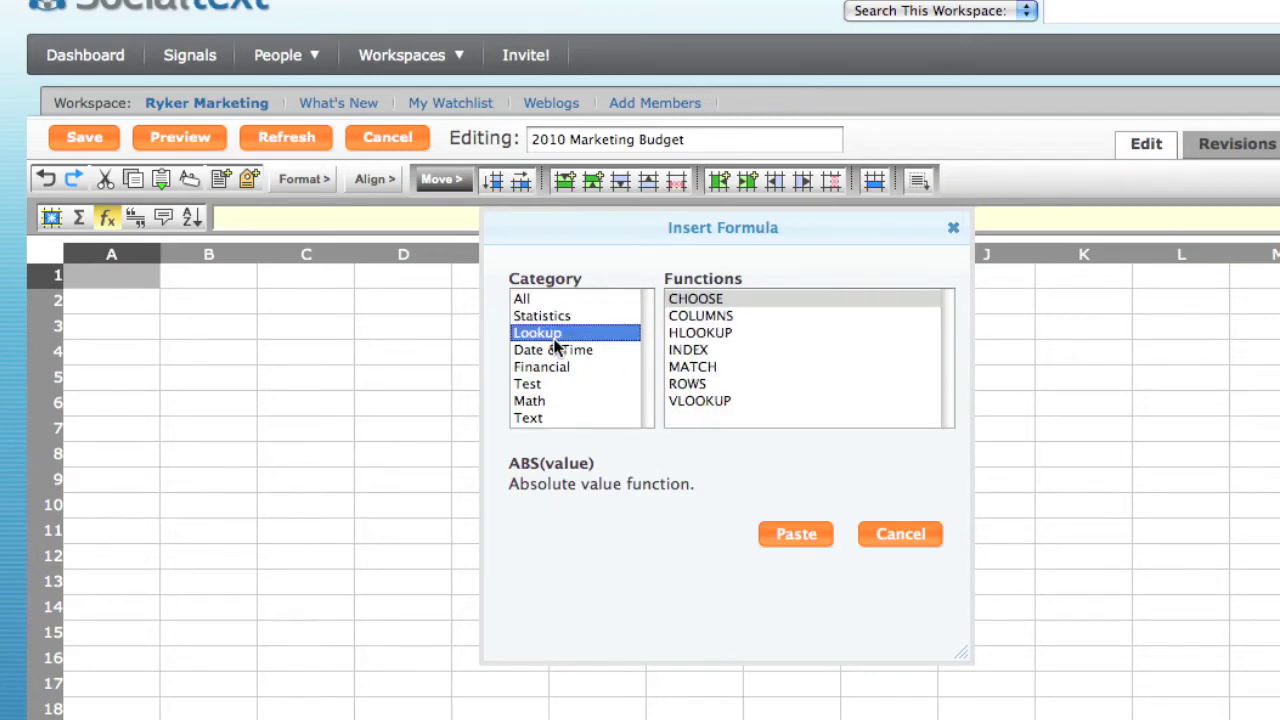
{"action": "left_click", "coordinate": [556, 350]}
{"action": "left_click", "coordinate": [556, 367]}
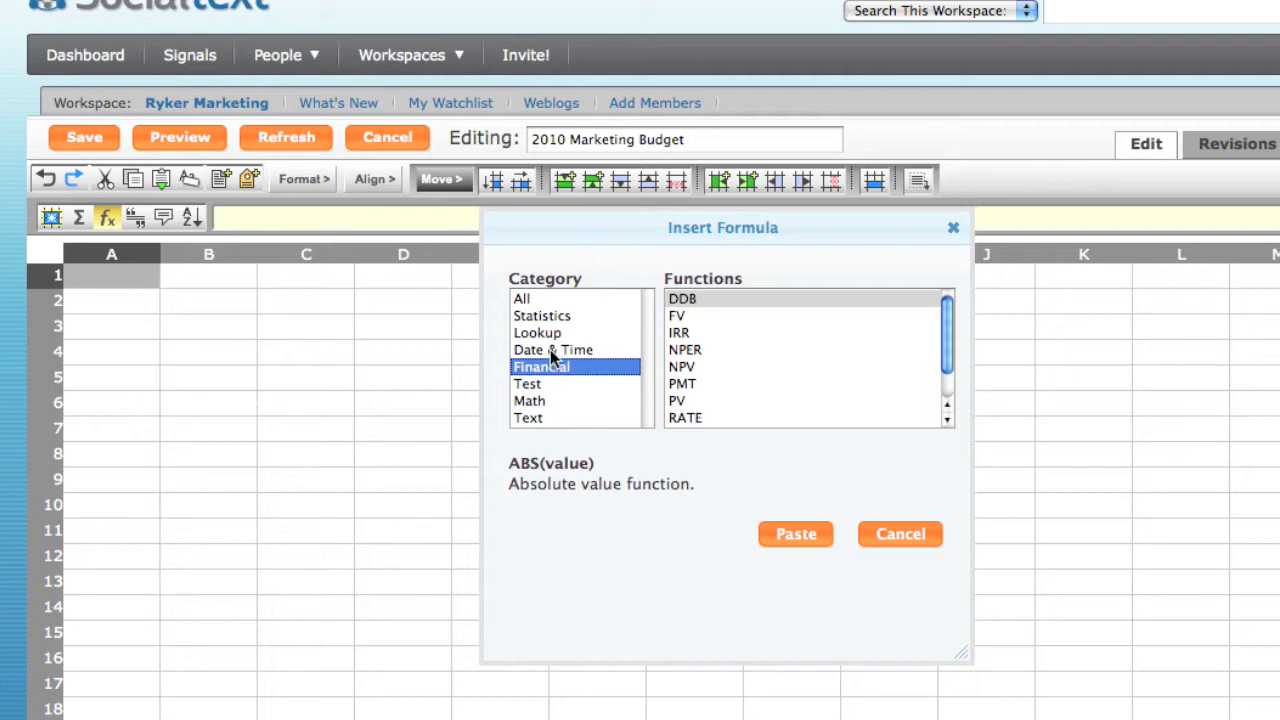
{"action": "left_click", "coordinate": [551, 334]}
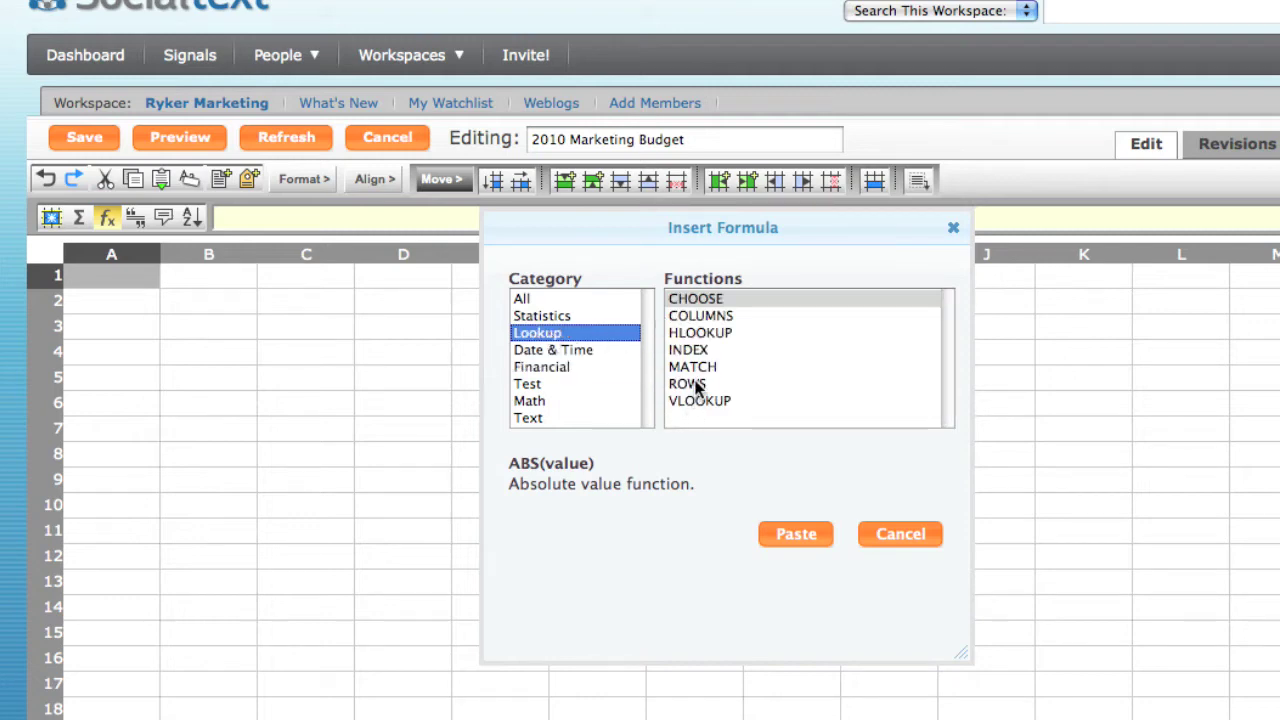
{"action": "left_click", "coordinate": [700, 336]}
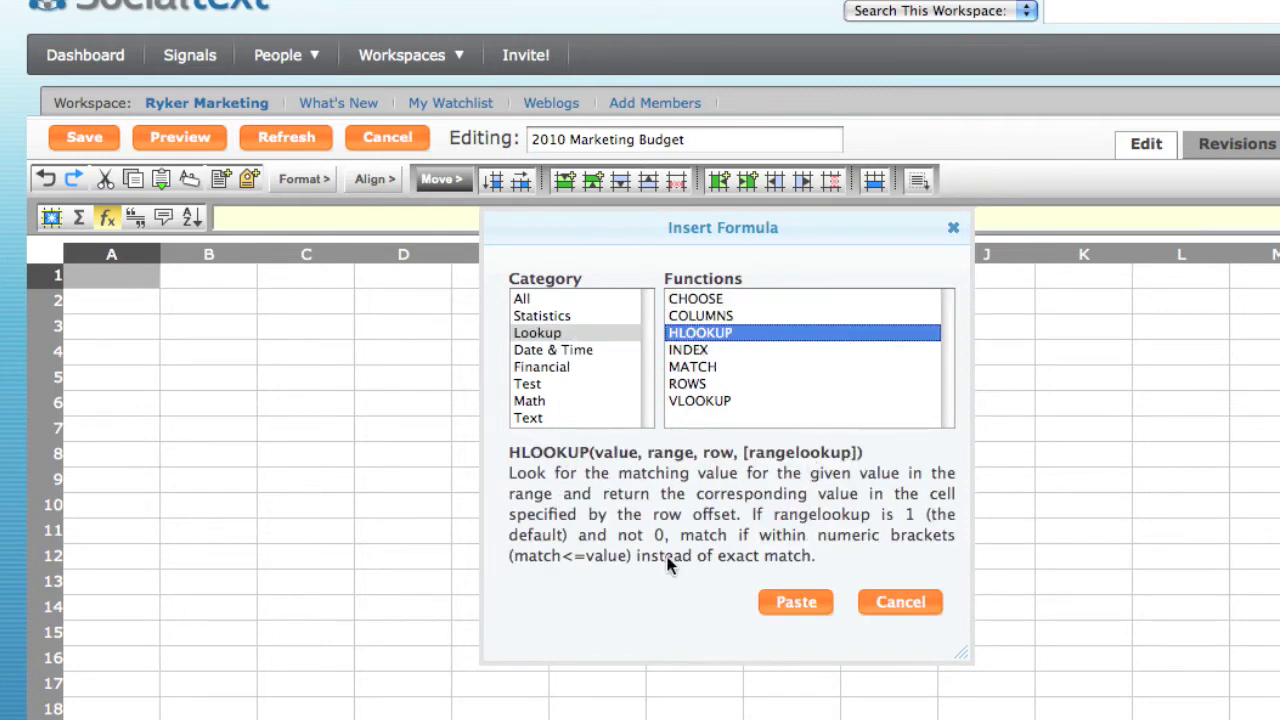
{"action": "left_click", "coordinate": [890, 605]}
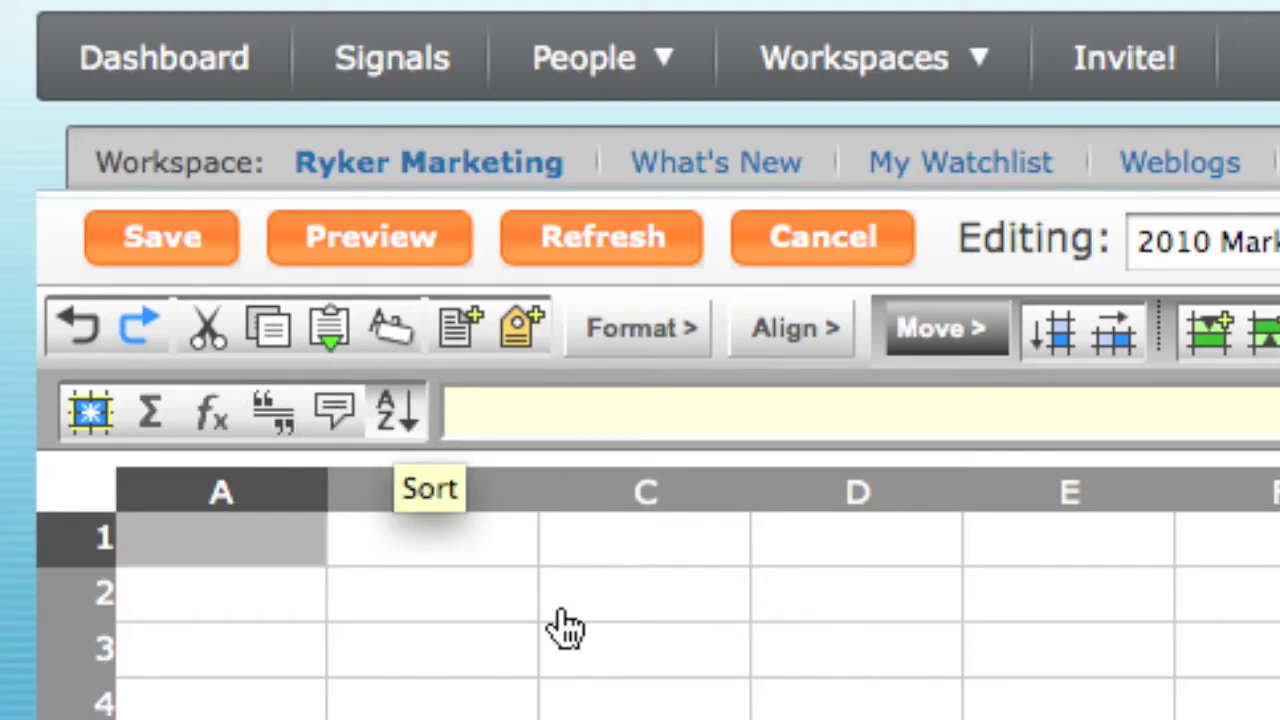
Enter the row labels Advertising, Web Design and PR in cells B5 to B7.
{"action": "left_click", "coordinate": [357, 677]}
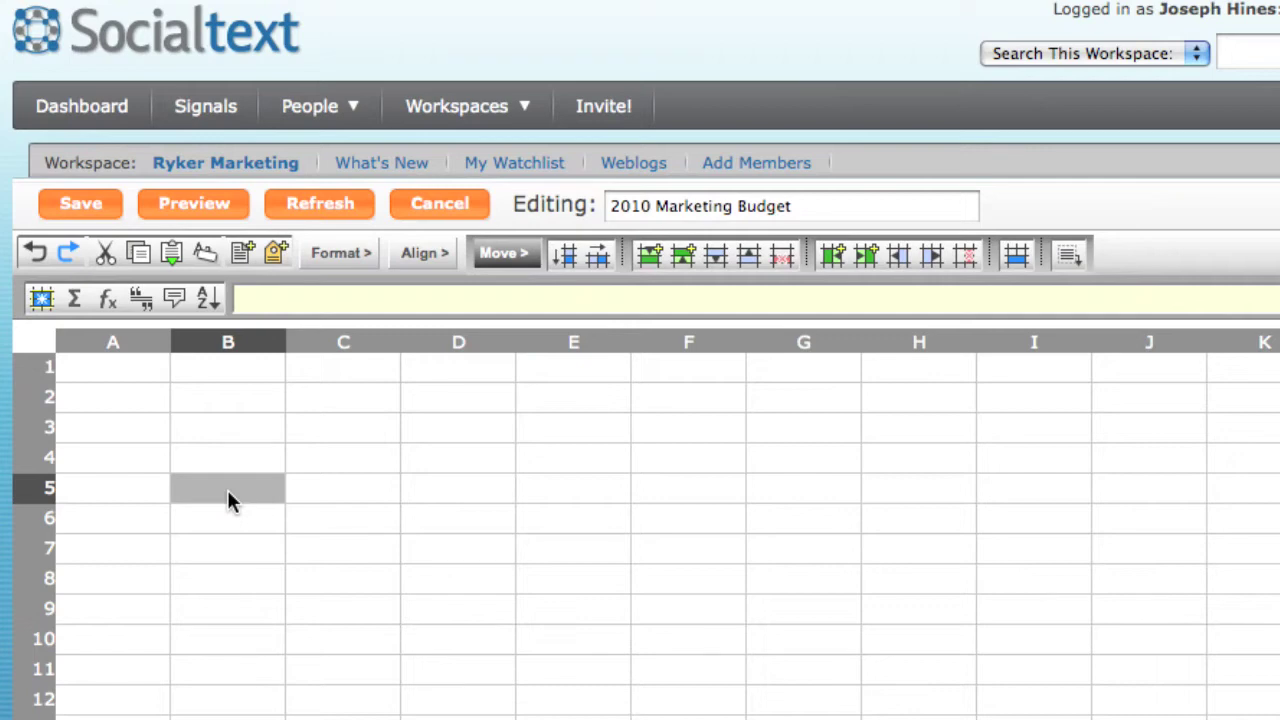
{"action": "type", "text": "Adver"}
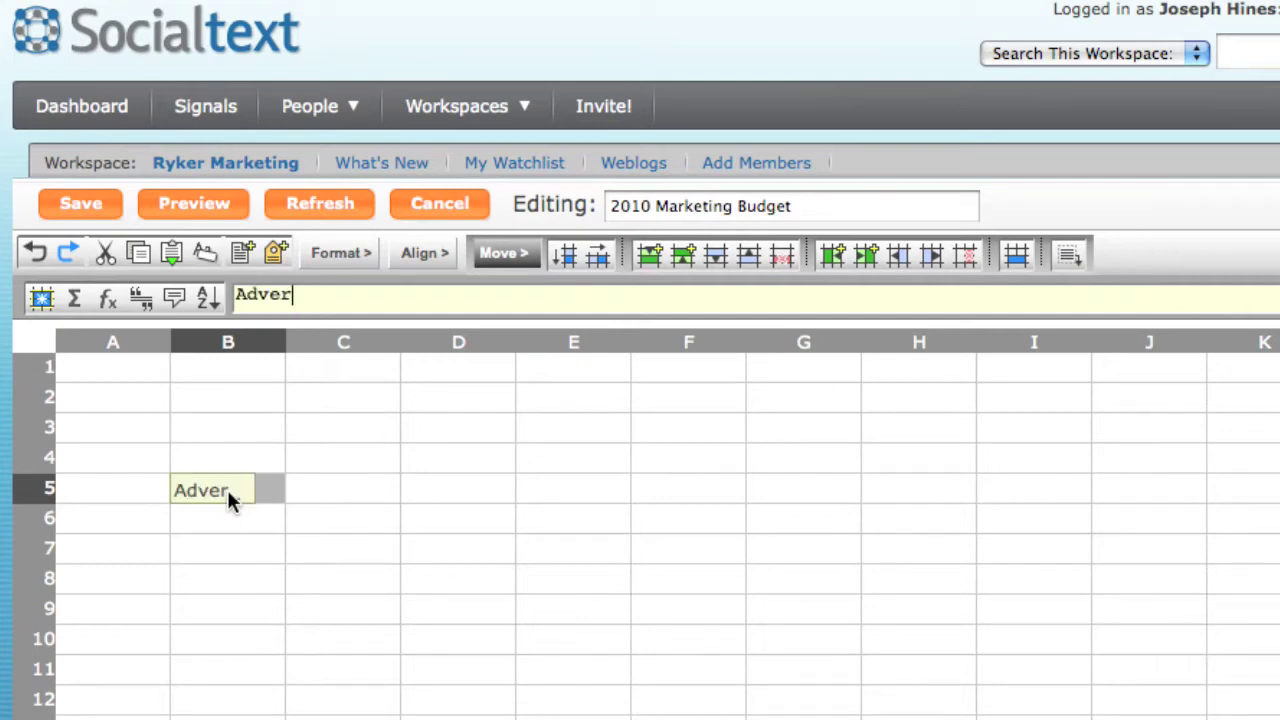
{"action": "type", "text": "tising"}
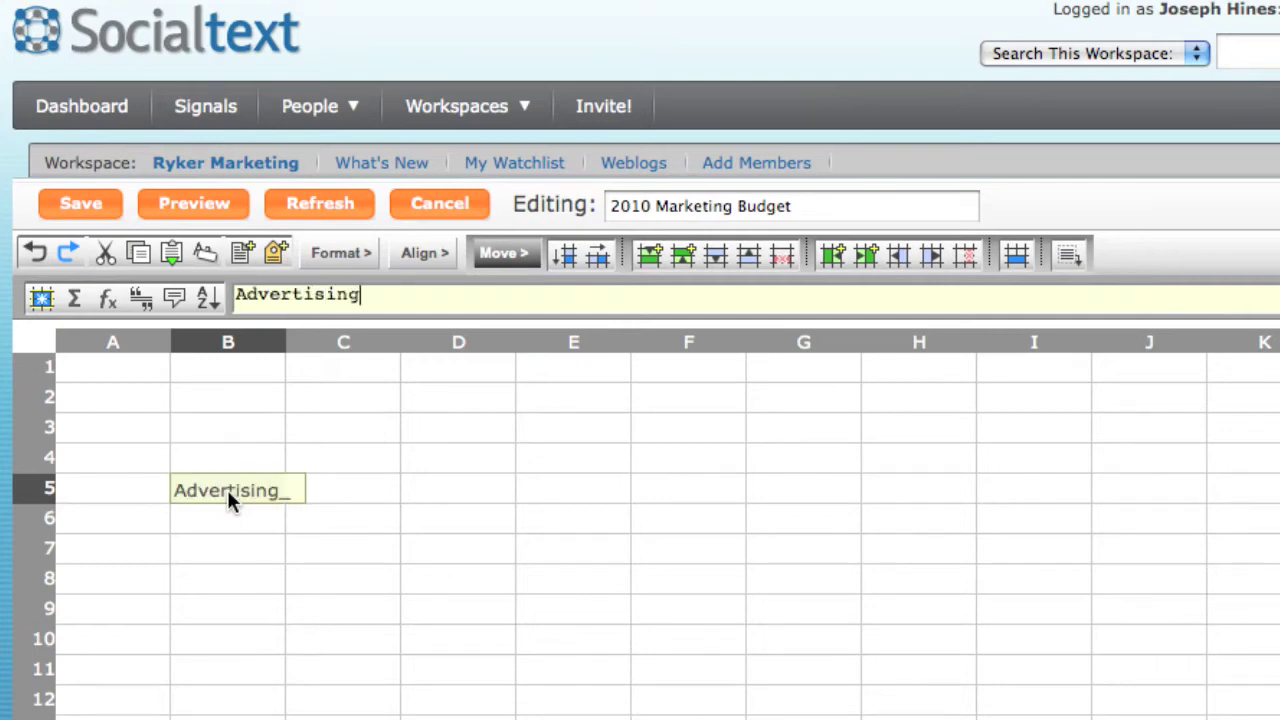
{"action": "key", "text": "Return"}
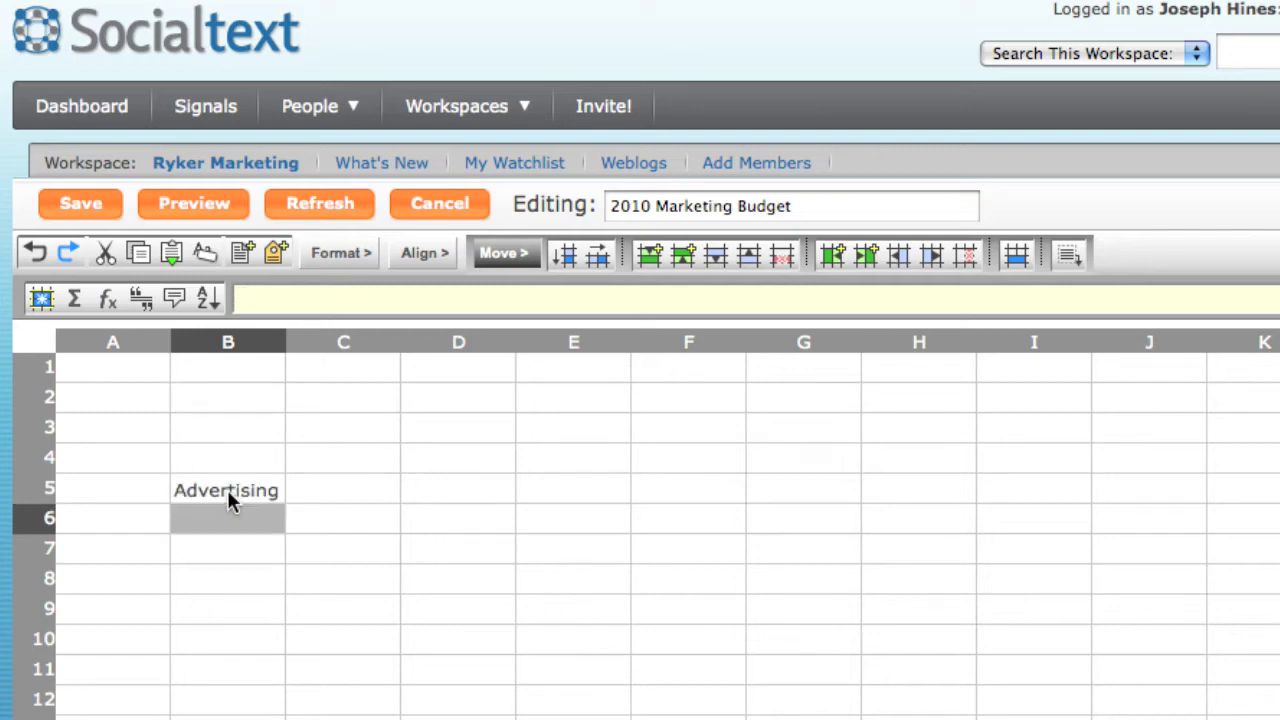
{"action": "type", "text": "Web Design"}
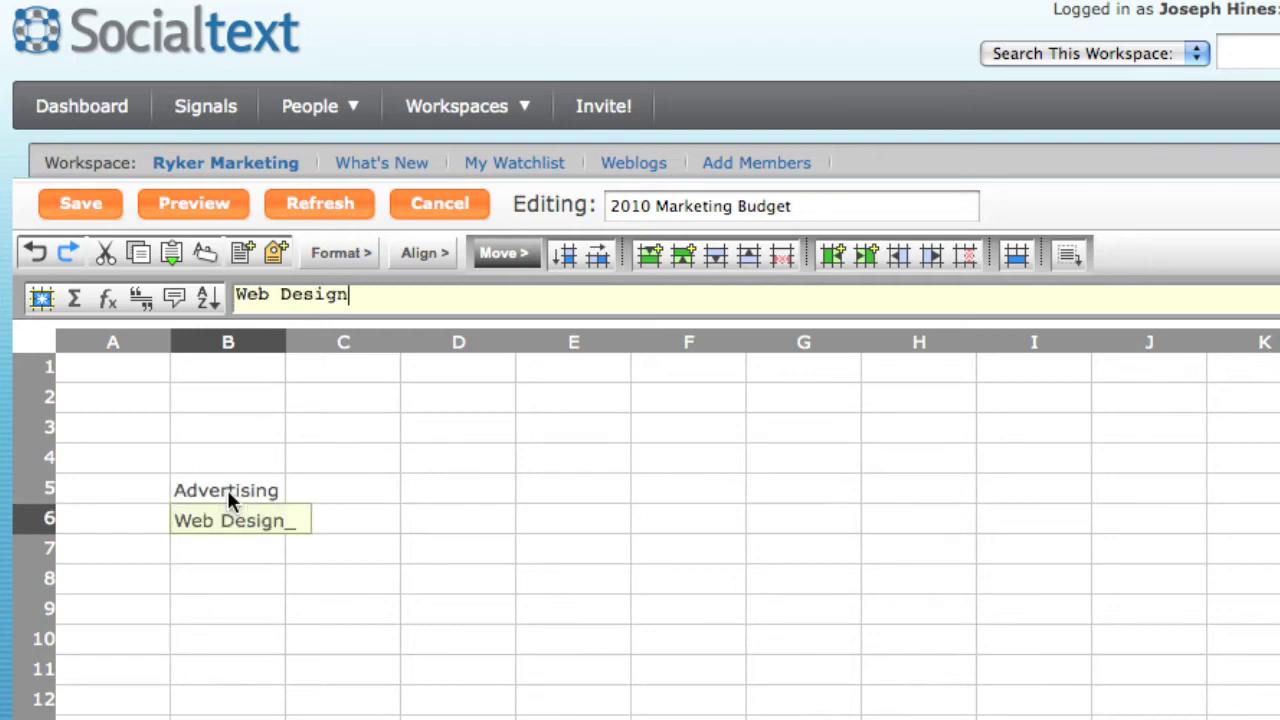
{"action": "key", "text": "Return"}
{"action": "type", "text": "PR"}
{"action": "key", "text": "Return"}
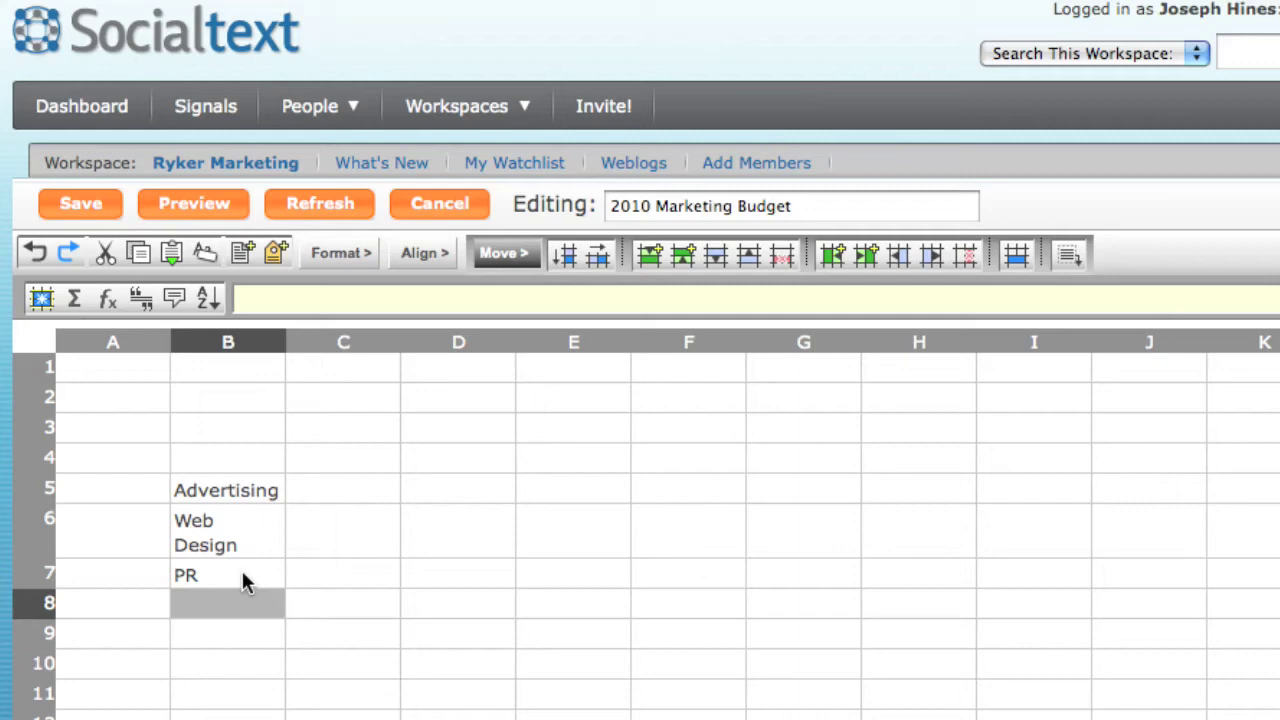
Widen column B so its labels fit on one line, and enter Total in B8 and Grand Total in B10.
{"action": "left_click_drag", "start_coordinate": [293, 341], "coordinate": [357, 341]}
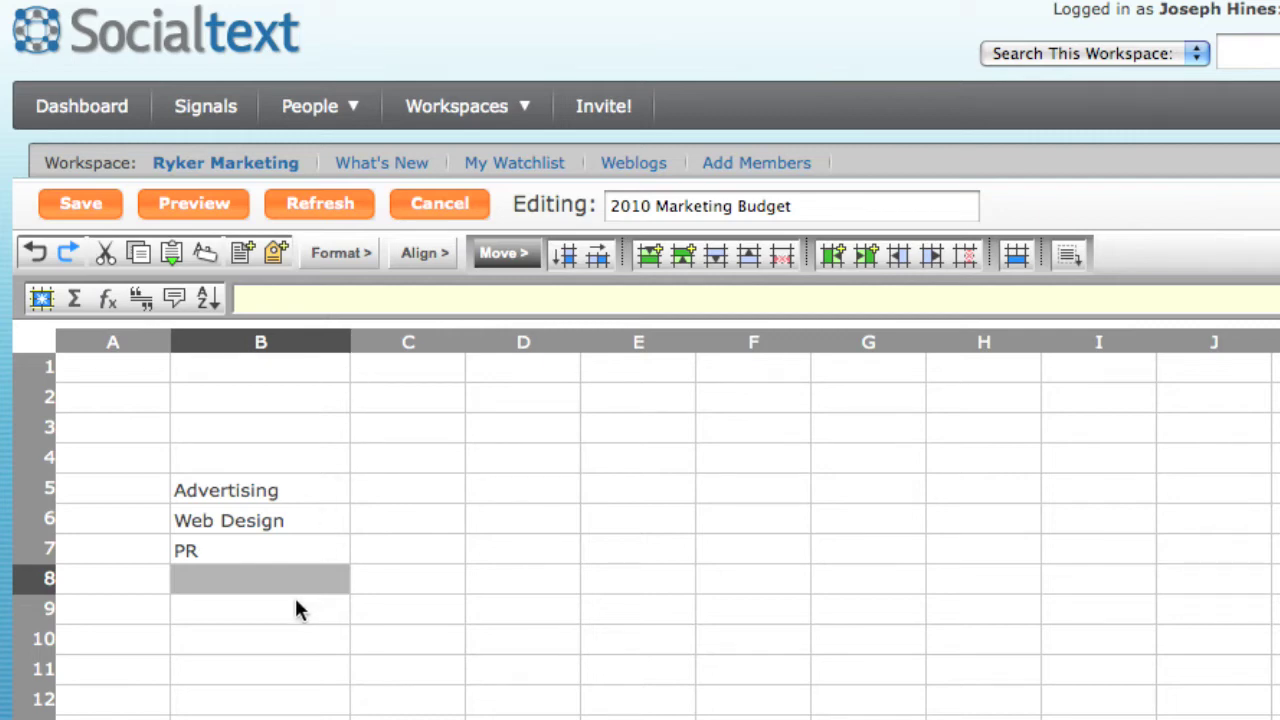
{"action": "type", "text": "Total"}
{"action": "key", "text": "Return"}
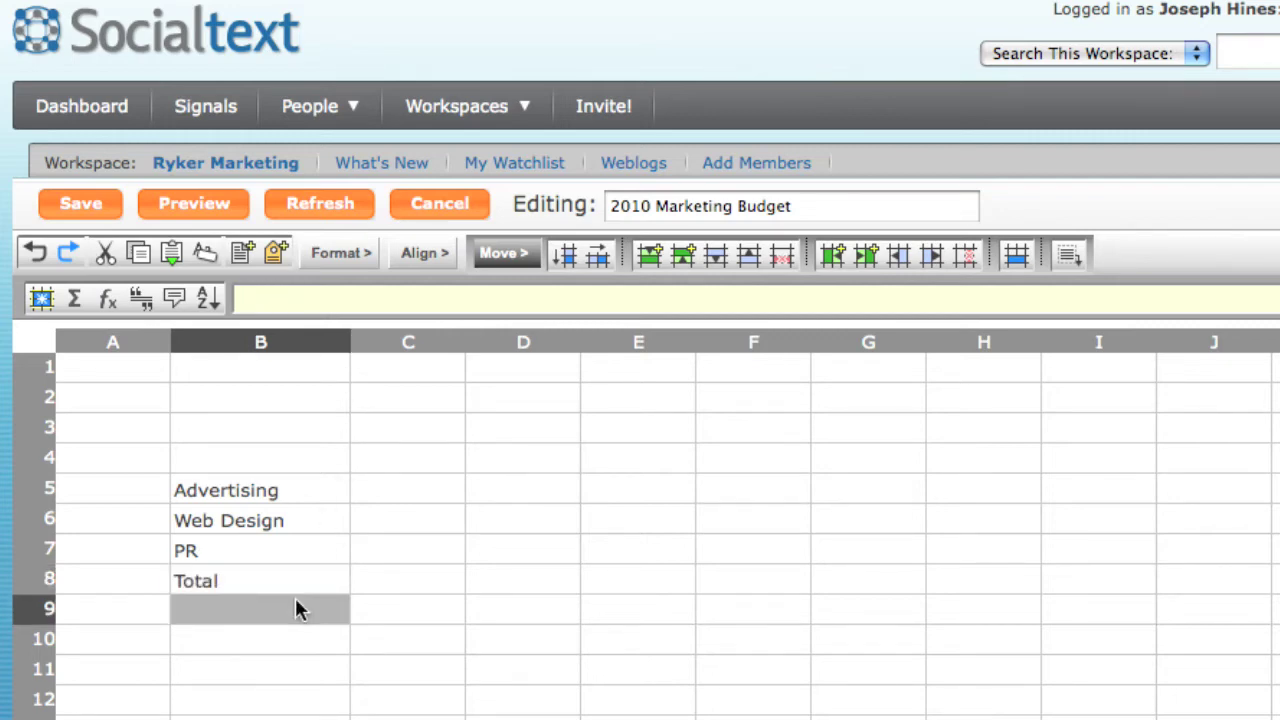
{"action": "key", "text": "Return"}
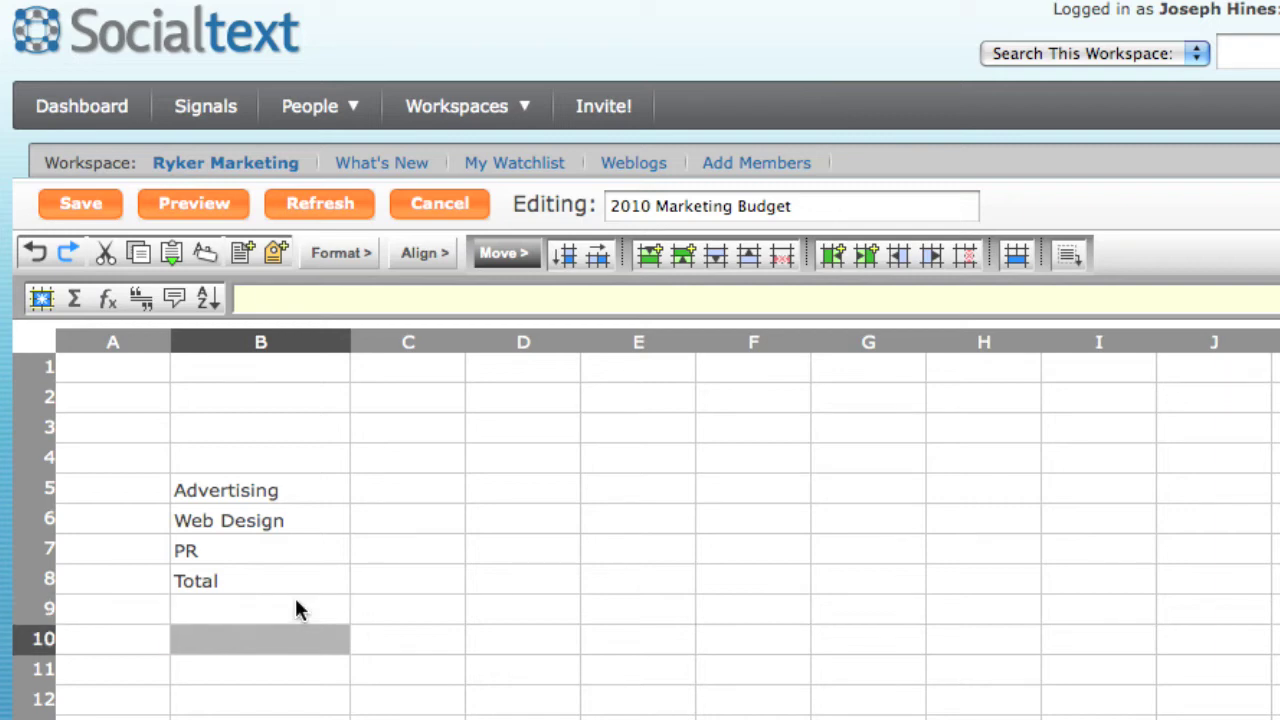
{"action": "type", "text": "Grand T"}
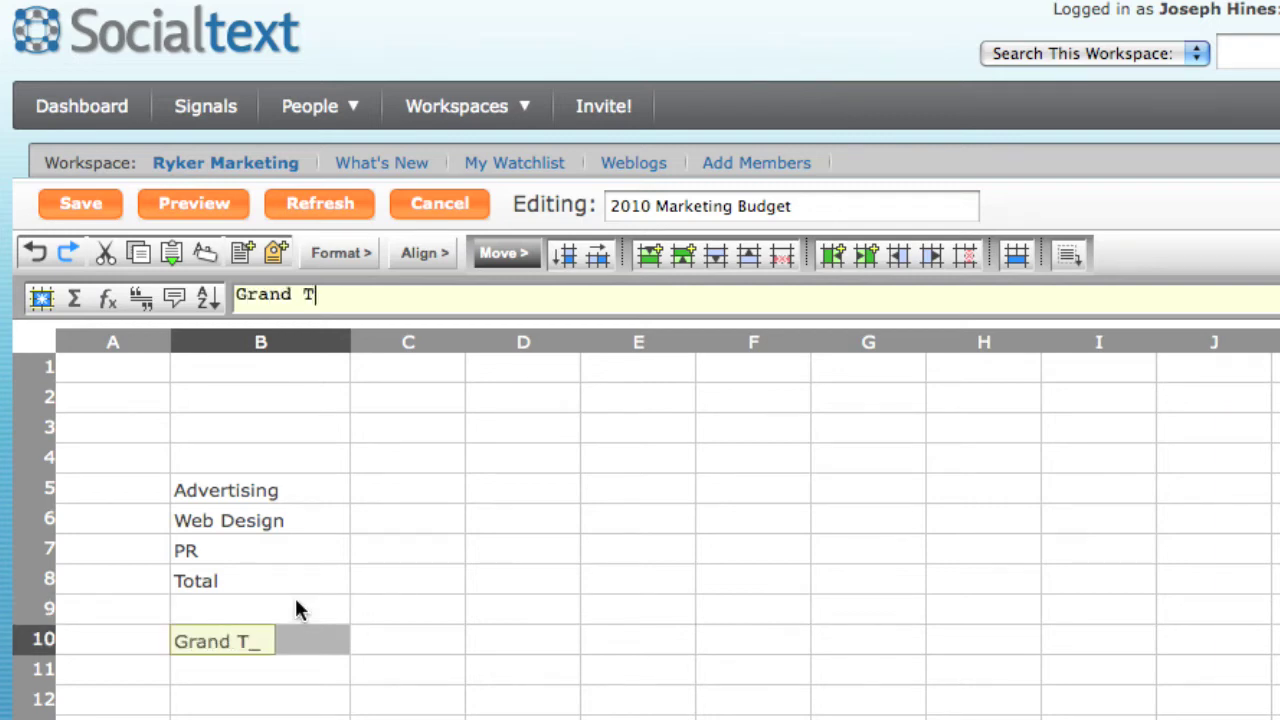
{"action": "type", "text": "otal"}
{"action": "key", "text": "Tab"}
Enter the quarter headings Q1, Q2, Q3 and Q4 in cells C4 to F4.
{"action": "key", "text": "Up"}
{"action": "key", "text": "Up"}
{"action": "key", "text": "Up"}
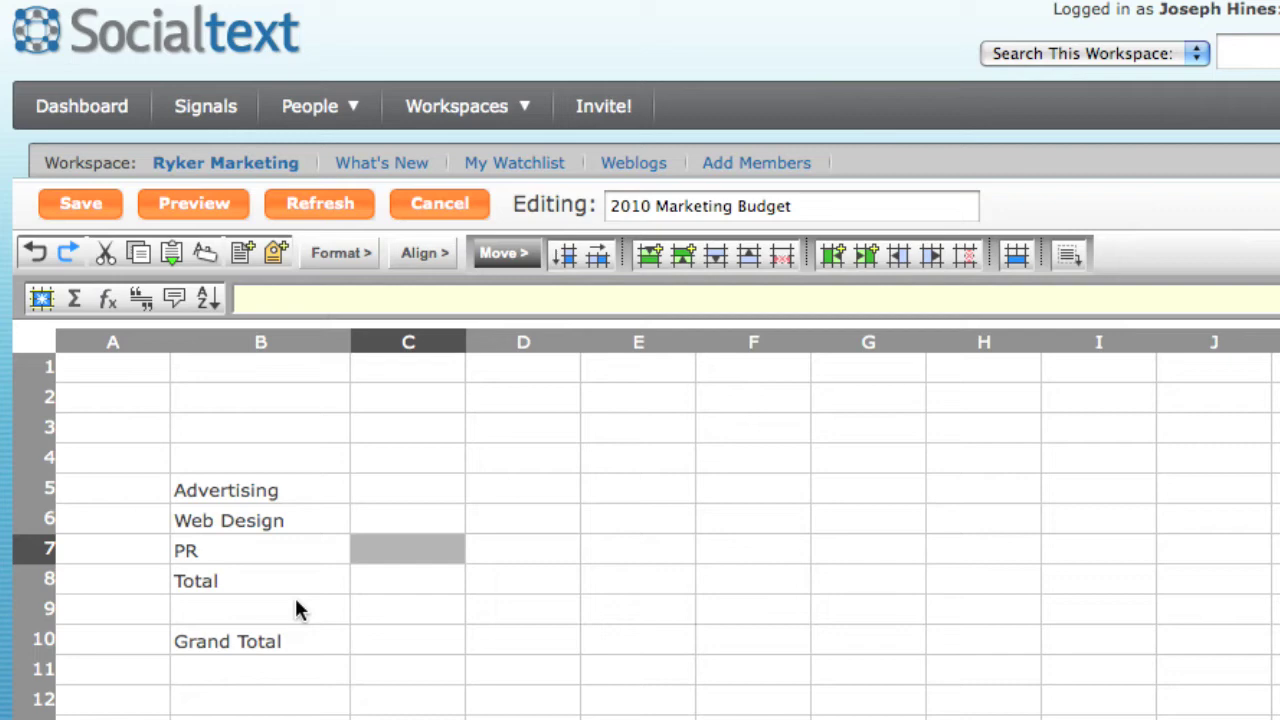
{"action": "key", "text": "Up"}
{"action": "key", "text": "Up"}
{"action": "key", "text": "Up"}
{"action": "type", "text": "Q1"}
{"action": "key", "text": "Tab"}
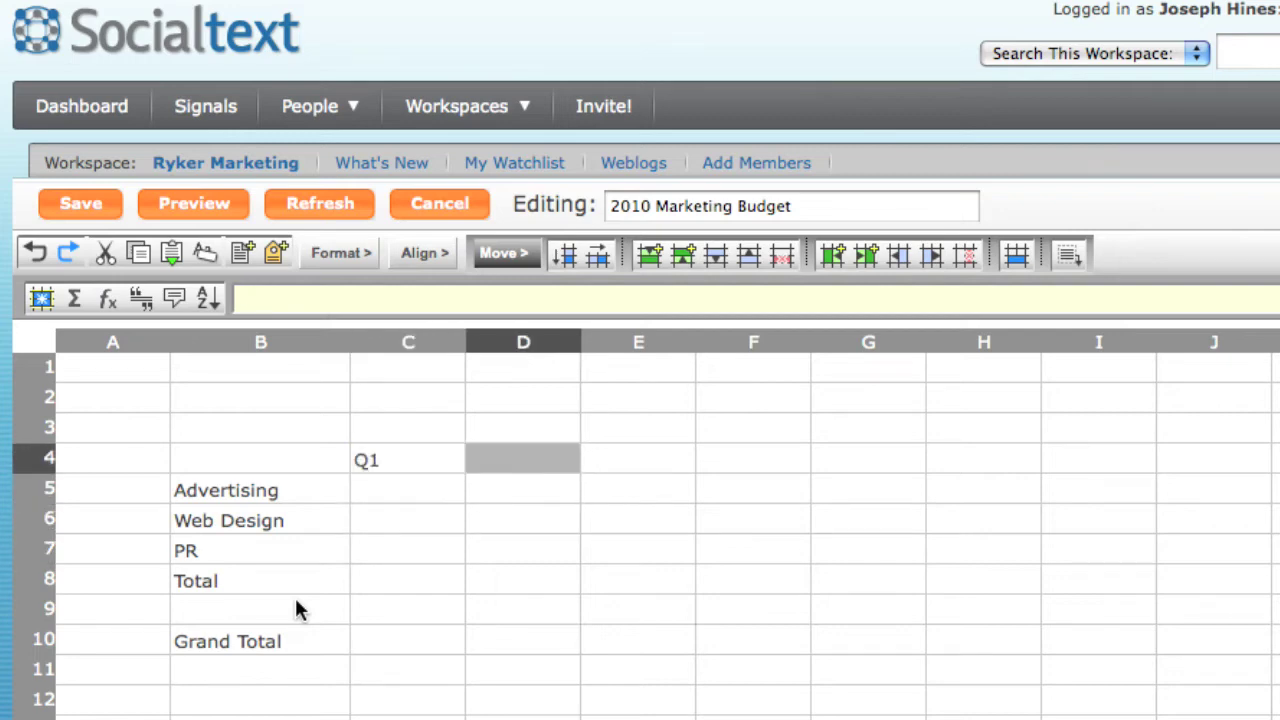
{"action": "type", "text": "Q2"}
{"action": "key", "text": "Tab"}
{"action": "type", "text": "Q3"}
{"action": "key", "text": "Tab"}
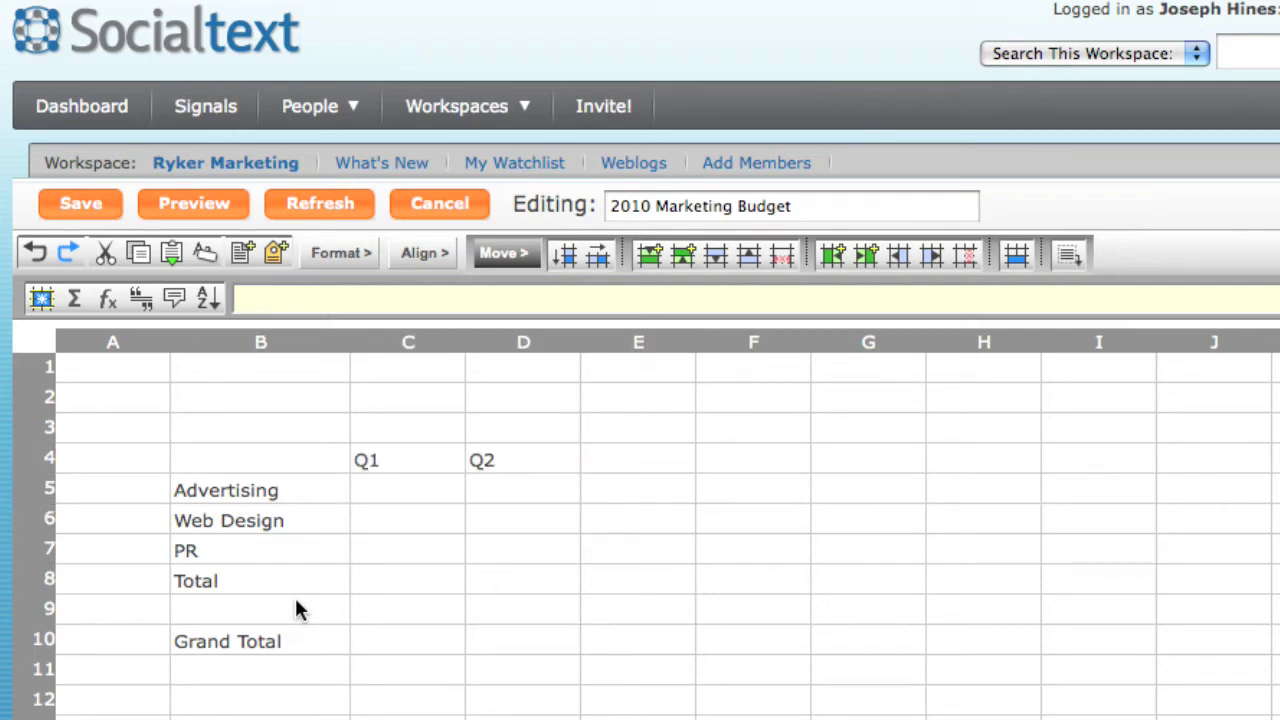
{"action": "type", "text": "Q4"}
{"action": "key", "text": "Tab"}
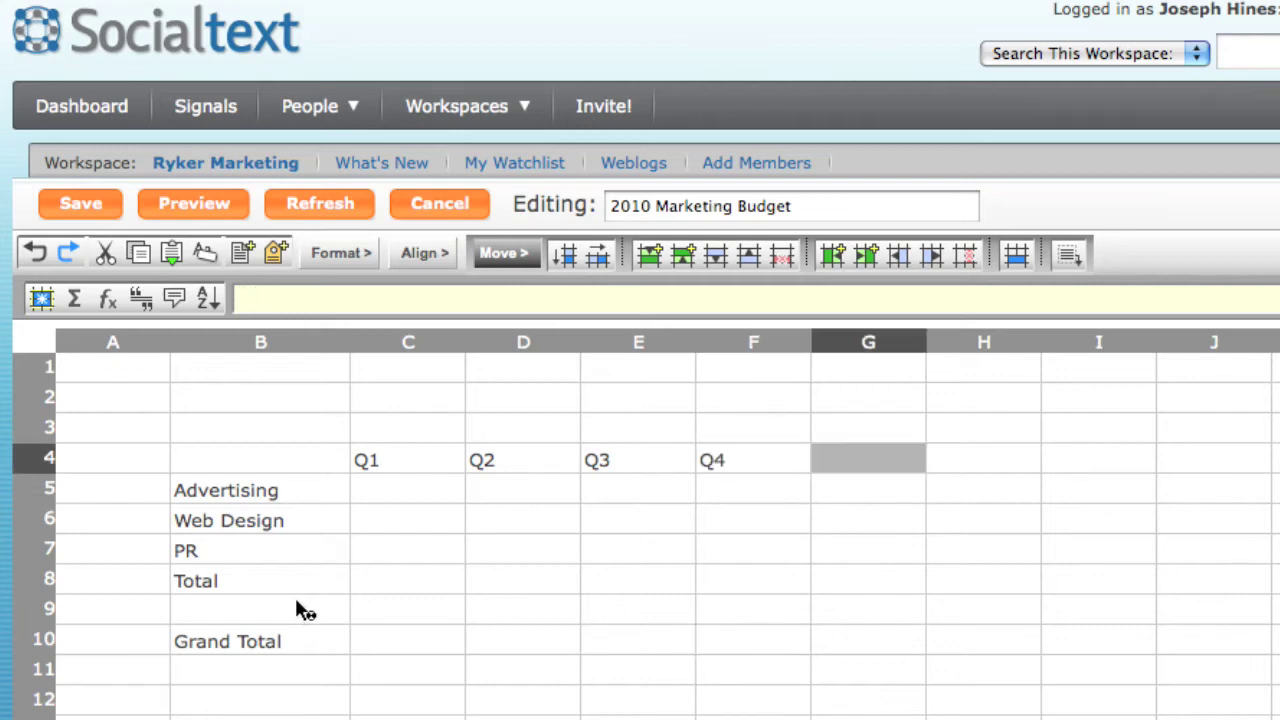
Enter the column headings TOTAL in cell G4 and Percentage in H4.
{"action": "type", "text": "TOTAL"}
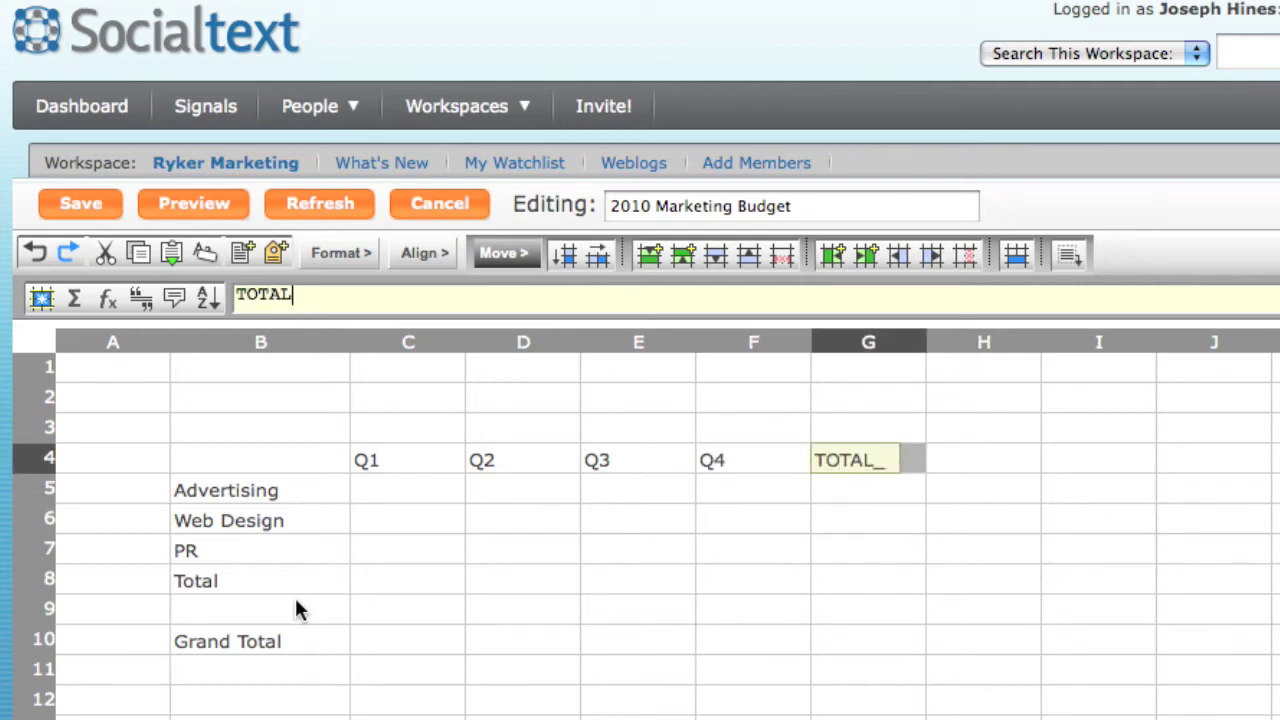
{"action": "key", "text": "Tab"}
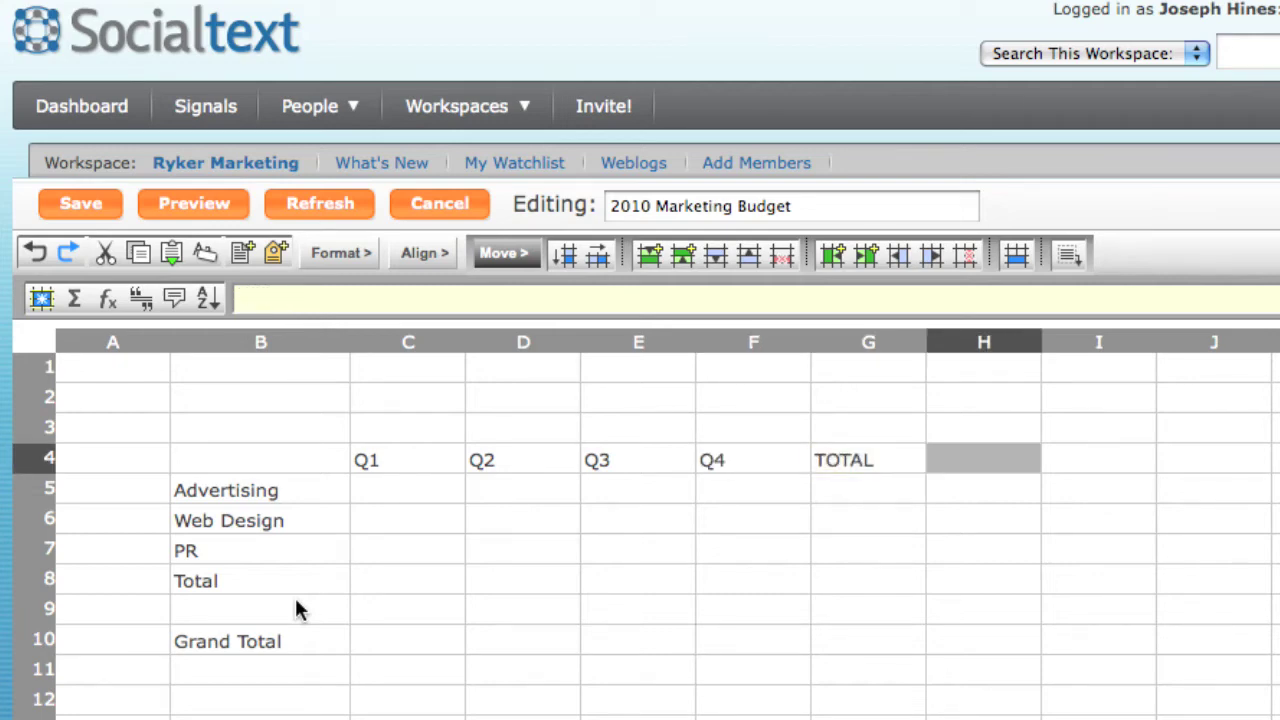
{"action": "type", "text": "Perce"}
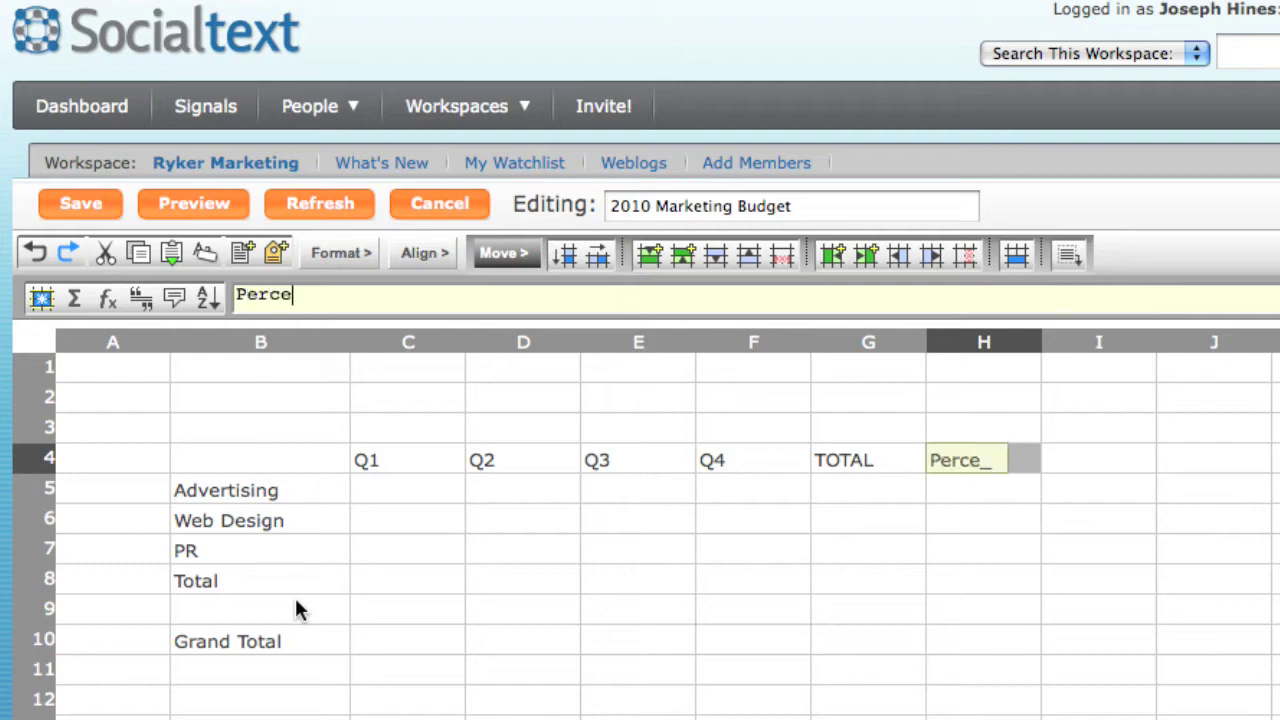
{"action": "type", "text": "ntage"}
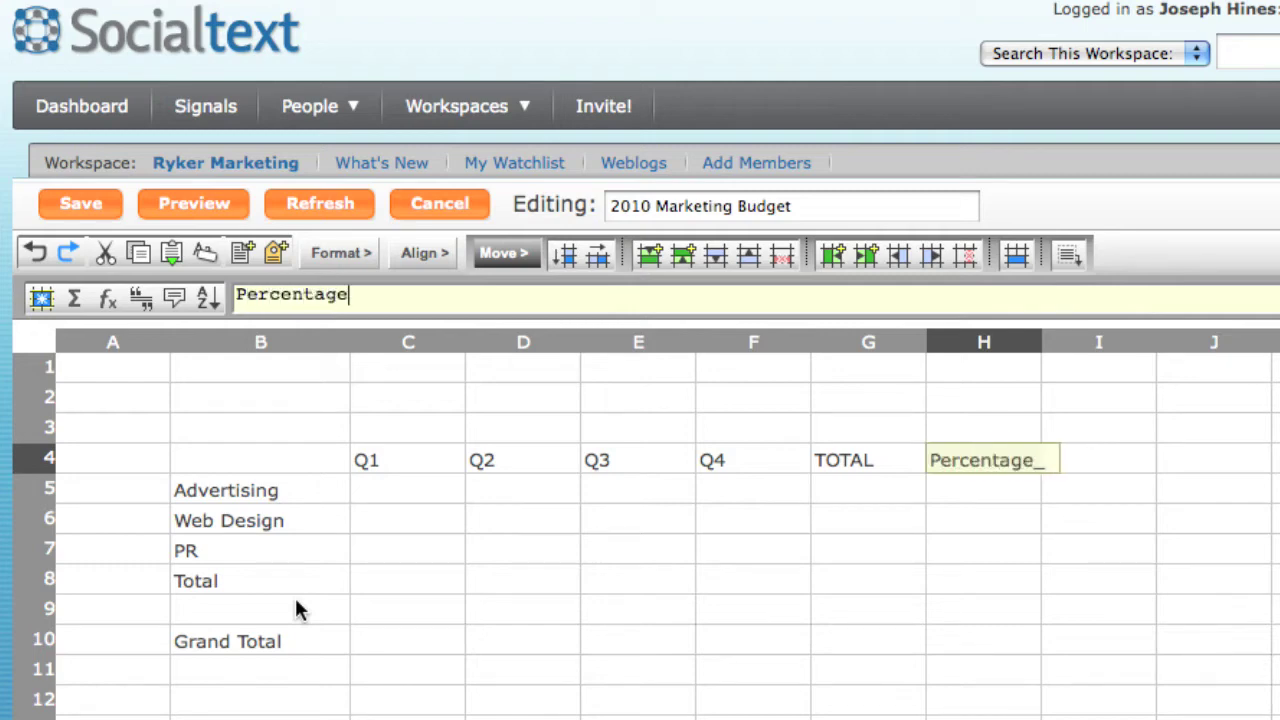
{"action": "key", "text": "Return"}
Enter the Q1 Advertising amount in cell C5 as a dollar value, $10000.
{"action": "key", "text": "Left"}
{"action": "key", "text": "Left"}
{"action": "key", "text": "Left"}
{"action": "key", "text": "Left"}
{"action": "key", "text": "Left"}
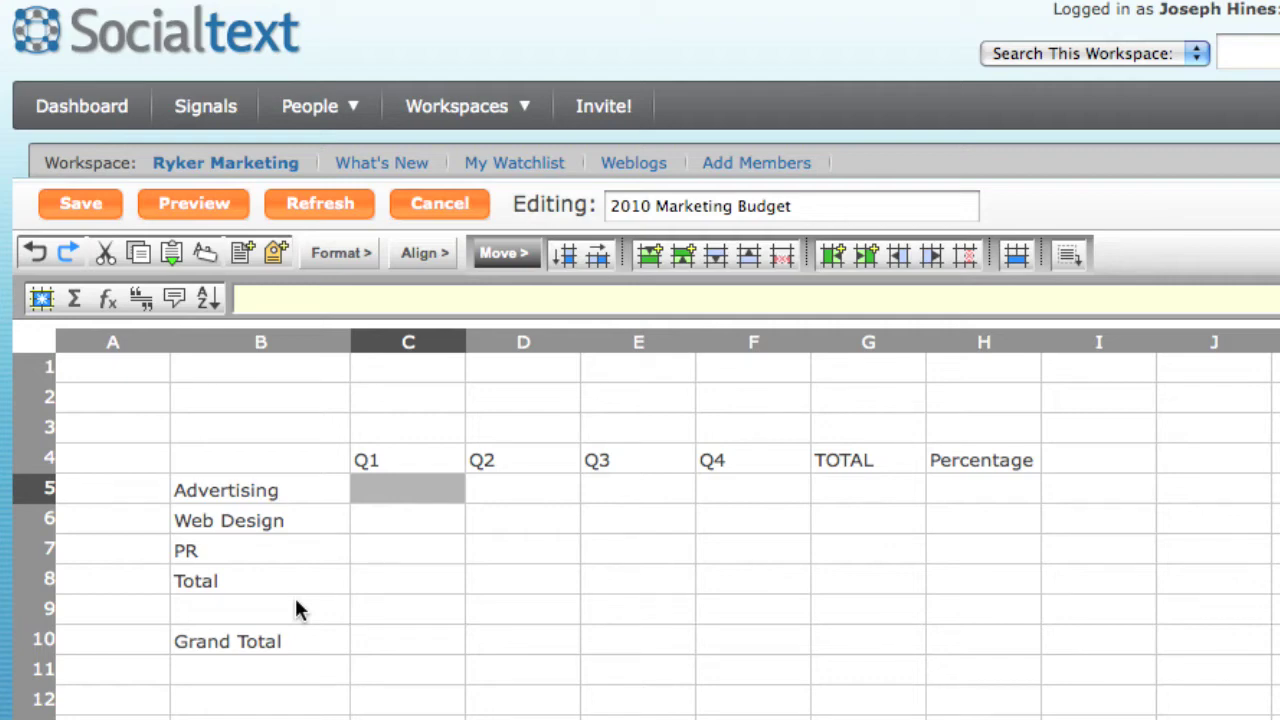
{"action": "type", "text": "10000"}
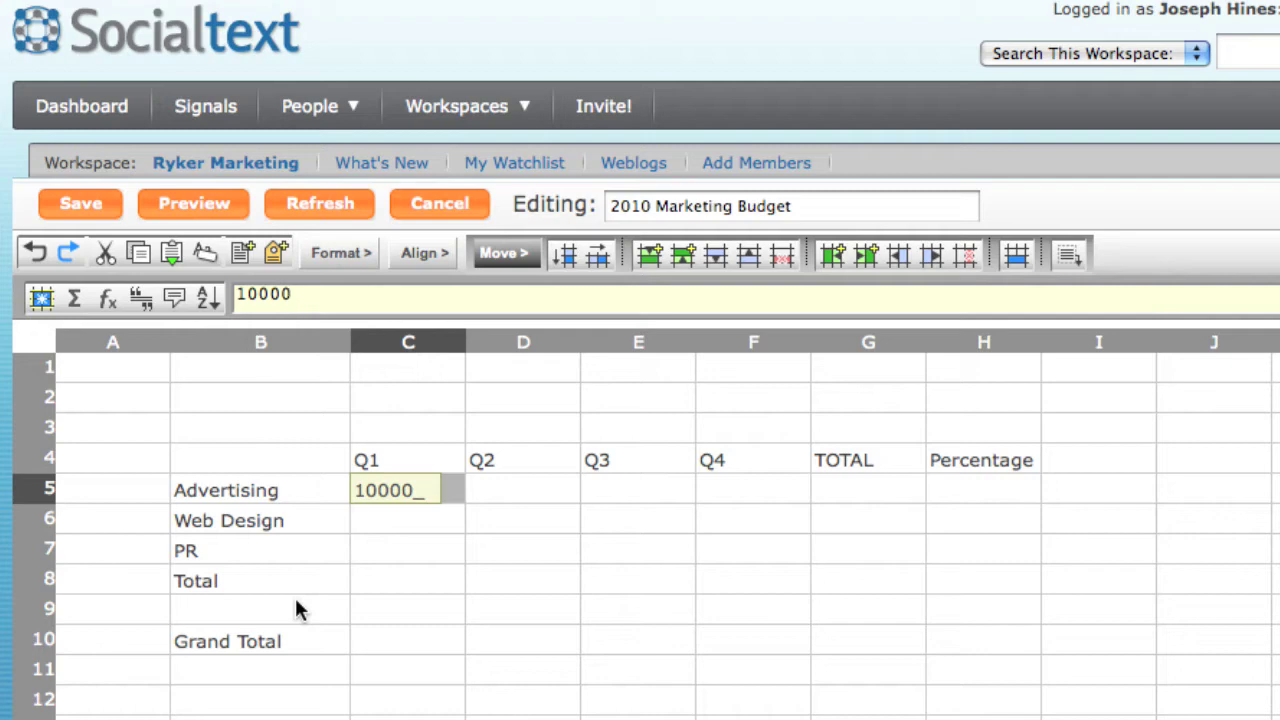
{"action": "key", "text": "Return"}
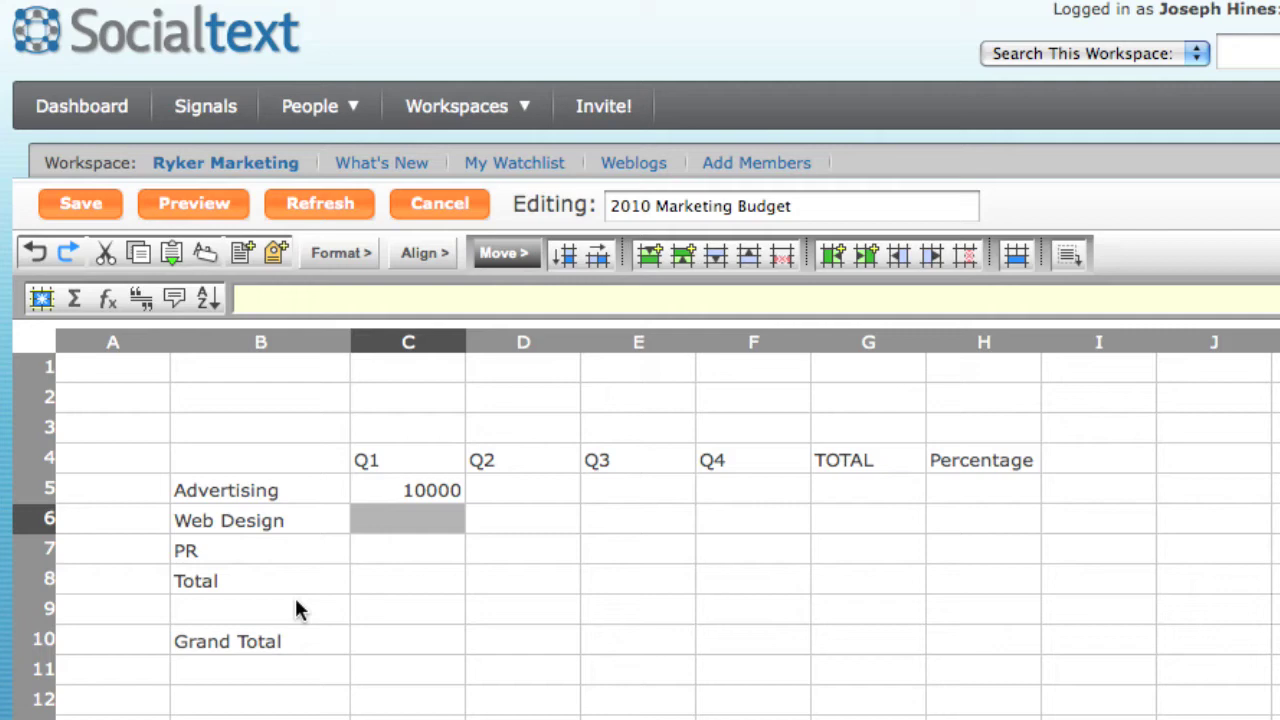
{"action": "key", "text": "Up"}
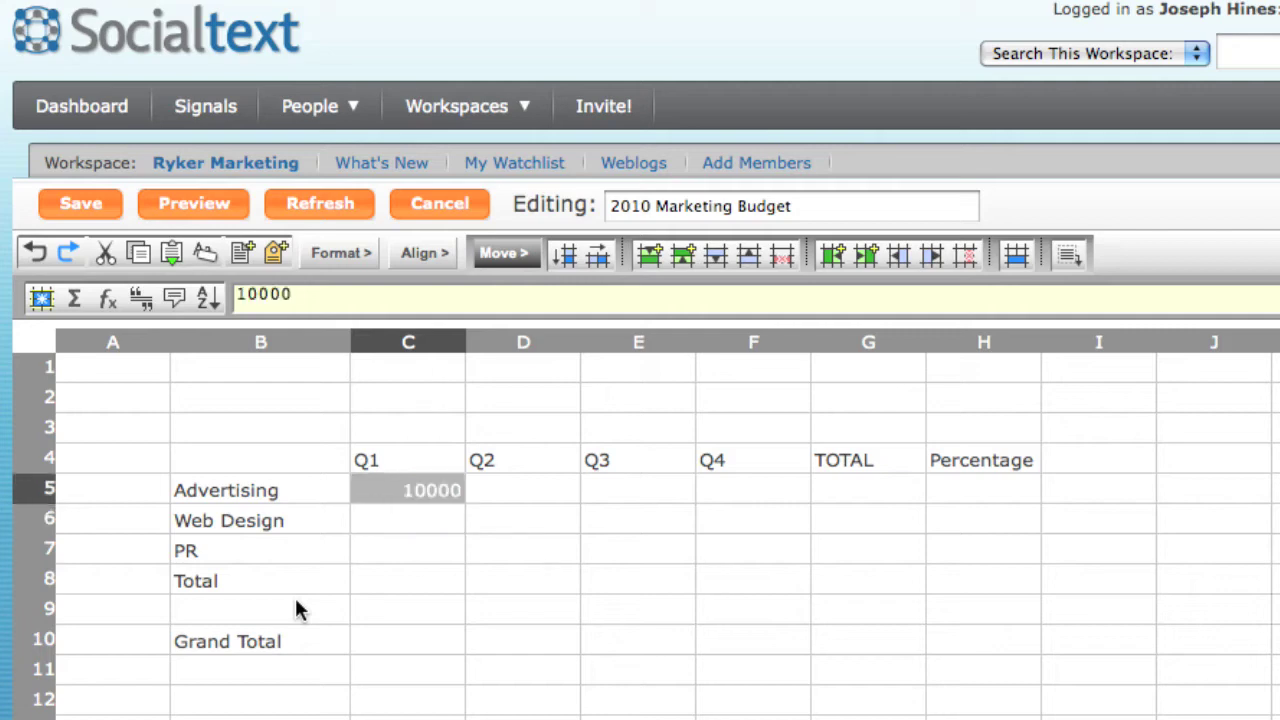
{"action": "type", "text": "$2"}
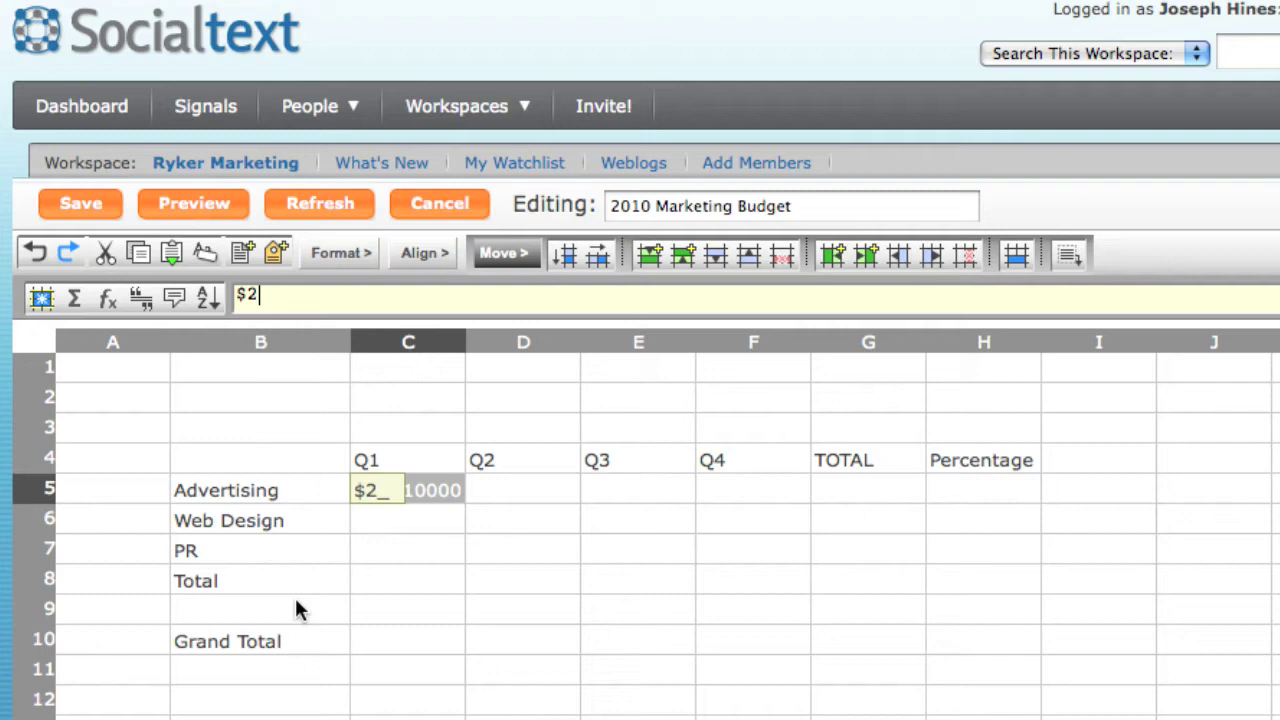
{"action": "key", "text": "BackSpace"}
{"action": "type", "text": "10000"}
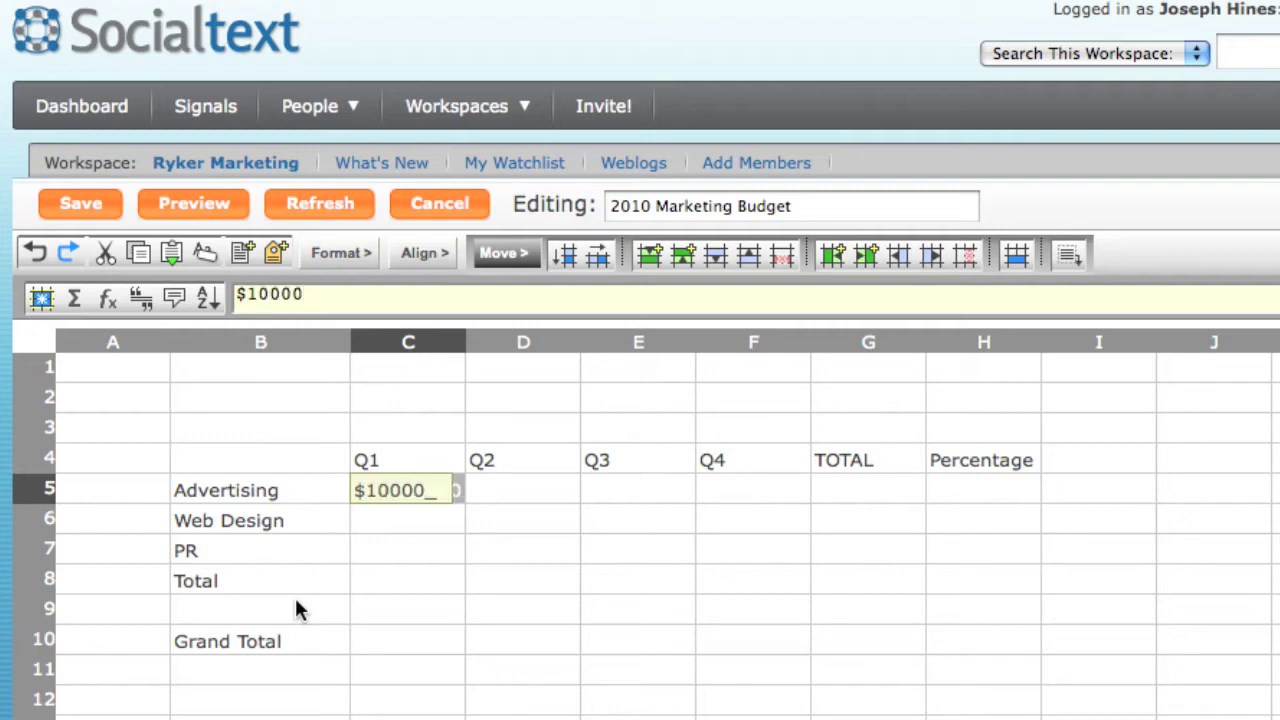
{"action": "key", "text": "Return"}
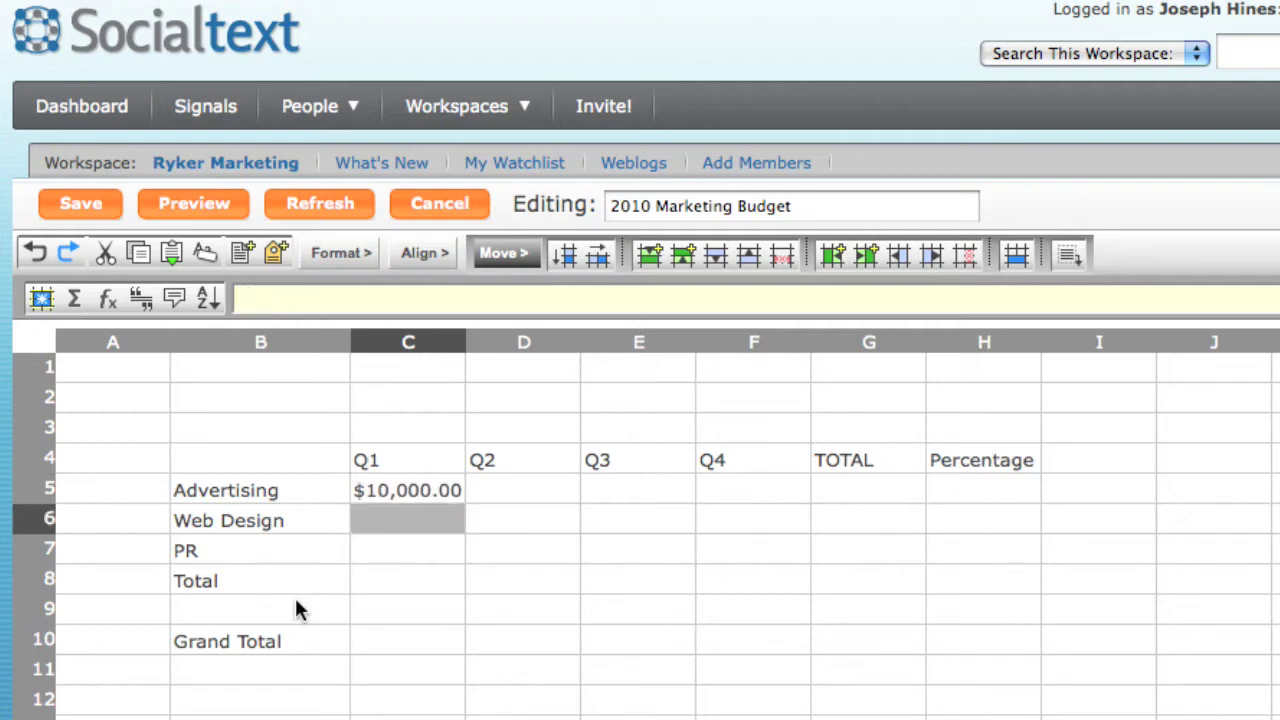
Enter the Q1 amounts $7500 for Web Design in C6 and $5000 for PR in C7.
{"action": "type", "text": "$7500"}
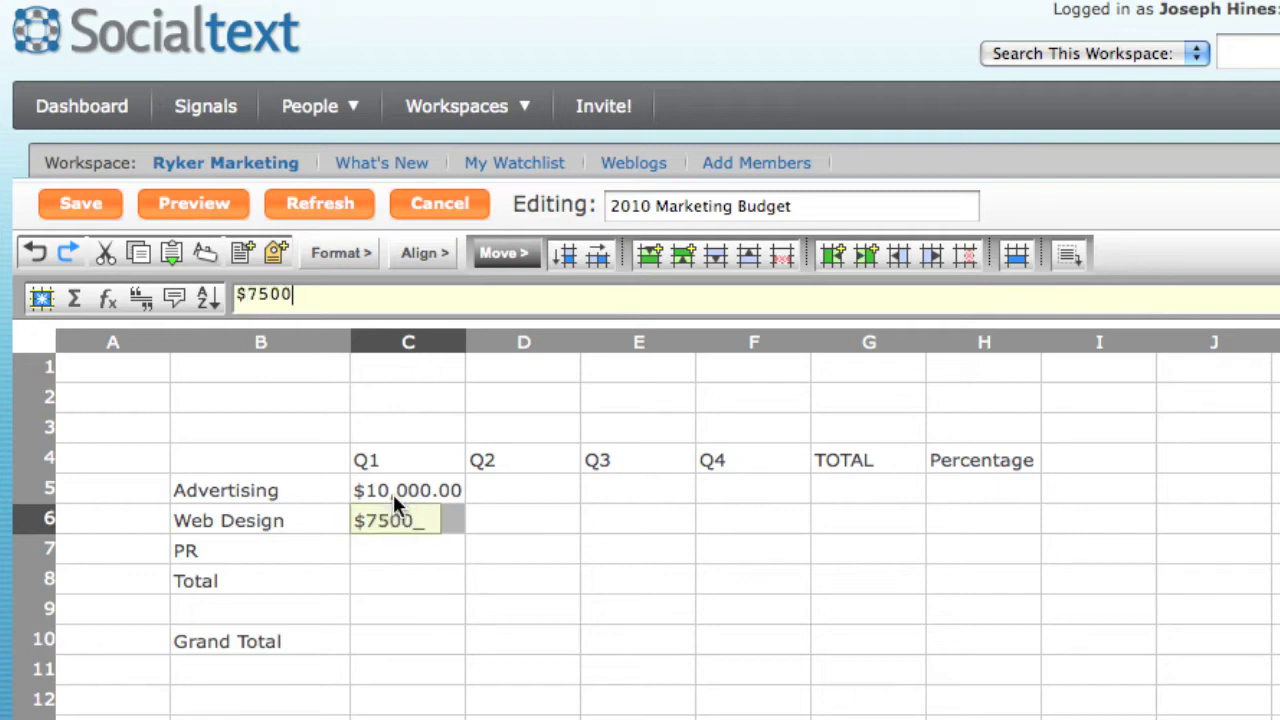
{"action": "key", "text": "Return"}
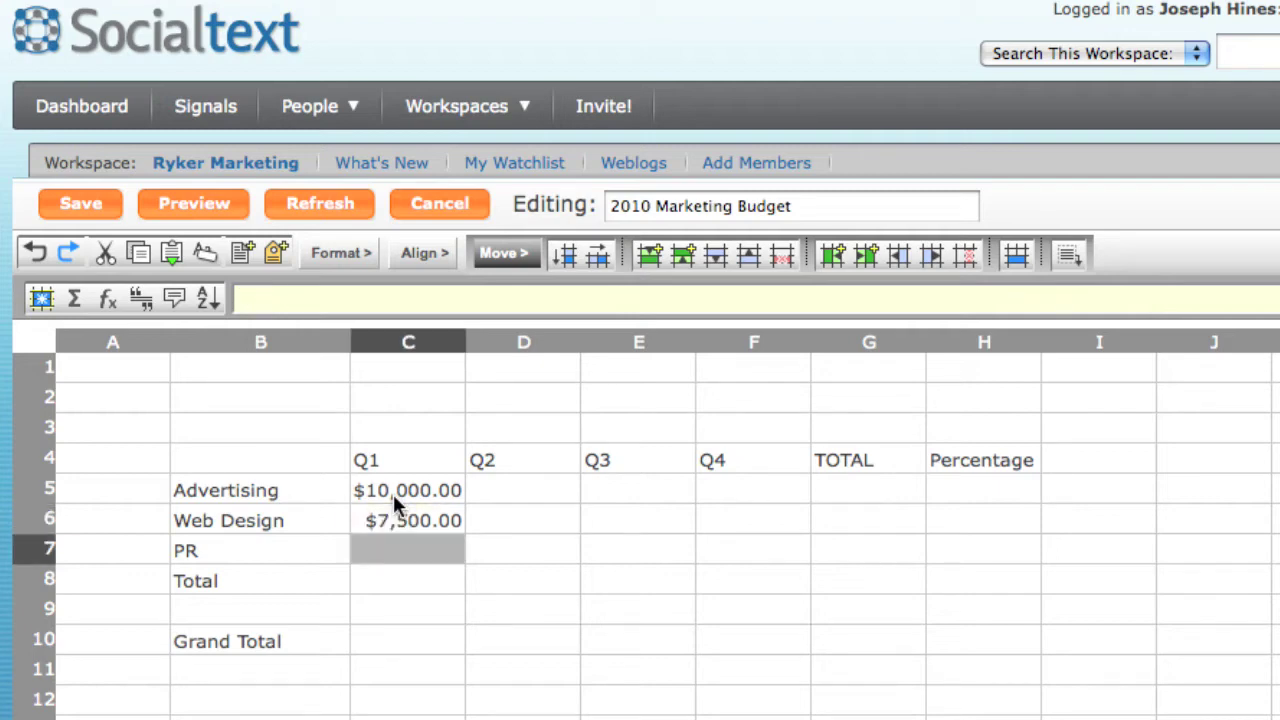
{"action": "type", "text": "$5,0"}
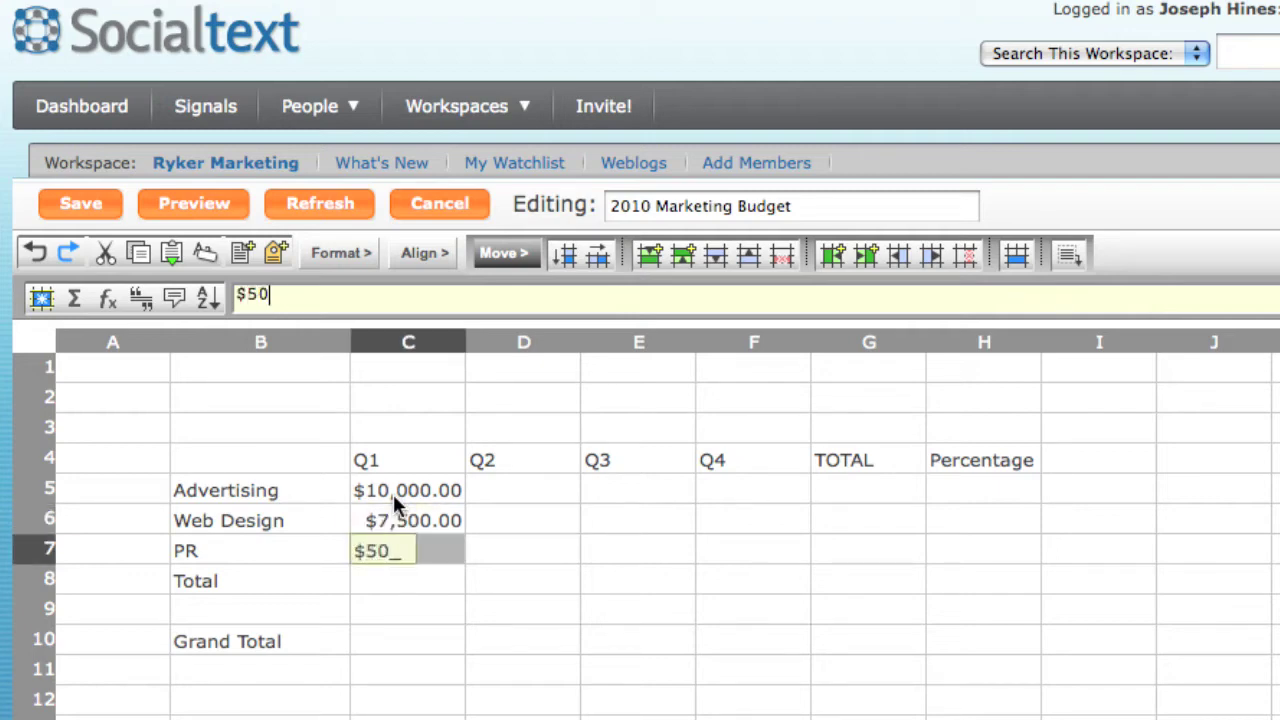
{"action": "type", "text": "00"}
{"action": "key", "text": "Return"}
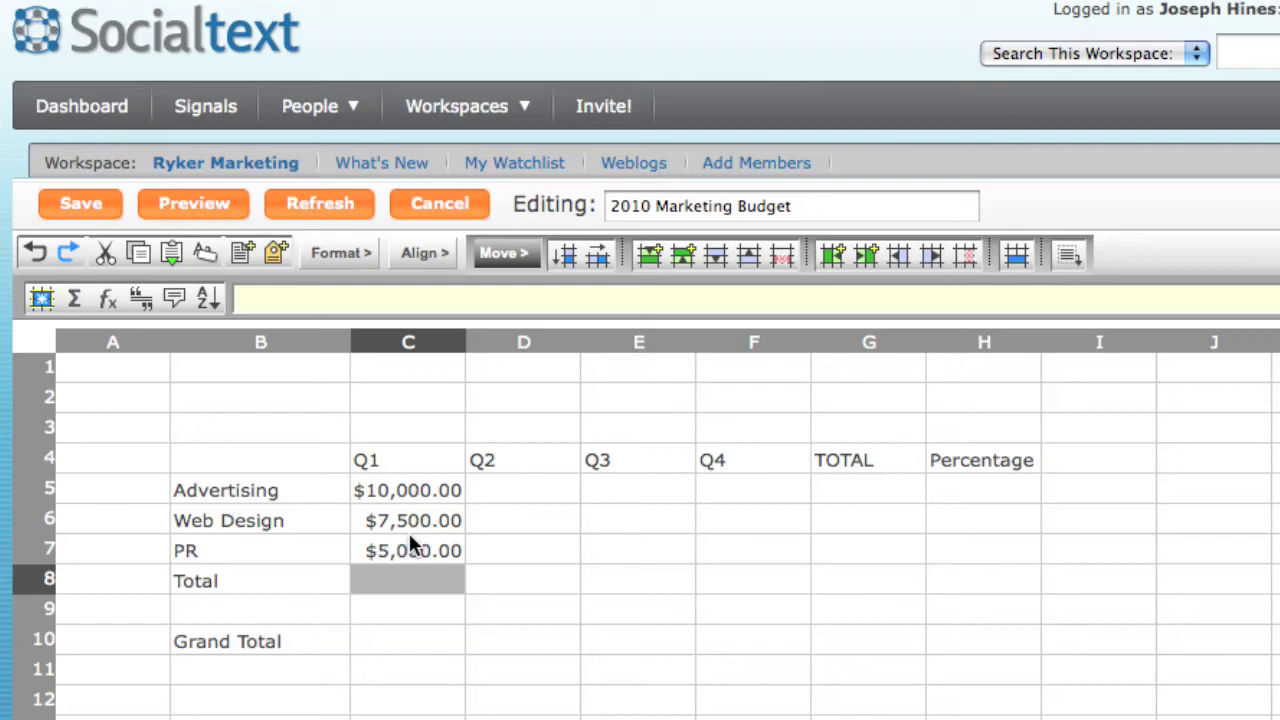
Apply the $1,234.56 currency format to the budget cells C5 to G10.
{"action": "left_click_drag", "start_coordinate": [406, 477], "coordinate": [835, 631]}
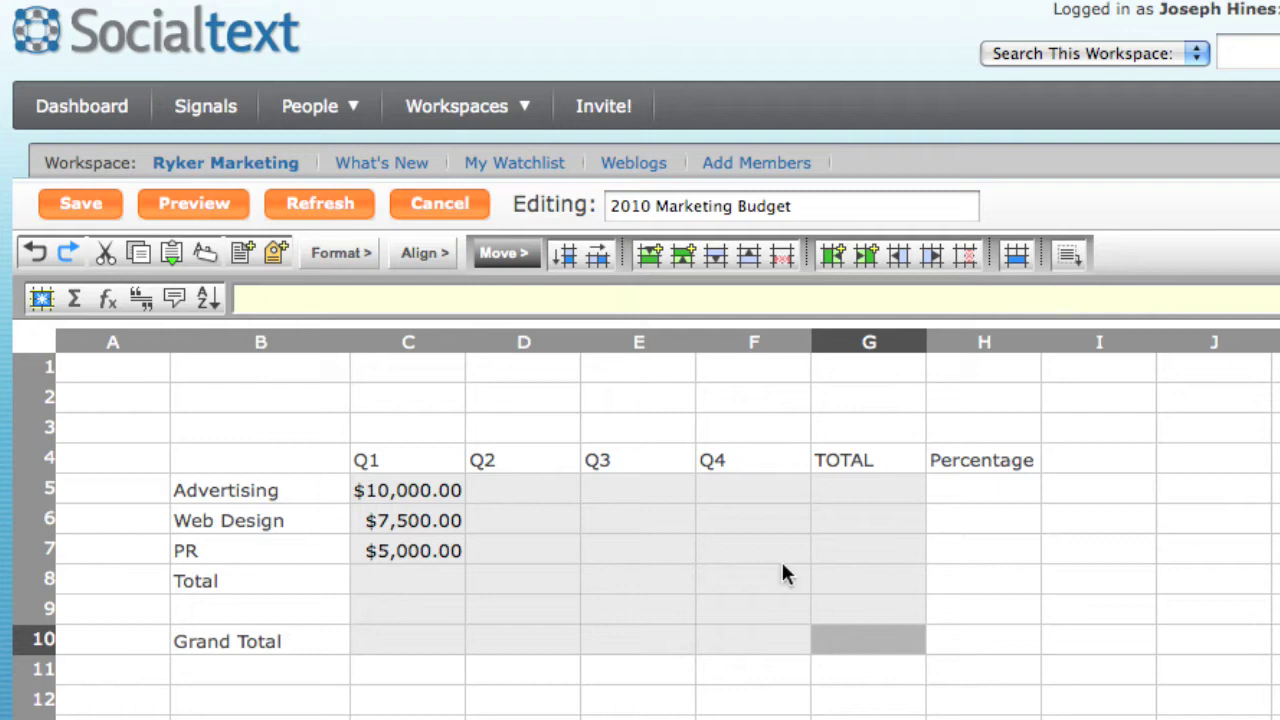
{"action": "left_click", "coordinate": [337, 256]}
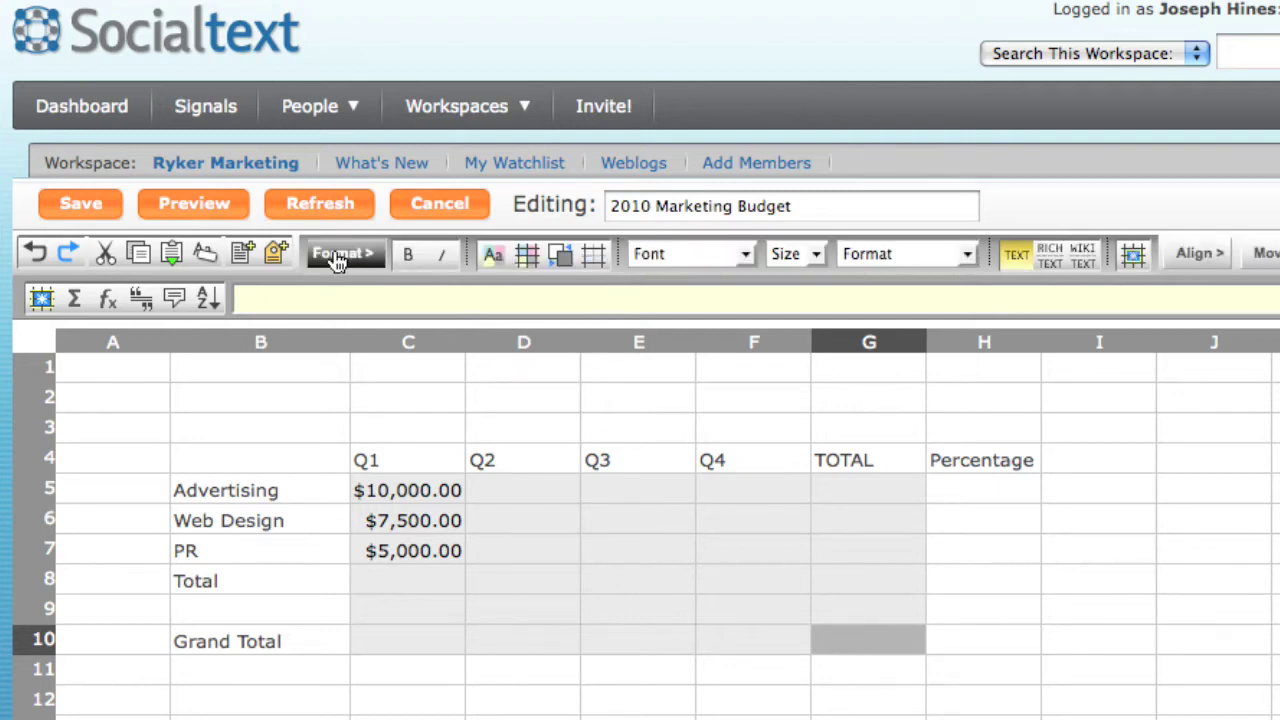
{"action": "left_click", "coordinate": [967, 255]}
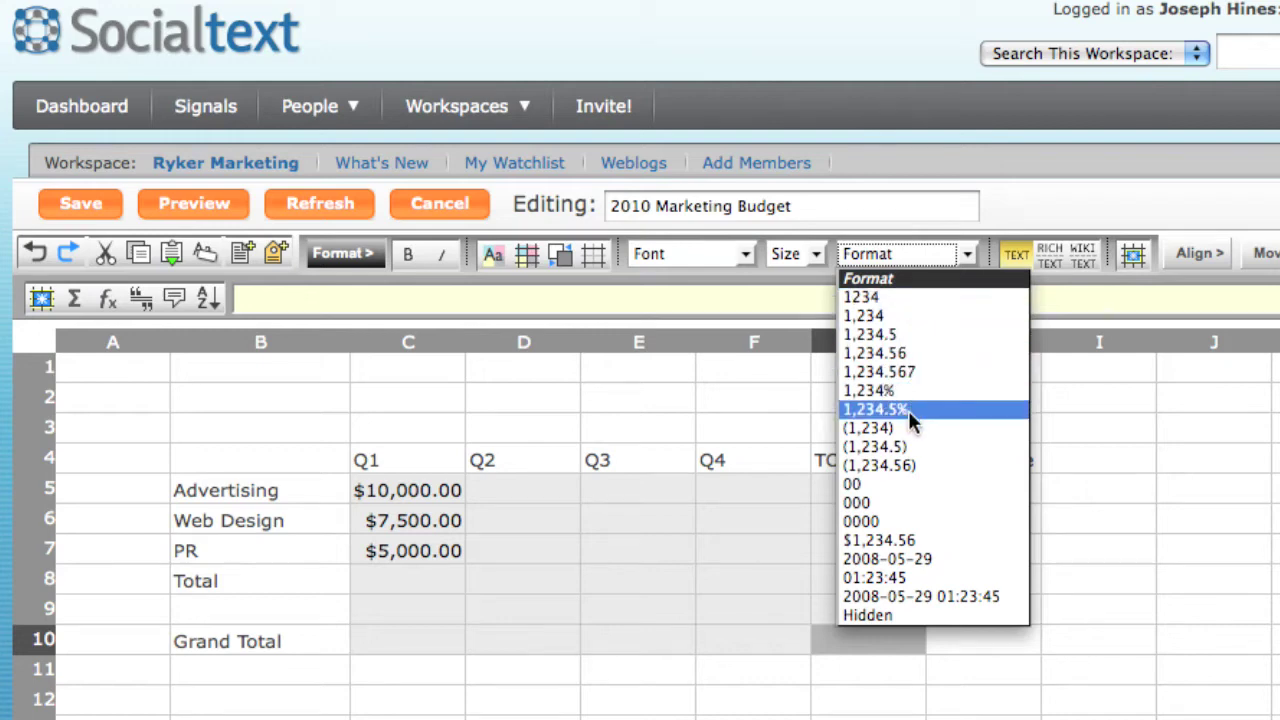
{"action": "left_click", "coordinate": [892, 540]}
Build the formula =1.1*C5 in cell D5, pointing to the Q1 Advertising amount for the reference.
{"action": "left_click", "coordinate": [510, 490]}
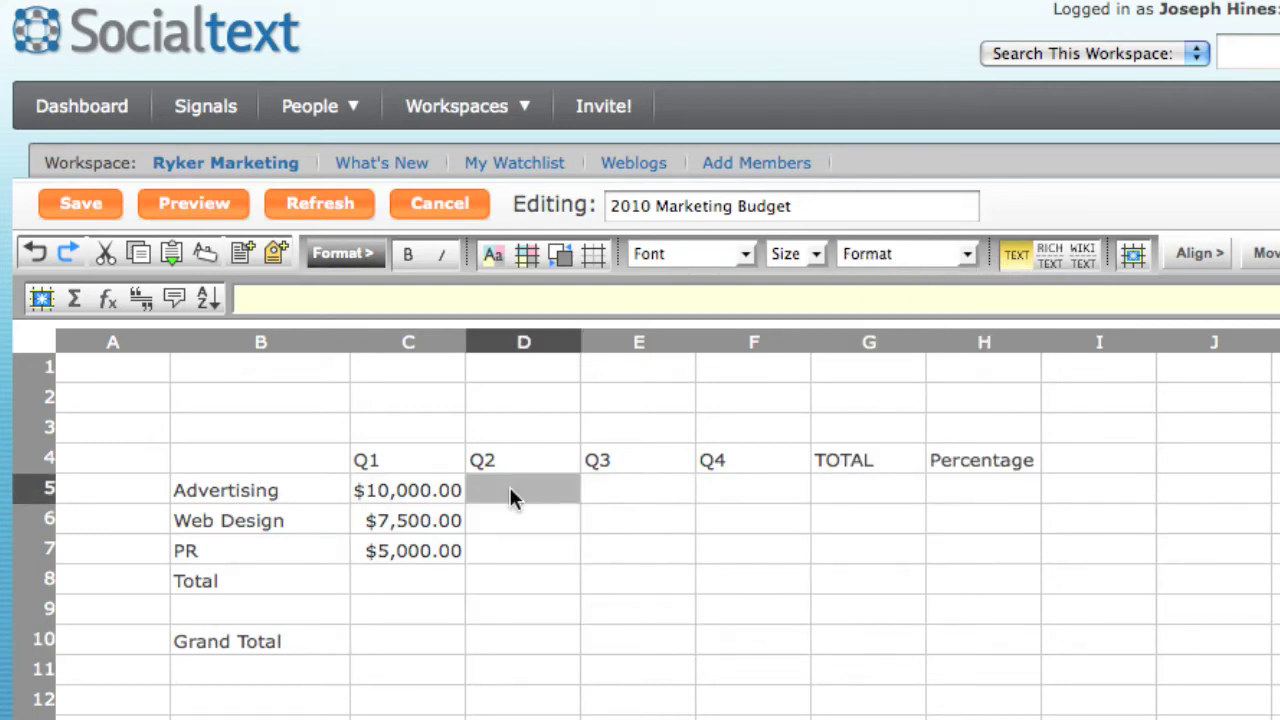
{"action": "type", "text": "=1."}
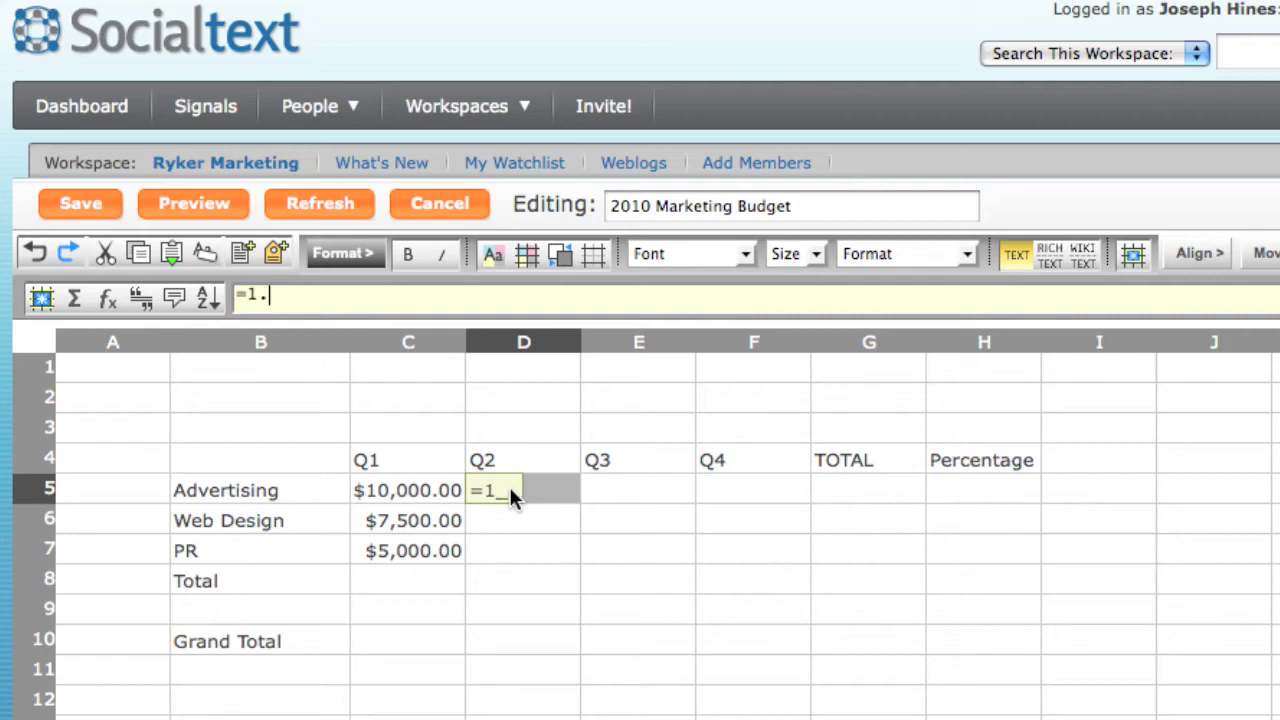
{"action": "type", "text": "1*"}
{"action": "key", "text": "Down"}
{"action": "key", "text": "Down"}
{"action": "key", "text": "Right"}
{"action": "key", "text": "Right"}
{"action": "key", "text": "Down"}
{"action": "key", "text": "Down"}
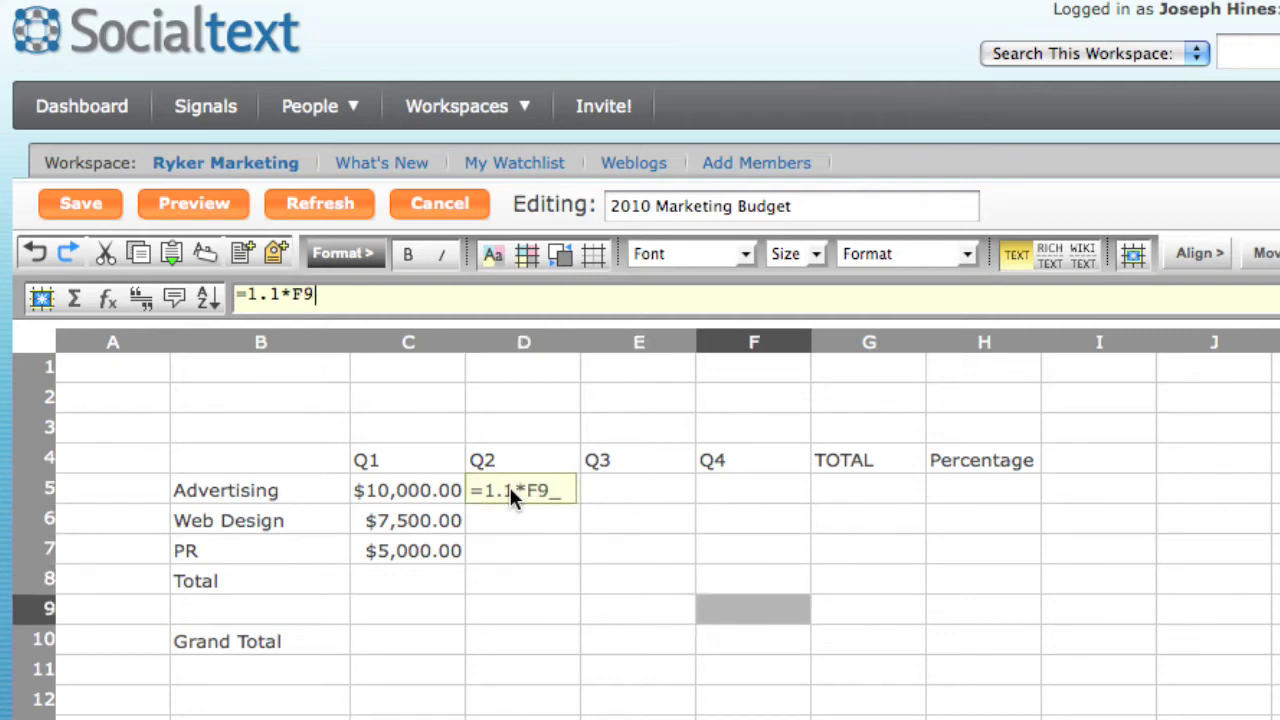
{"action": "key", "text": "Left"}
{"action": "key", "text": "Left"}
{"action": "key", "text": "Left"}
{"action": "key", "text": "Down"}
{"action": "key", "text": "Up"}
{"action": "key", "text": "Up"}
{"action": "key", "text": "Up"}
{"action": "key", "text": "Up"}
{"action": "key", "text": "Up"}
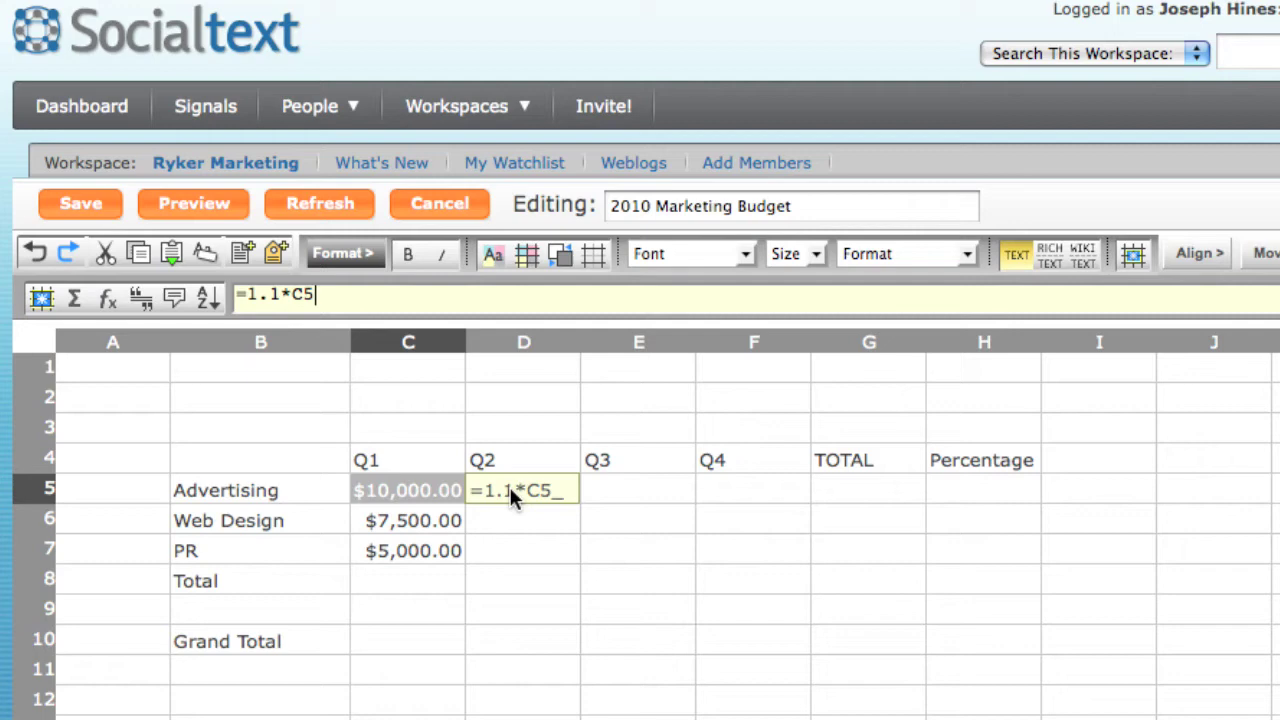
Try pointing the D5 formula's reference at other cells and the range C10:F10, and return it to C5.
{"action": "key", "text": "Down"}
{"action": "key", "text": "Down"}
{"action": "key", "text": "Down"}
{"action": "key", "text": "Down"}
{"action": "key", "text": "Down"}
{"action": "key", "text": "shift+Right"}
{"action": "key", "text": "shift+Right"}
{"action": "key", "text": "shift+Right"}
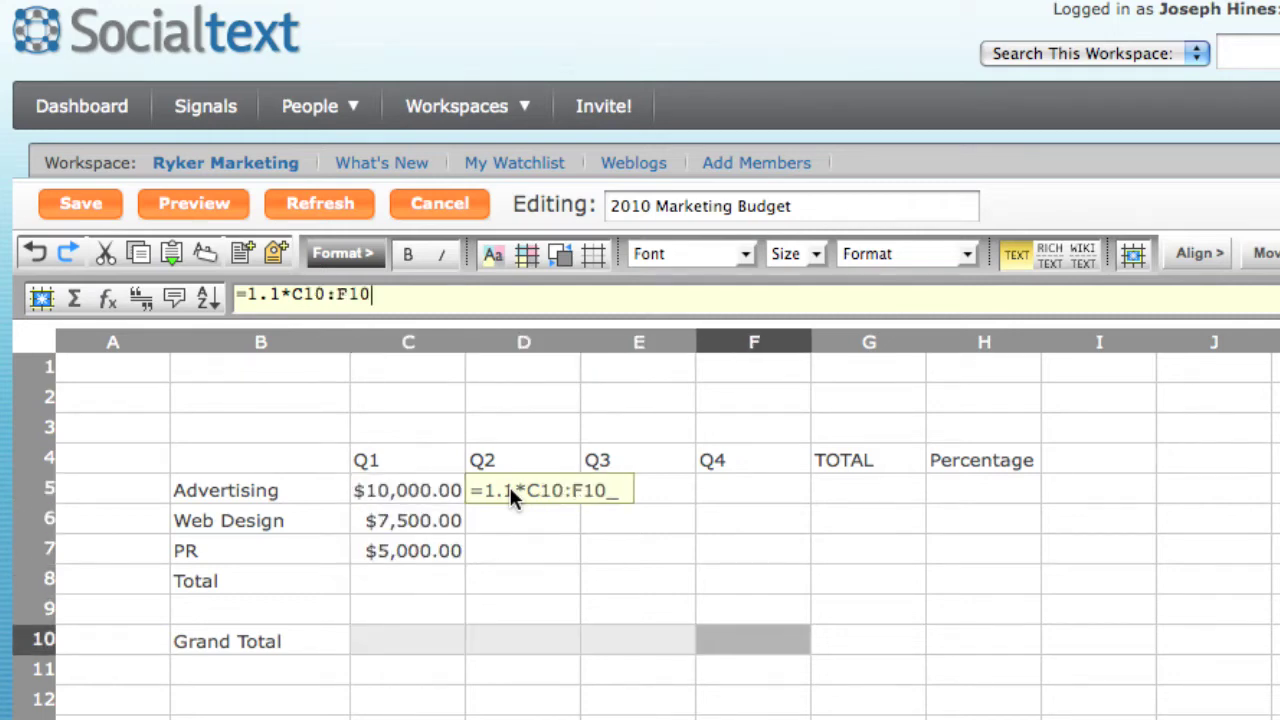
{"action": "key", "text": "shift+Down"}
{"action": "key", "text": "shift+Down"}
{"action": "key", "text": "shift+Down"}
{"action": "key", "text": "Up"}
{"action": "key", "text": "Up"}
{"action": "key", "text": "Up"}
{"action": "key", "text": "Left"}
{"action": "key", "text": "Left"}
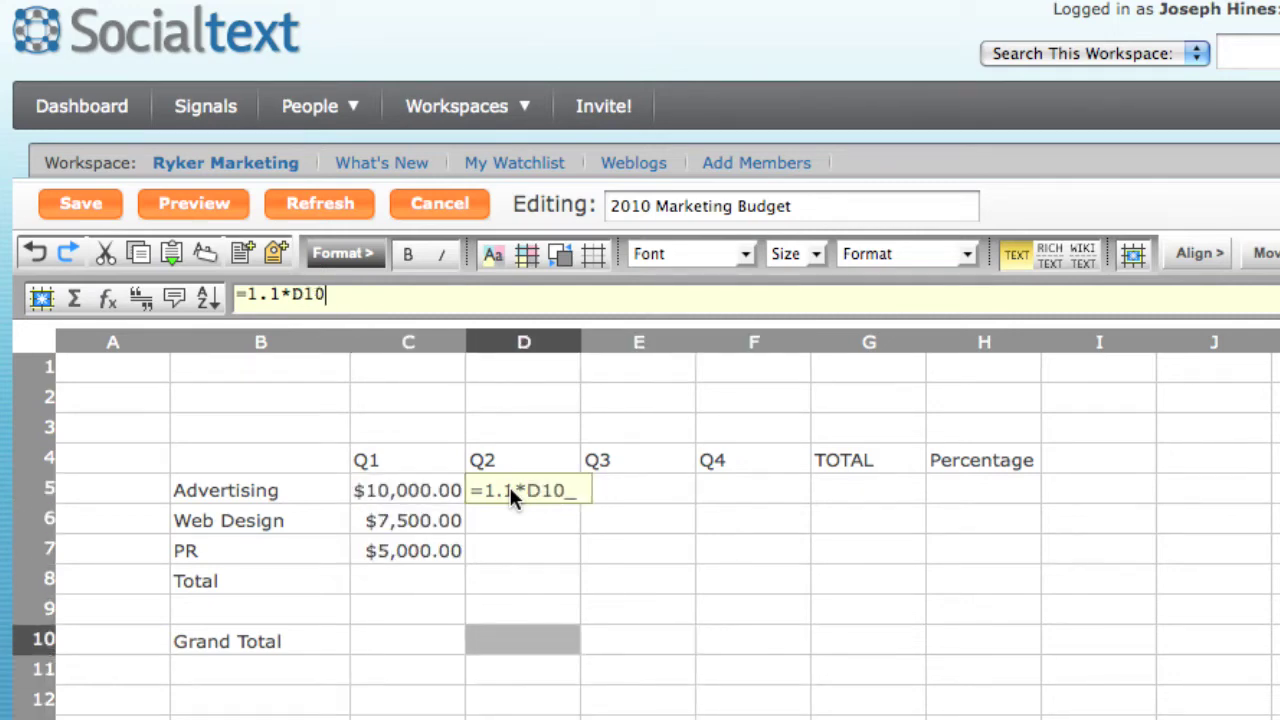
{"action": "key", "text": "Left"}
{"action": "key", "text": "Left"}
{"action": "key", "text": "Up"}
{"action": "key", "text": "Up"}
{"action": "key", "text": "Up"}
{"action": "key", "text": "Right"}
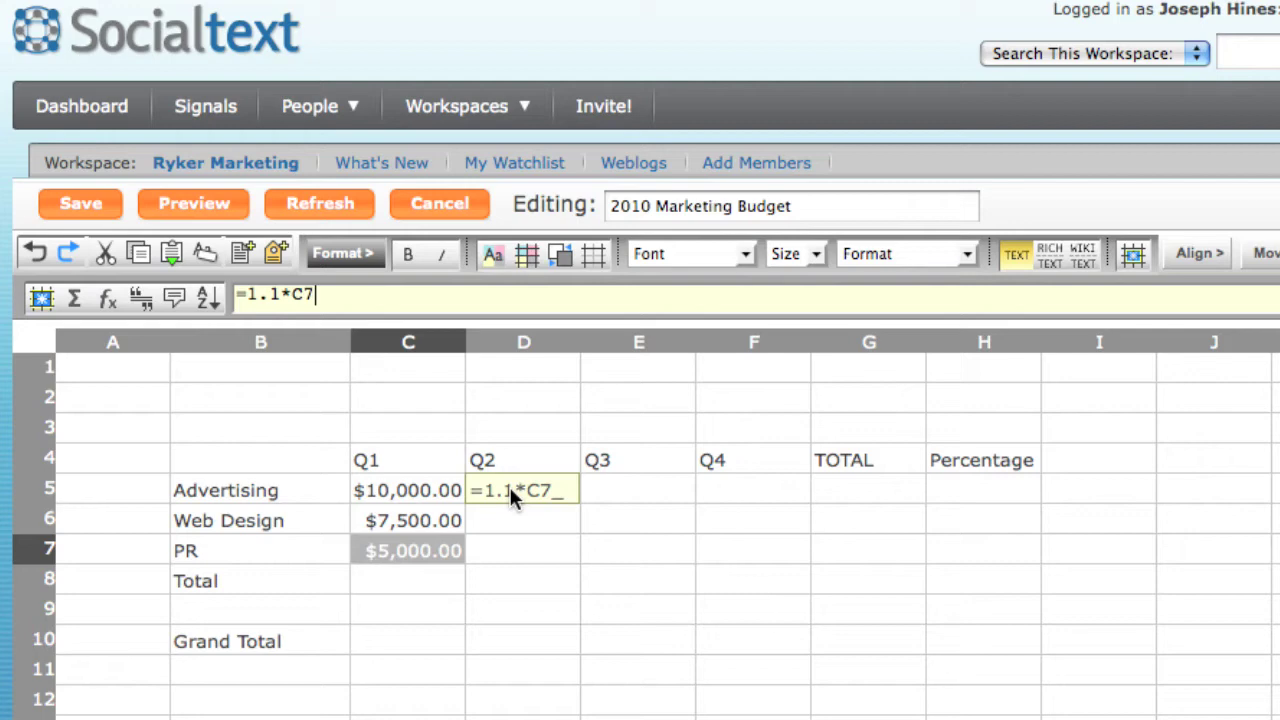
{"action": "key", "text": "Up"}
{"action": "key", "text": "Up"}
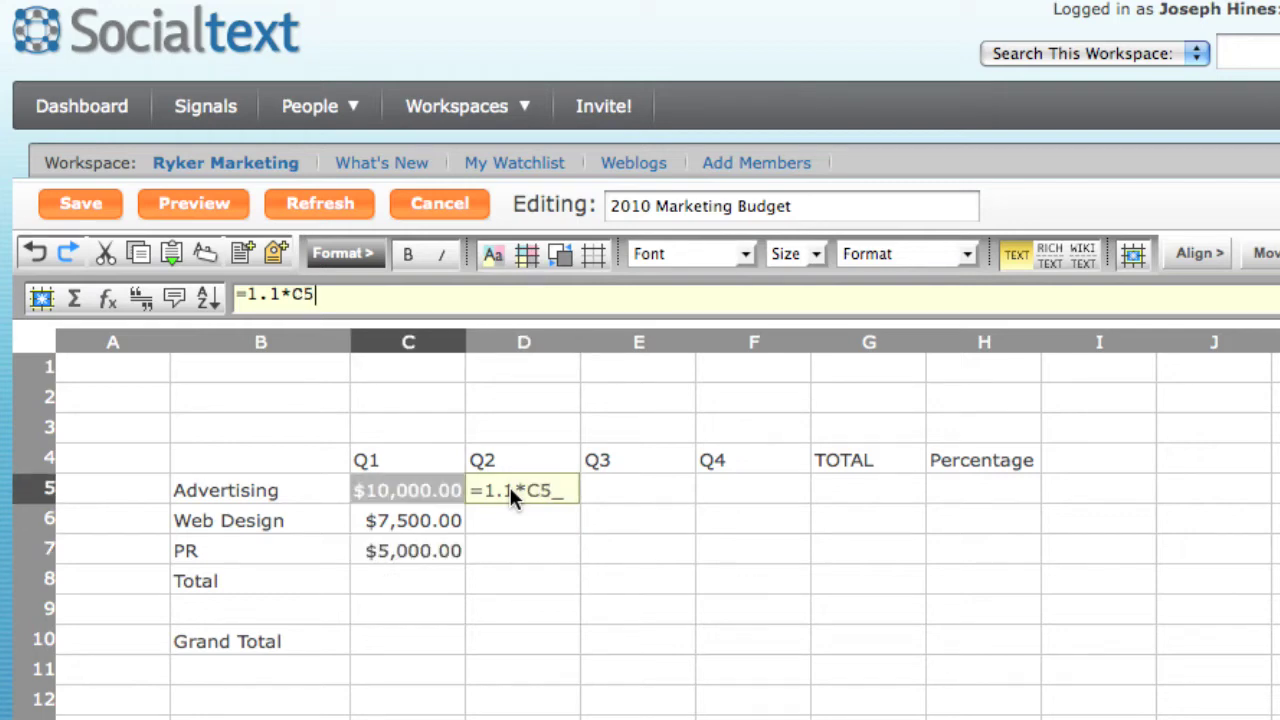
Complete the formula =1.1*C5 in D5 and fill it right across the Advertising row to F5.
{"action": "key", "text": "Return"}
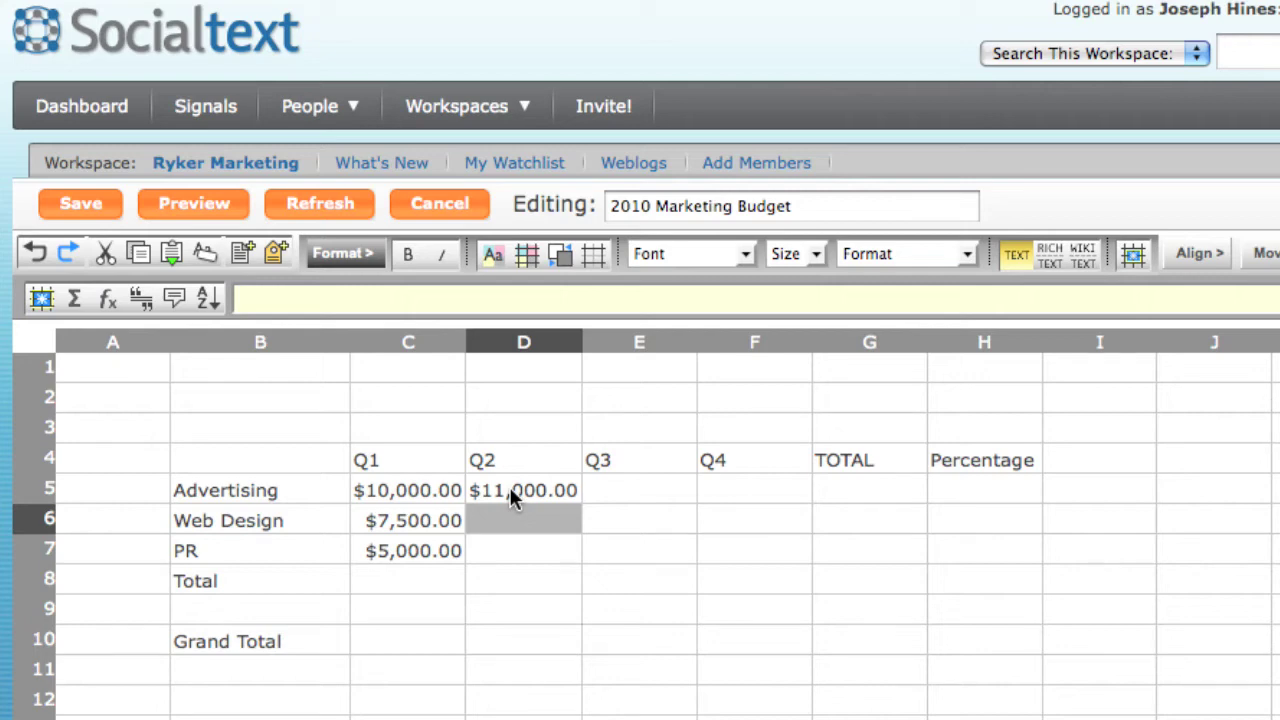
{"action": "left_click", "coordinate": [509, 486]}
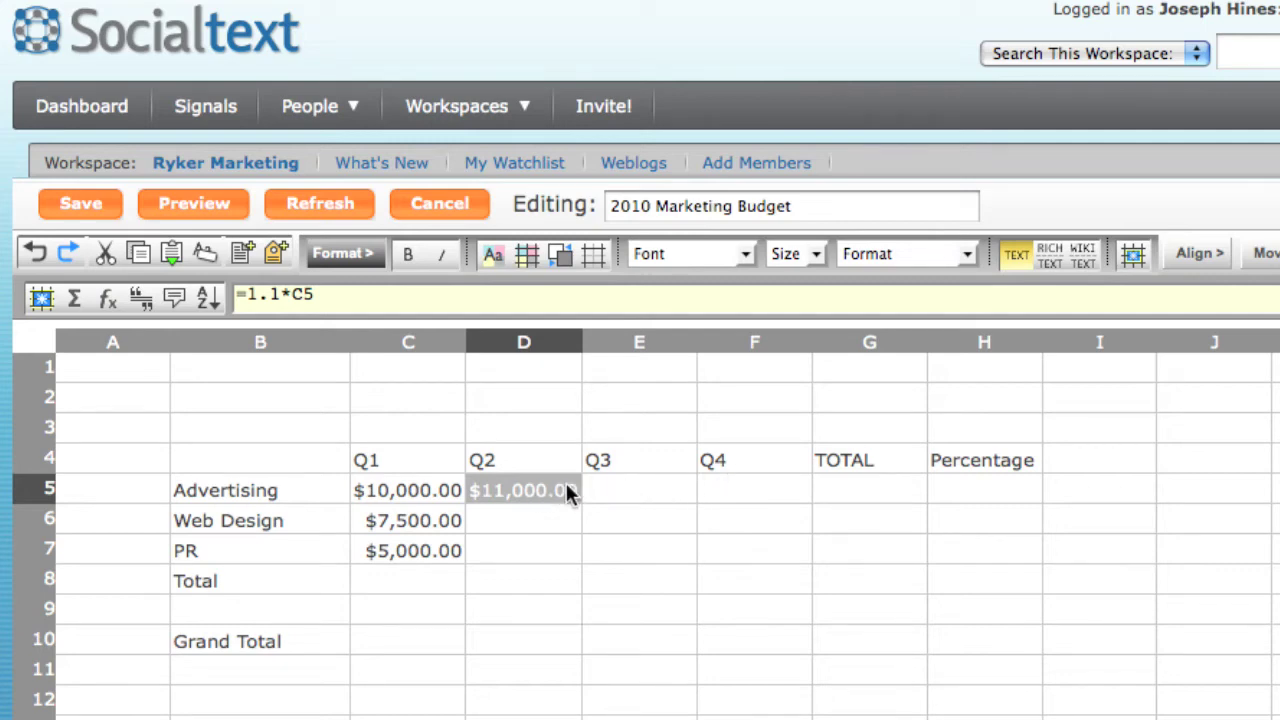
{"action": "left_click_drag", "start_coordinate": [604, 485], "coordinate": [727, 490]}
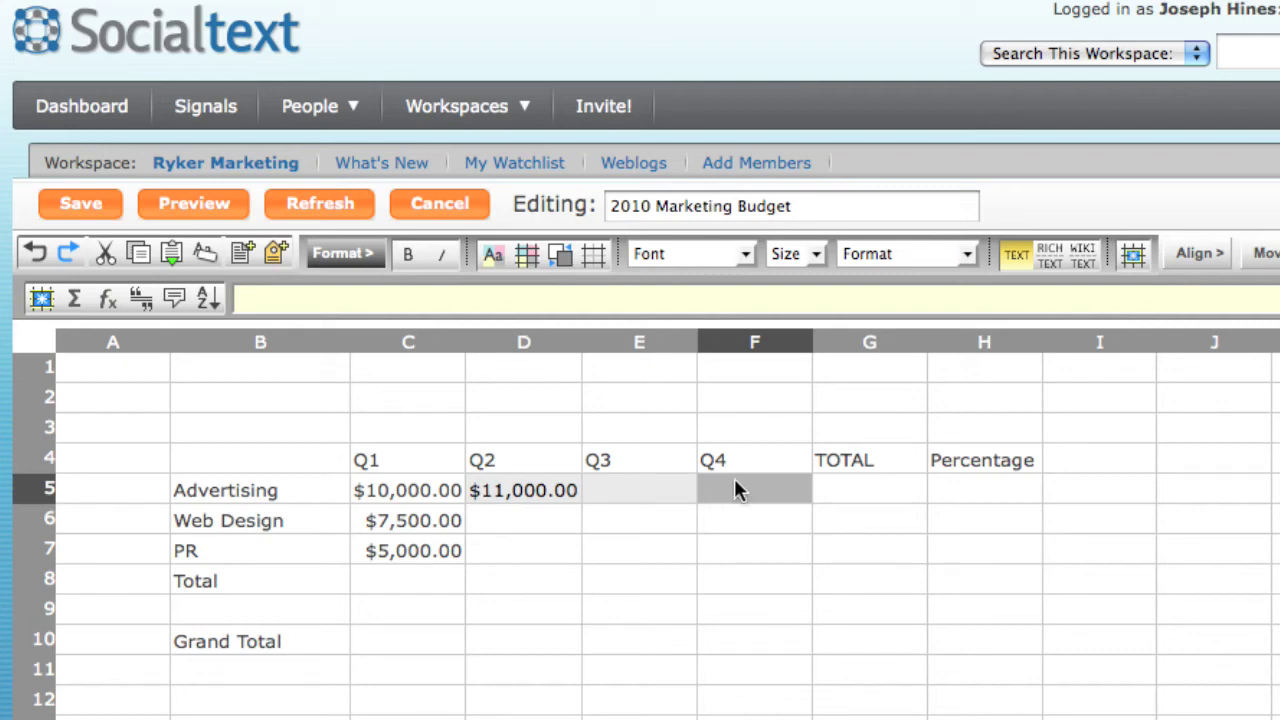
{"action": "left_click", "coordinate": [1265, 253]}
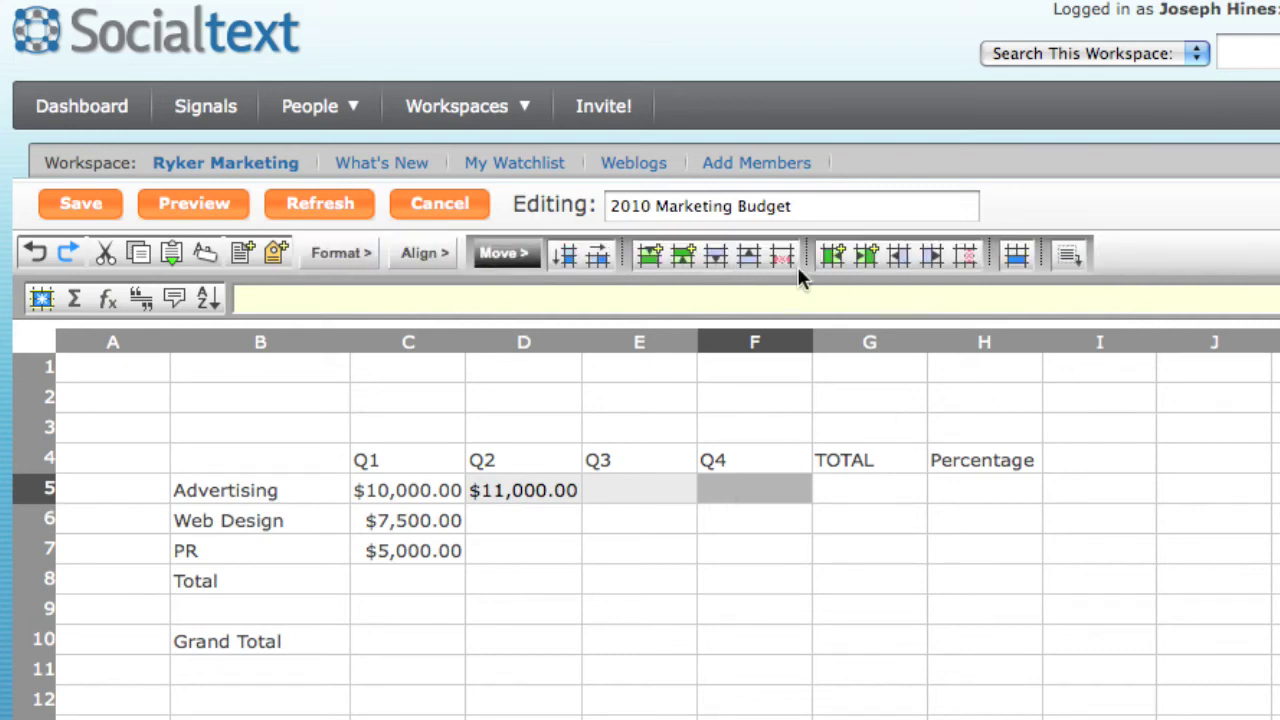
{"action": "left_click", "coordinate": [597, 261]}
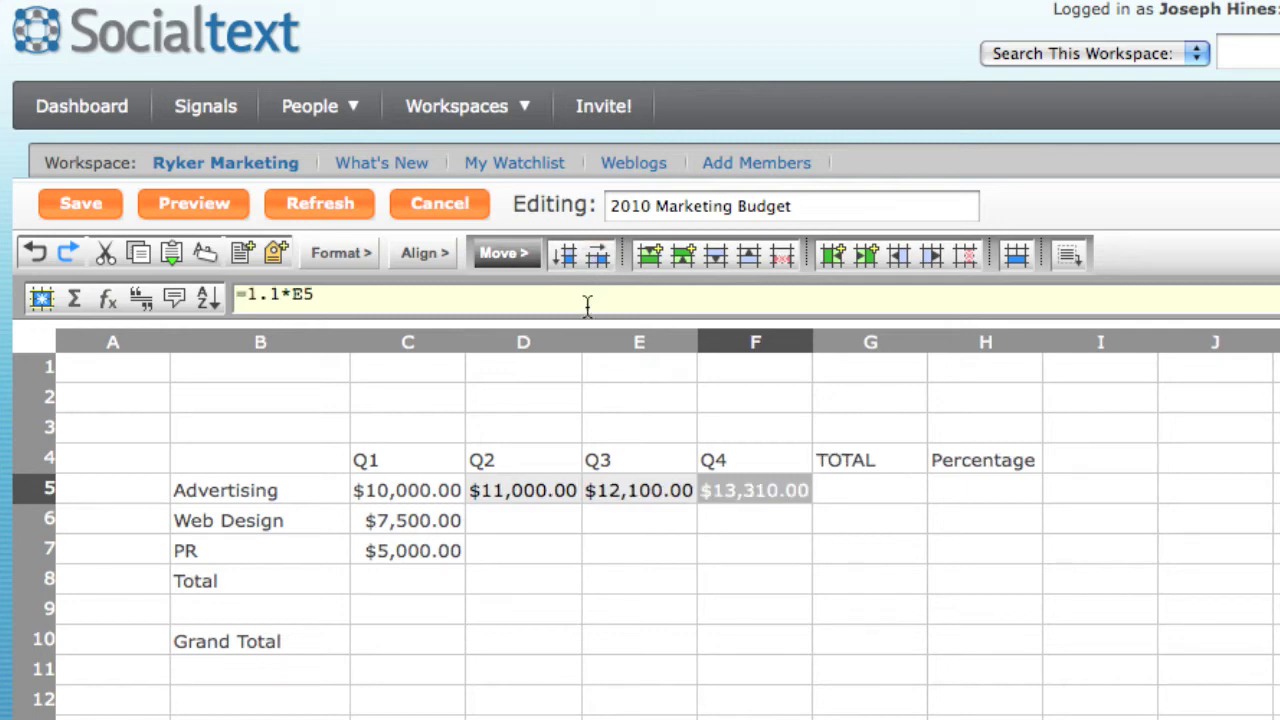
Check the formulas in the Advertising cells D5, E5 and F5 one after another.
{"action": "left_click", "coordinate": [520, 490]}
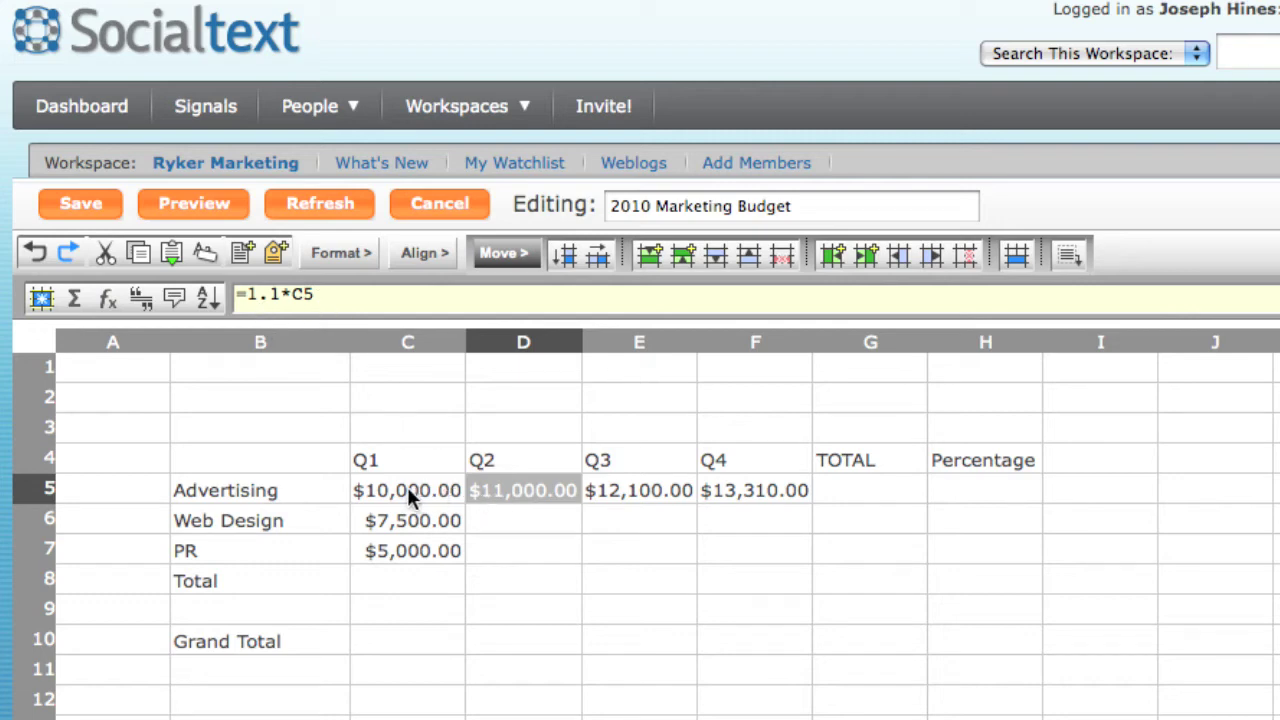
{"action": "left_click", "coordinate": [622, 490]}
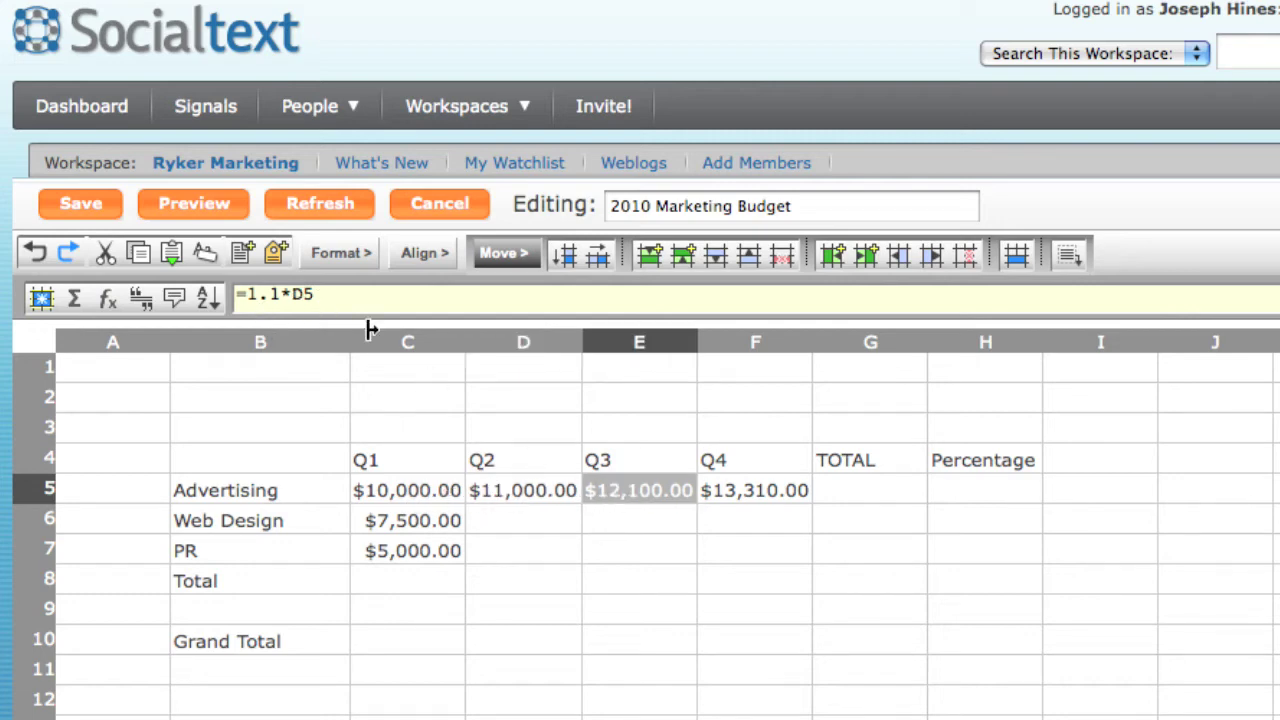
{"action": "left_click", "coordinate": [737, 494]}
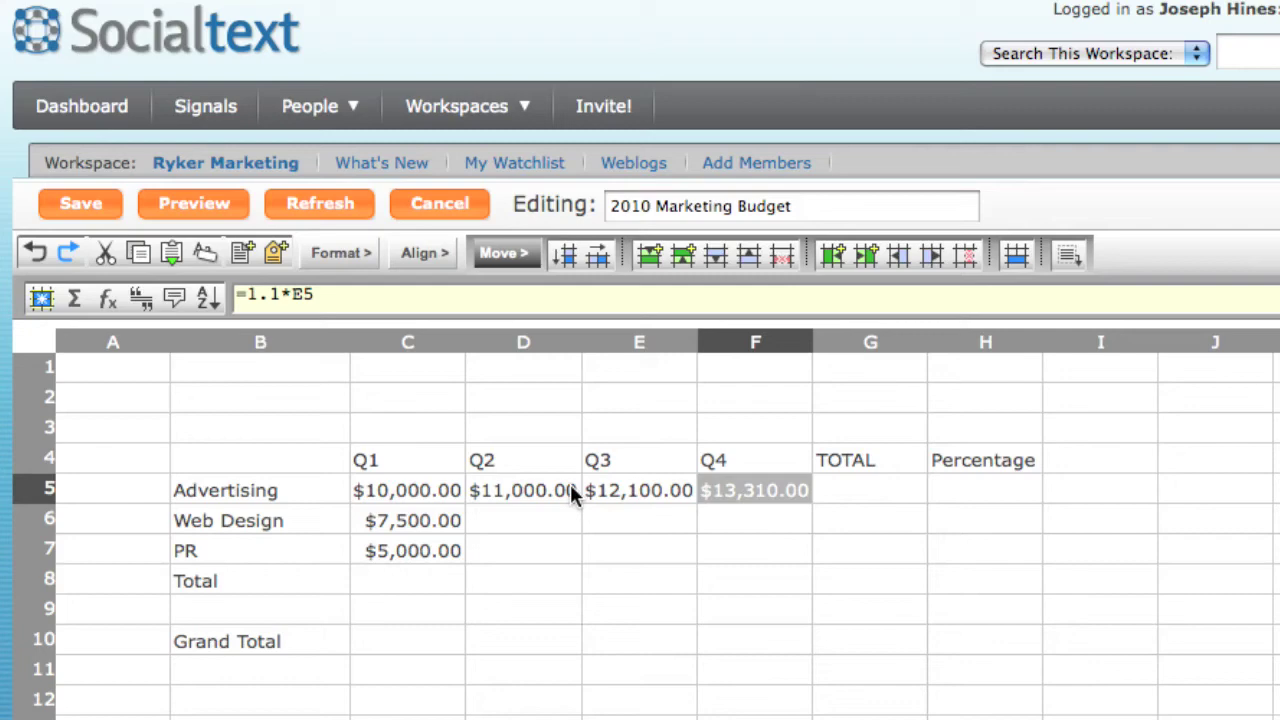
Fill the Advertising growth formulas in D5:F5 down through the Web Design and PR rows to F7.
{"action": "left_click", "coordinate": [514, 478]}
{"action": "left_click_drag", "start_coordinate": [735, 490], "coordinate": [736, 545]}
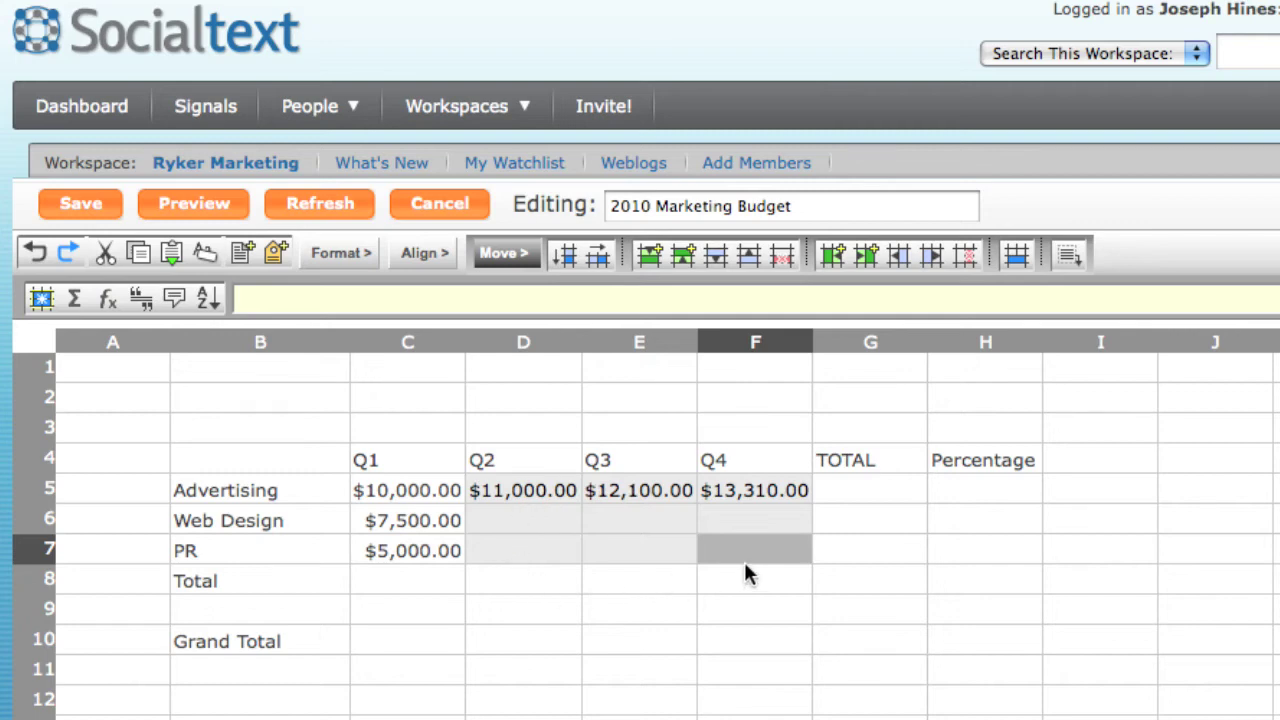
{"action": "left_click", "coordinate": [566, 262]}
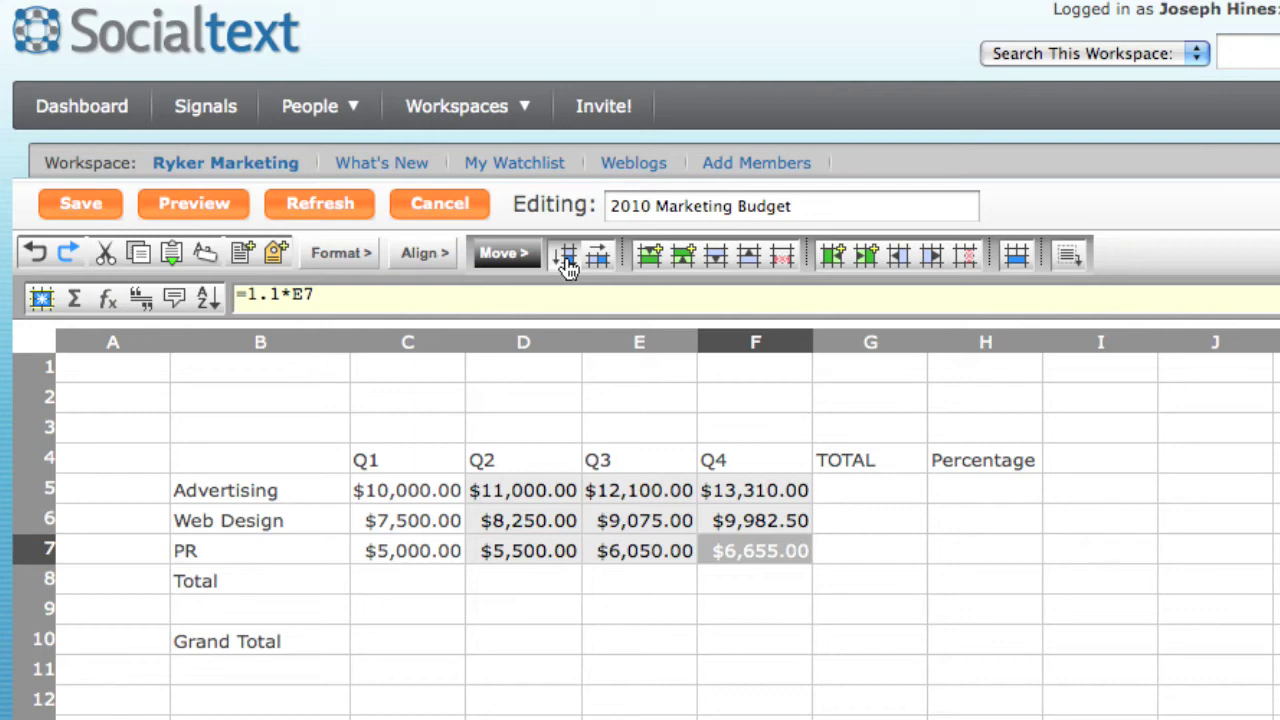
{"action": "left_click", "coordinate": [646, 551]}
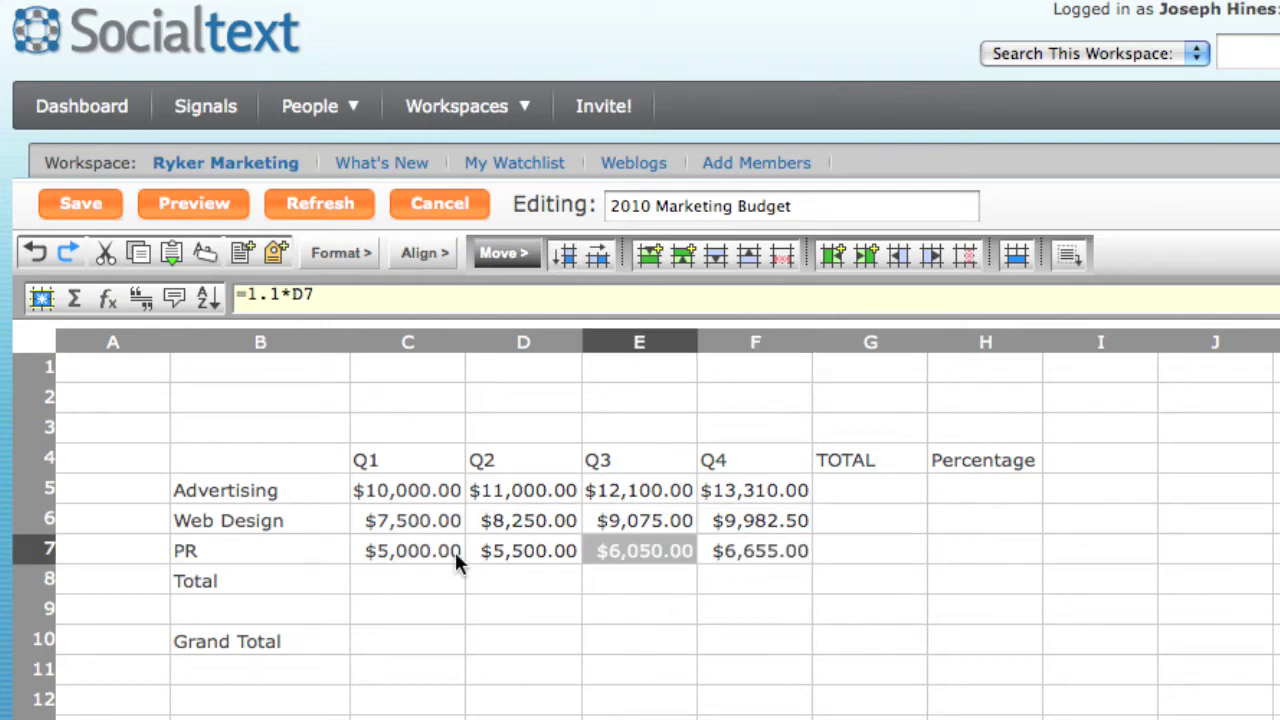
Sum the Q1 amounts C5:C7 into Total cell C8 and fill that formula right across to F8.
{"action": "left_click_drag", "start_coordinate": [430, 496], "coordinate": [414, 540]}
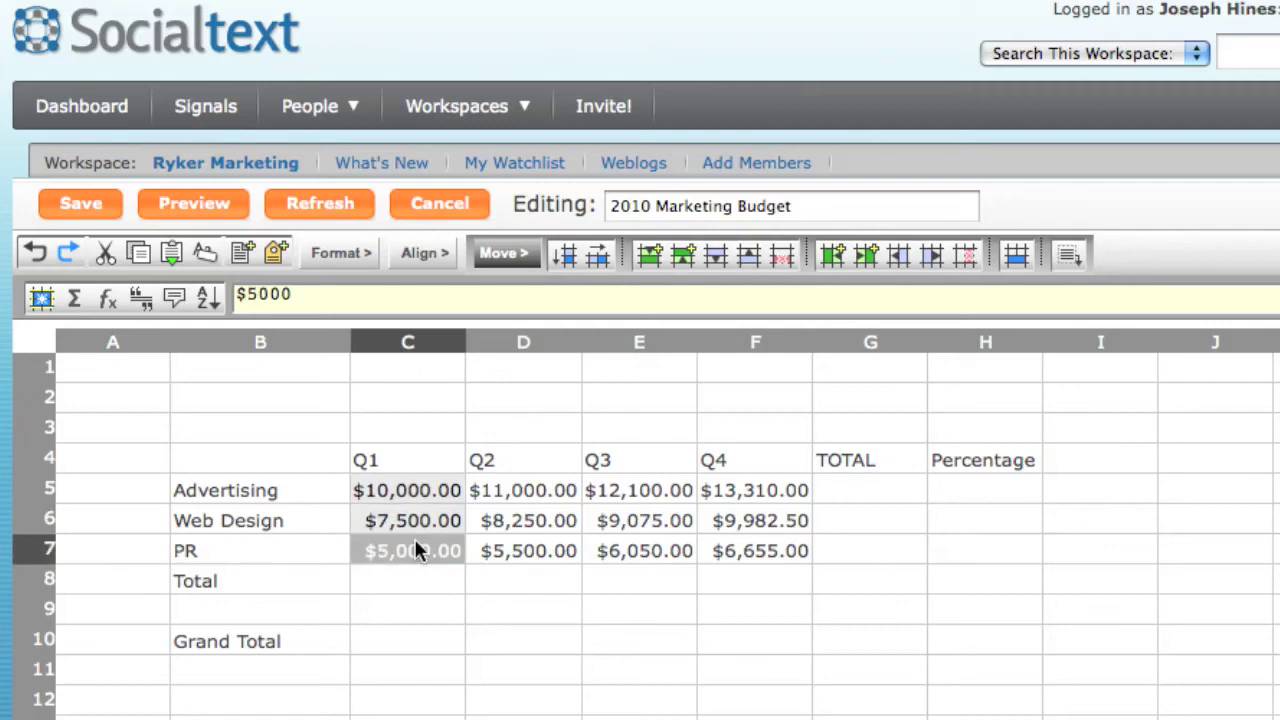
{"action": "left_click", "coordinate": [75, 302]}
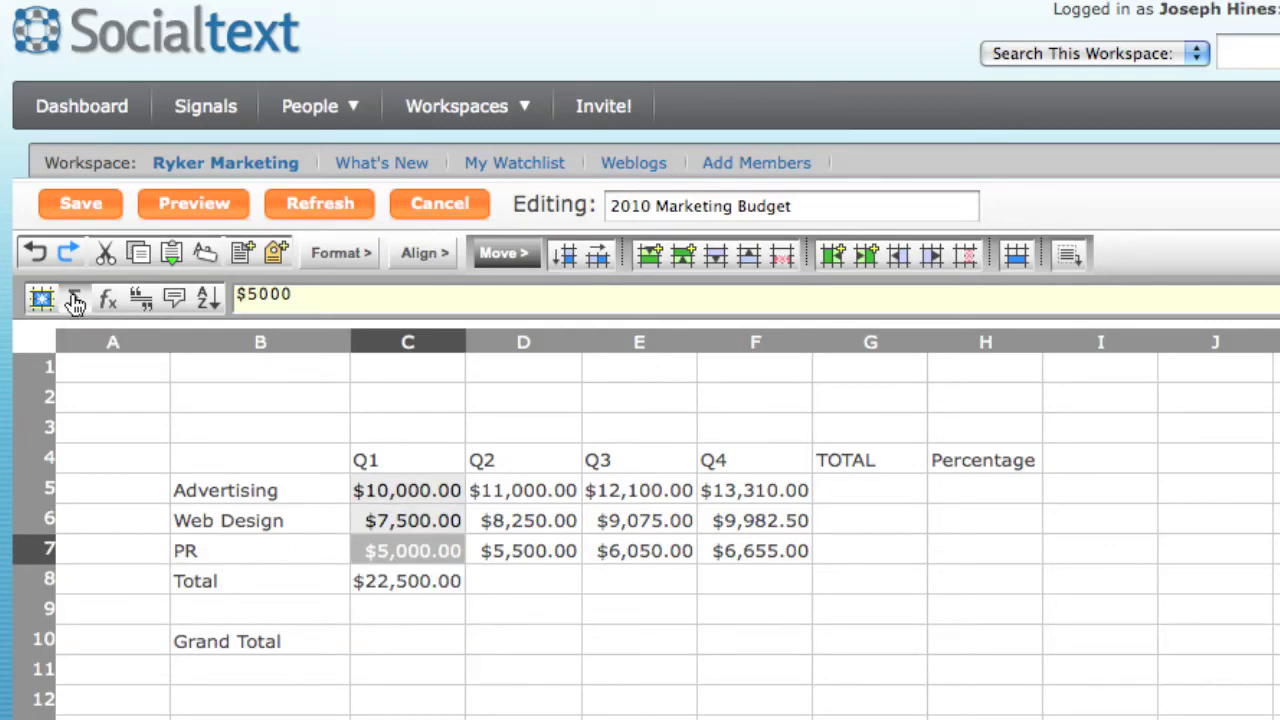
{"action": "left_click", "coordinate": [407, 578]}
{"action": "left_click_drag", "start_coordinate": [510, 578], "coordinate": [777, 588]}
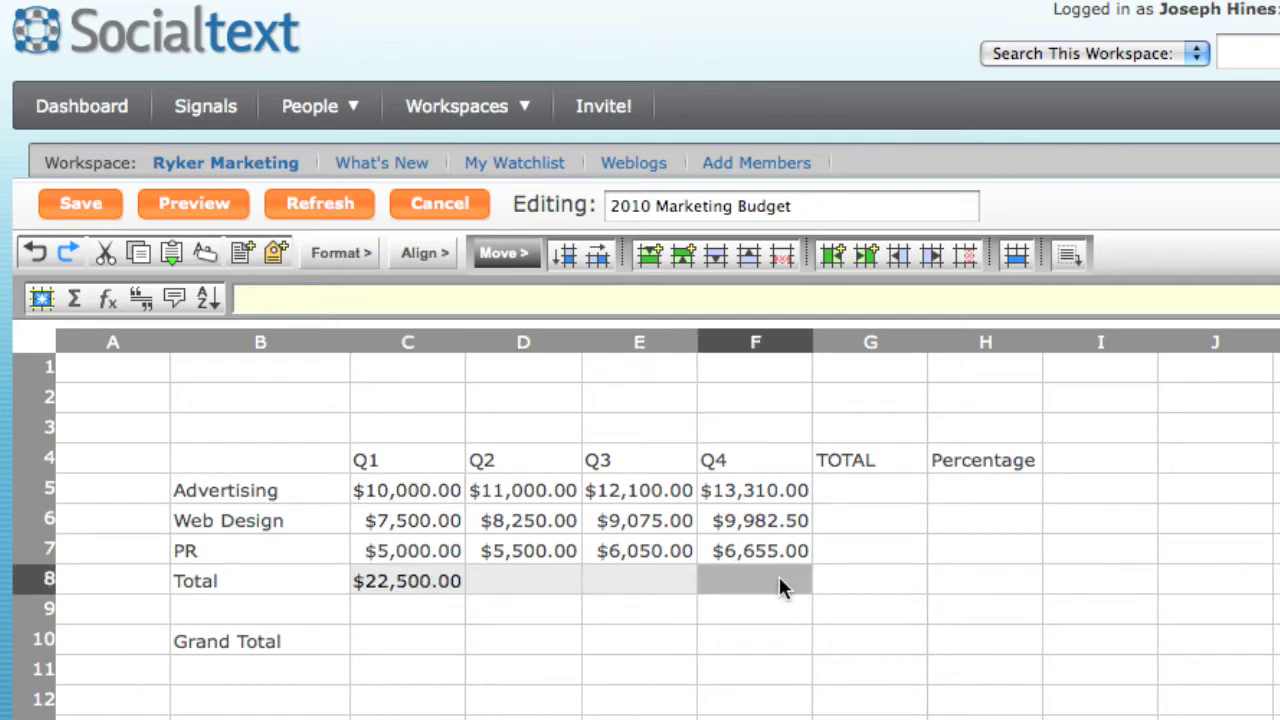
{"action": "left_click", "coordinate": [599, 258]}
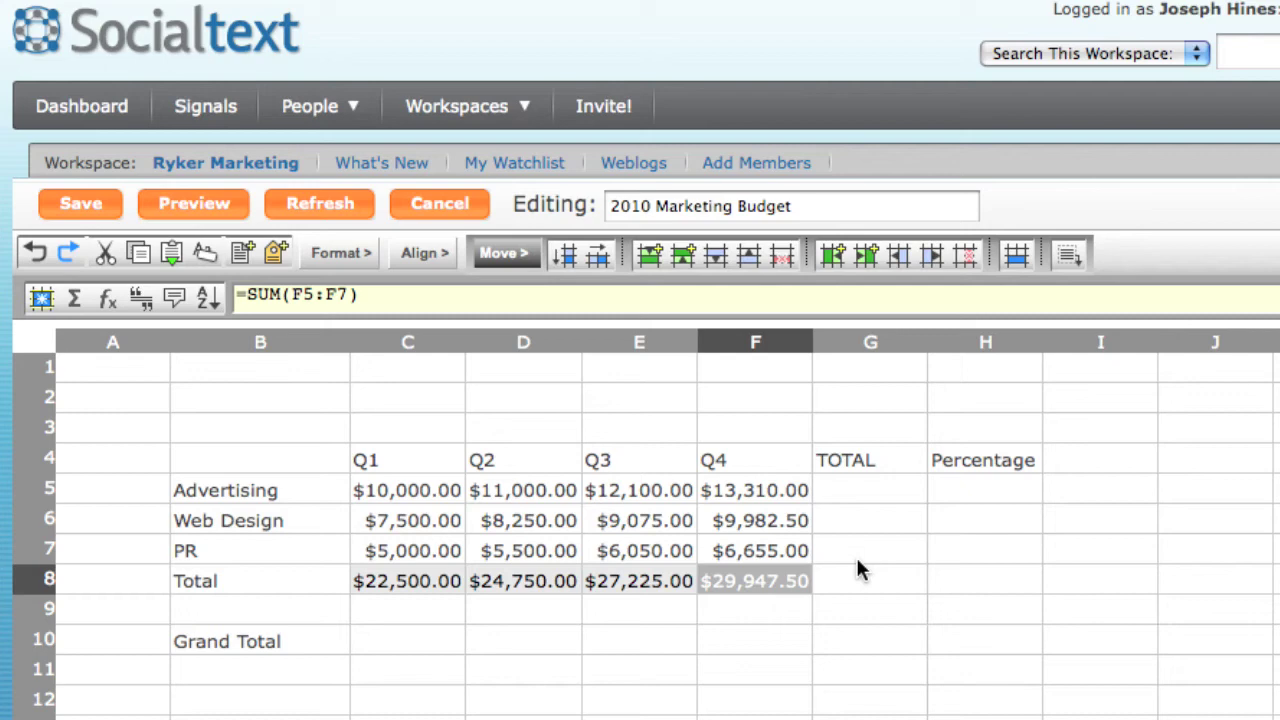
Enter =Sum(C5:F5 in the Advertising row's TOTAL cell G5, pointing to the four quarterly amounts for the range.
{"action": "left_click", "coordinate": [864, 488]}
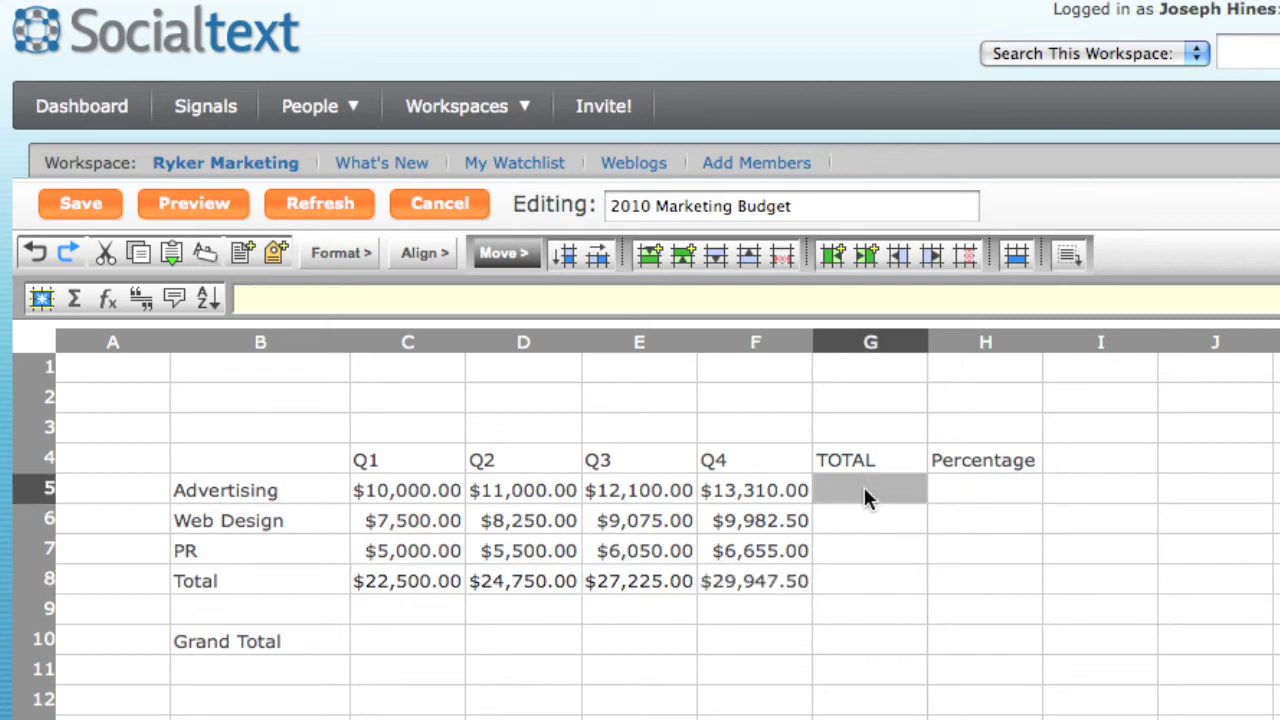
{"action": "type", "text": "=Sum"}
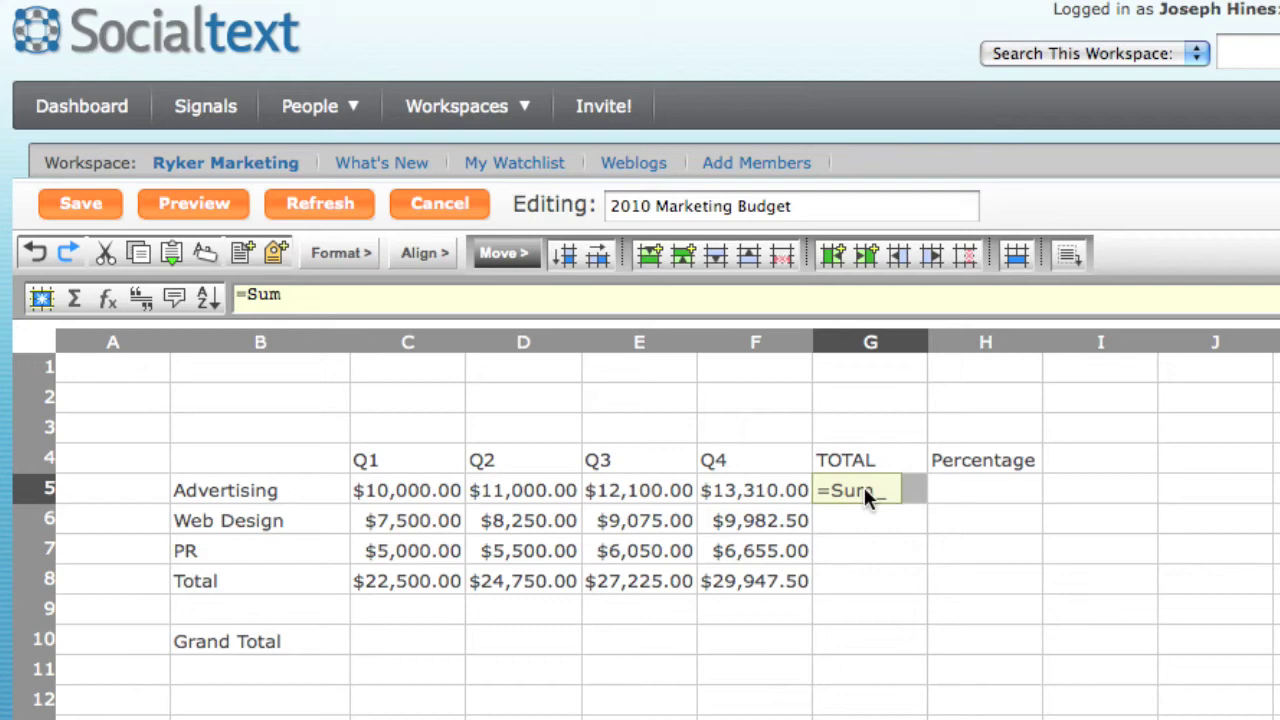
{"action": "type", "text": "("}
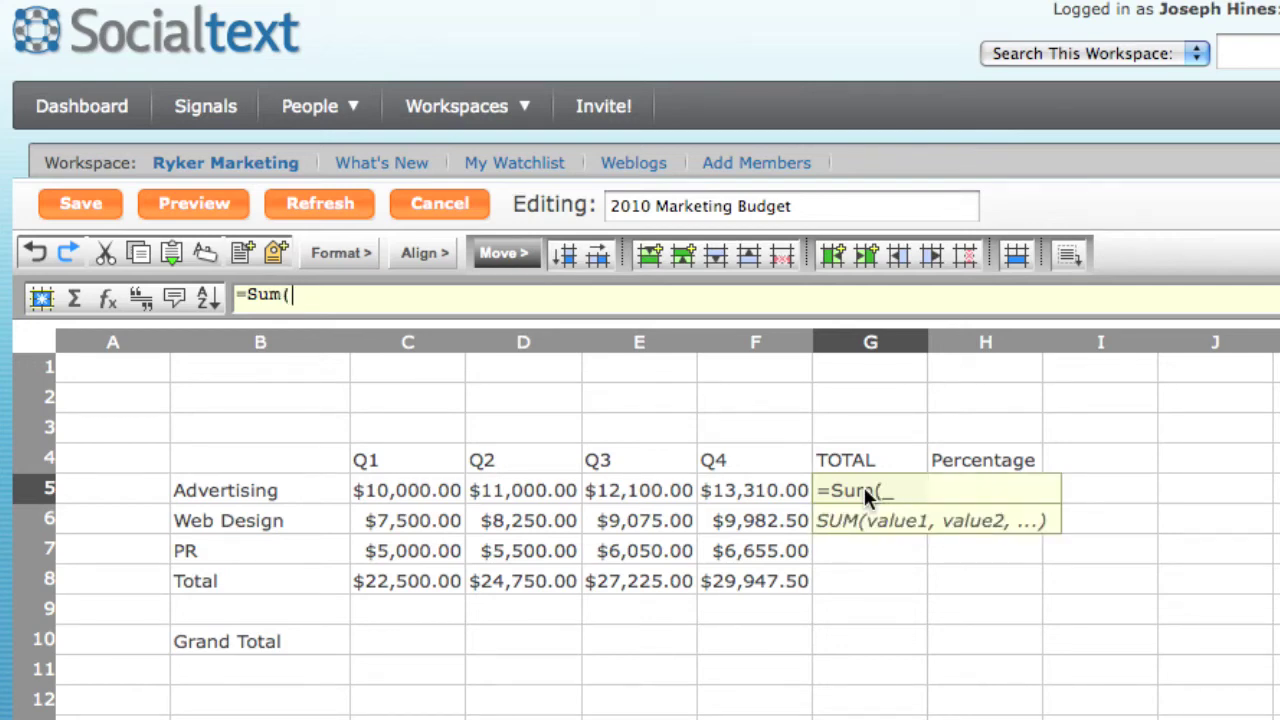
{"action": "key", "text": "Left"}
{"action": "key", "text": "shift+Left"}
{"action": "key", "text": "shift+Left"}
{"action": "key", "text": "shift+Left"}
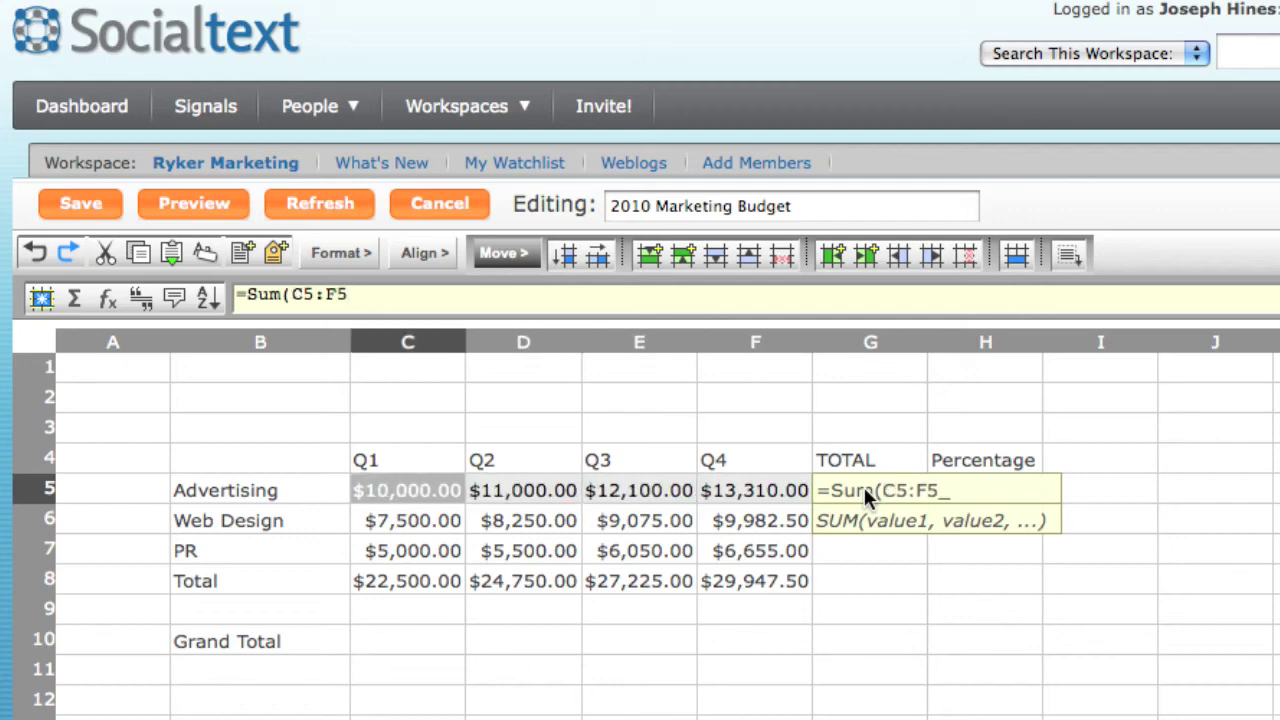
{"action": "key", "text": "Return"}
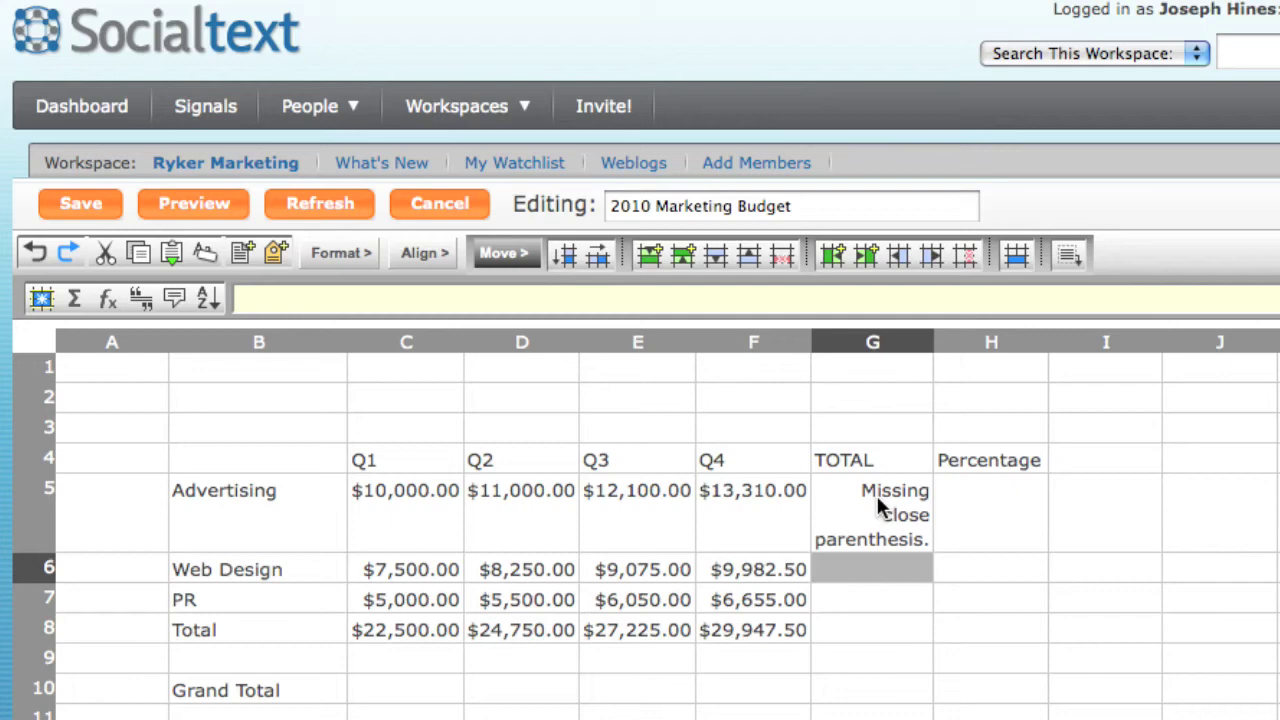
Complete the G5 formula as =Sum(C5:F5) and fill it down the TOTAL column to G7.
{"action": "left_click", "coordinate": [876, 493]}
{"action": "left_click", "coordinate": [379, 304]}
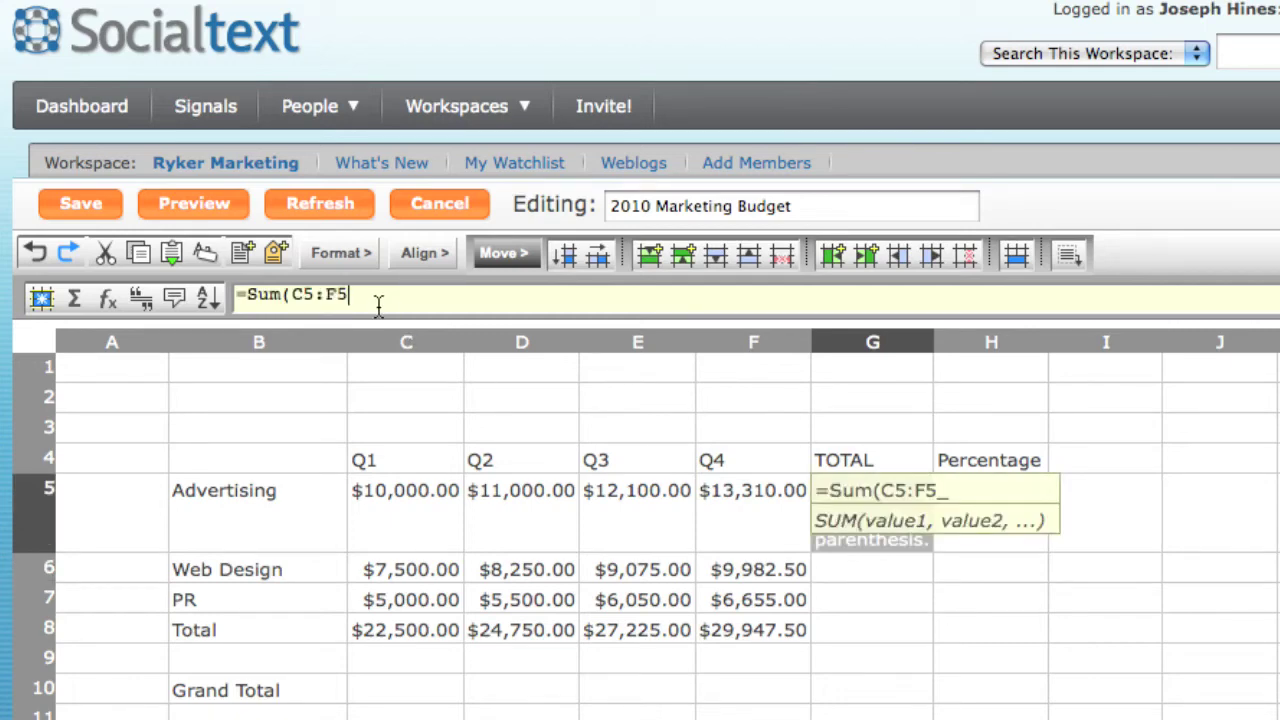
{"action": "type", "text": ")"}
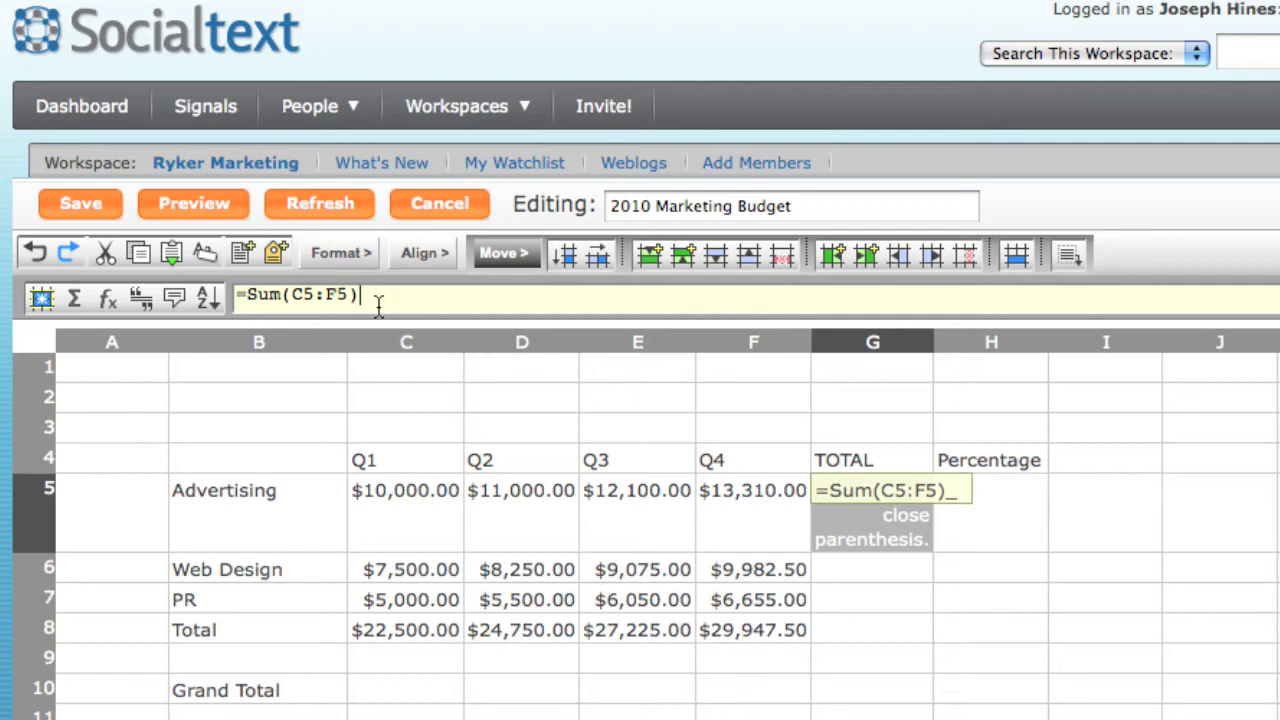
{"action": "key", "text": "Return"}
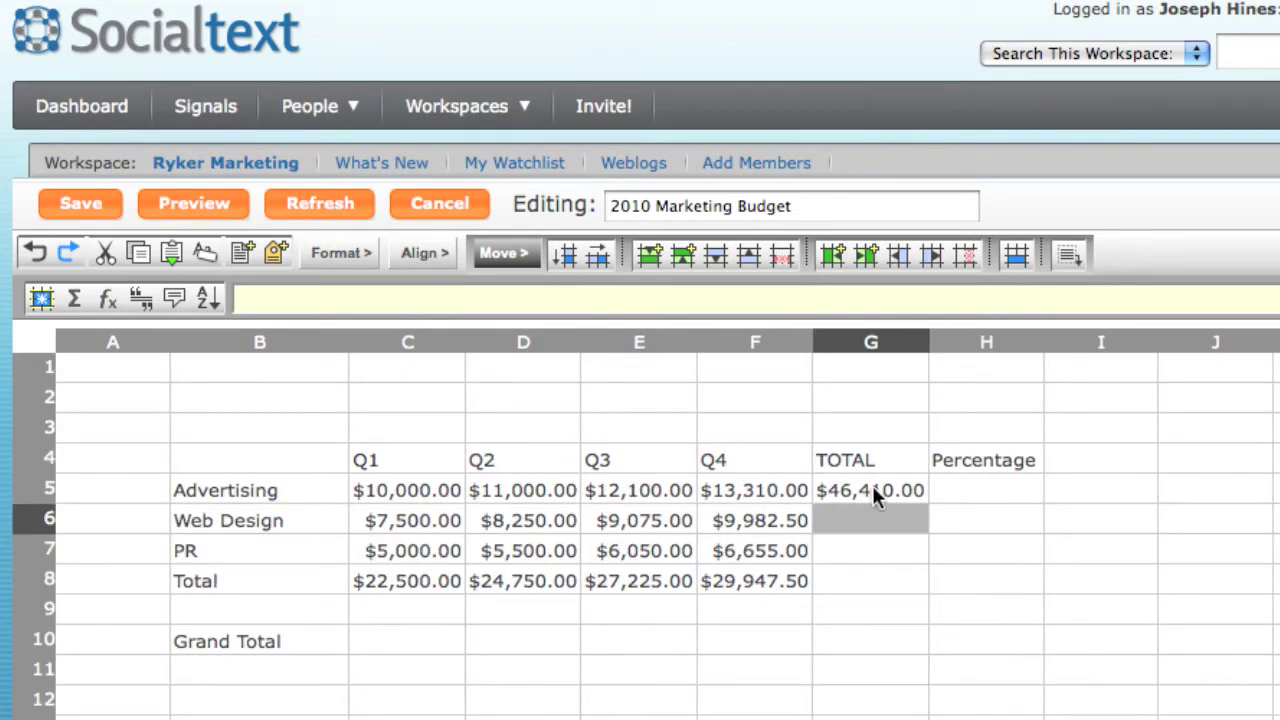
{"action": "left_click_drag", "start_coordinate": [872, 488], "coordinate": [871, 558]}
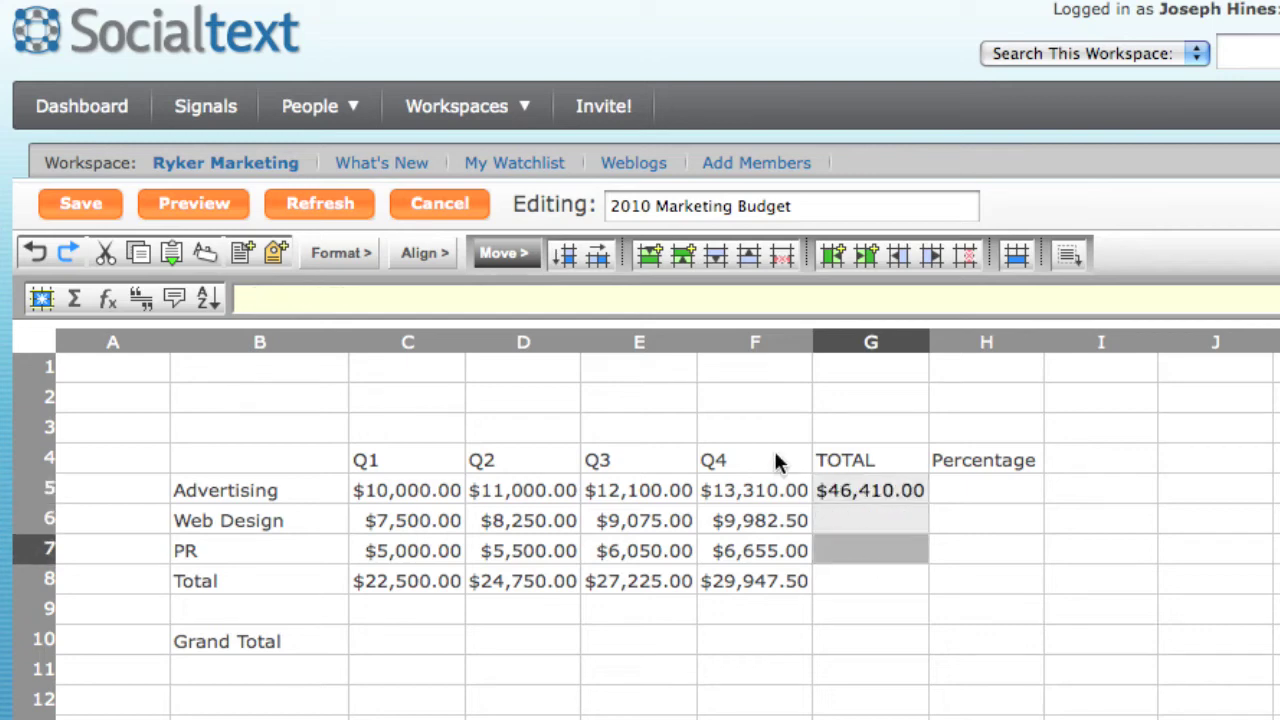
{"action": "left_click", "coordinate": [565, 258]}
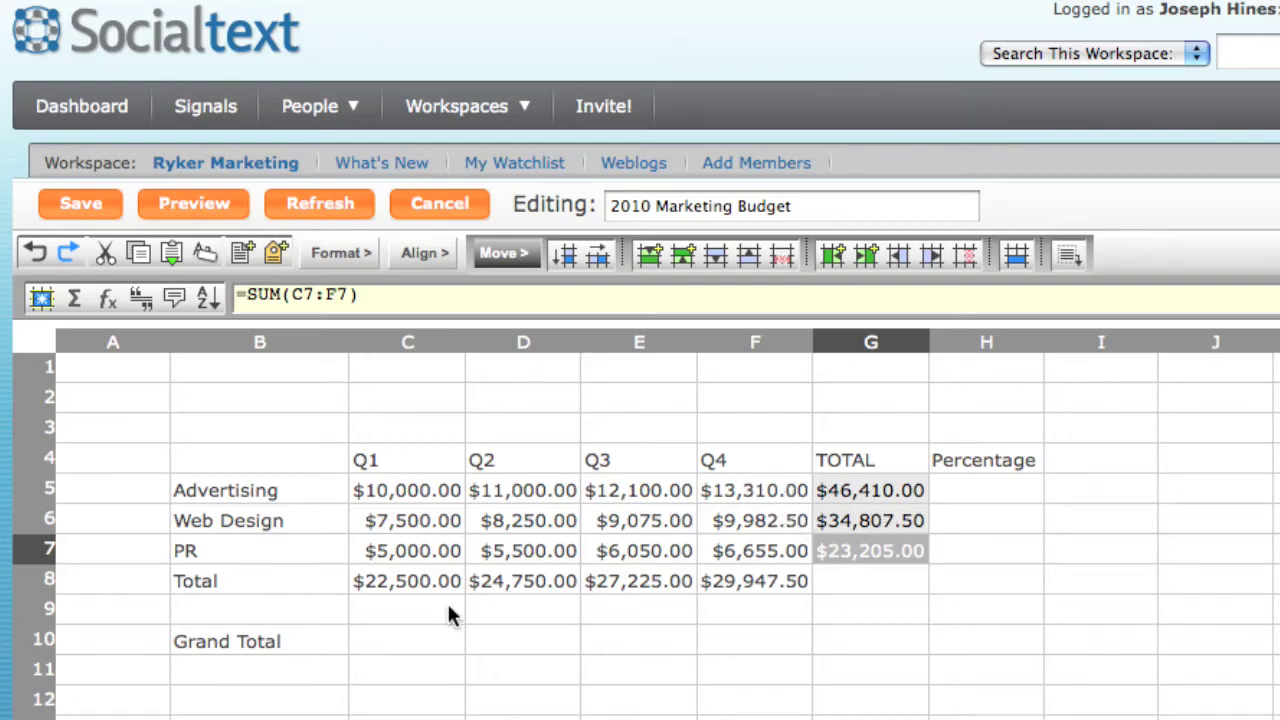
Enter =Sum(C8:F8) in Grand Total cell C10, pointing to the quarterly totals for the range.
{"action": "left_click", "coordinate": [396, 639]}
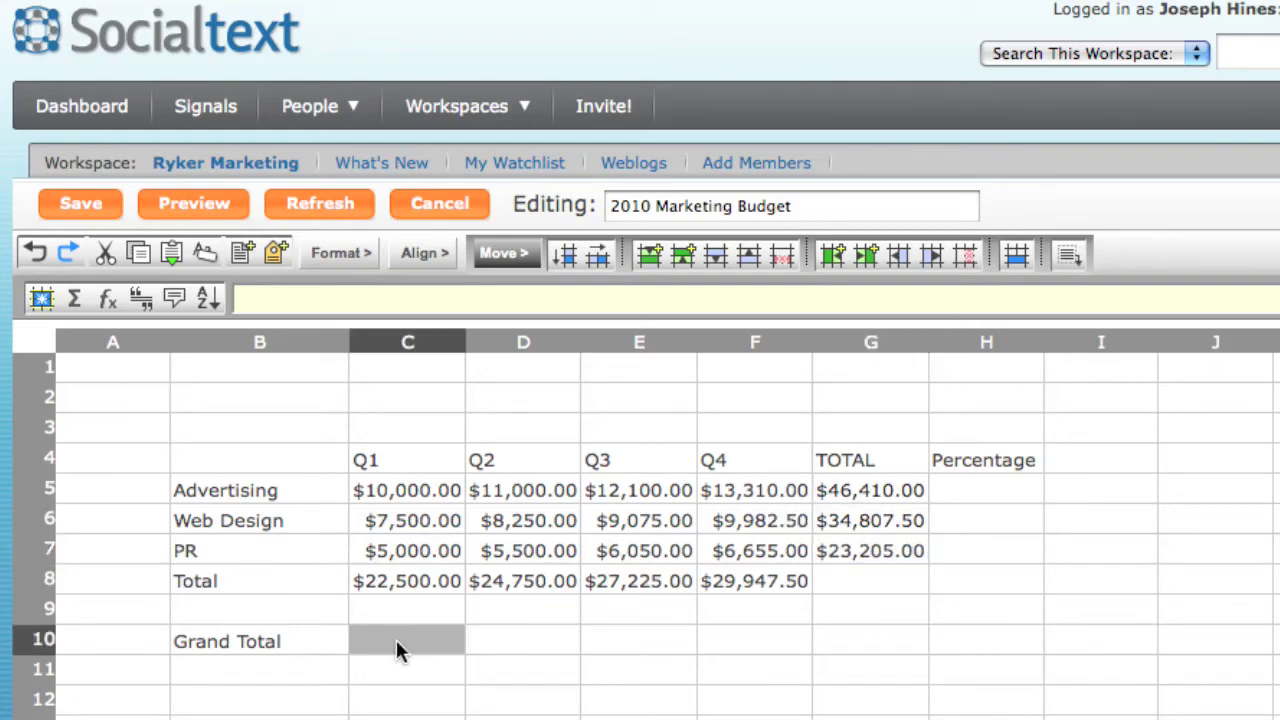
{"action": "type", "text": "="}
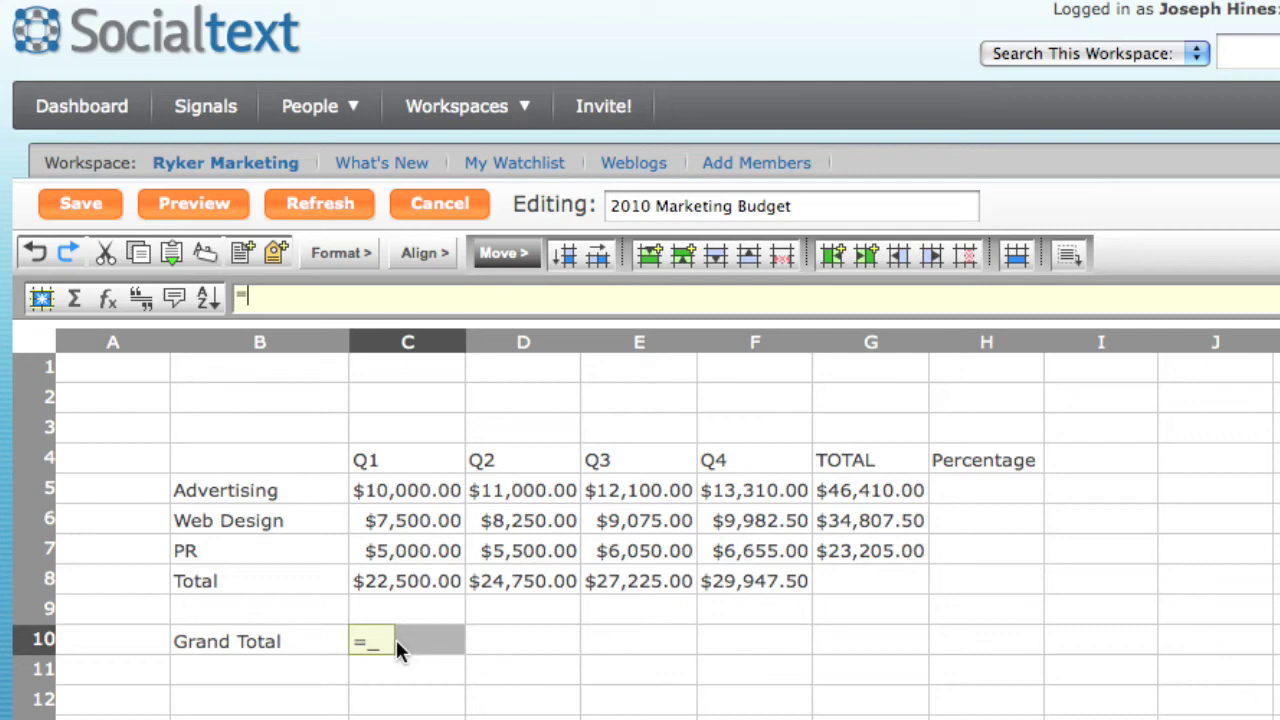
{"action": "type", "text": "Sum("}
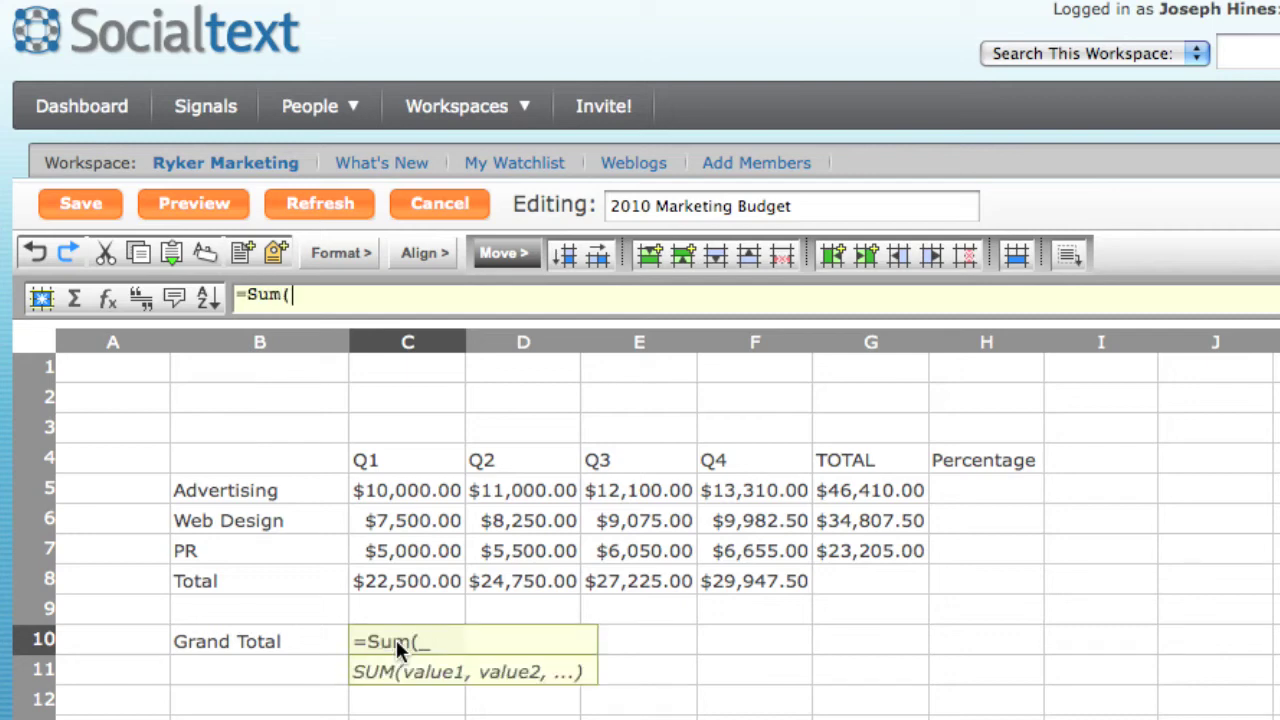
{"action": "left_click_drag", "start_coordinate": [411, 590], "coordinate": [728, 572]}
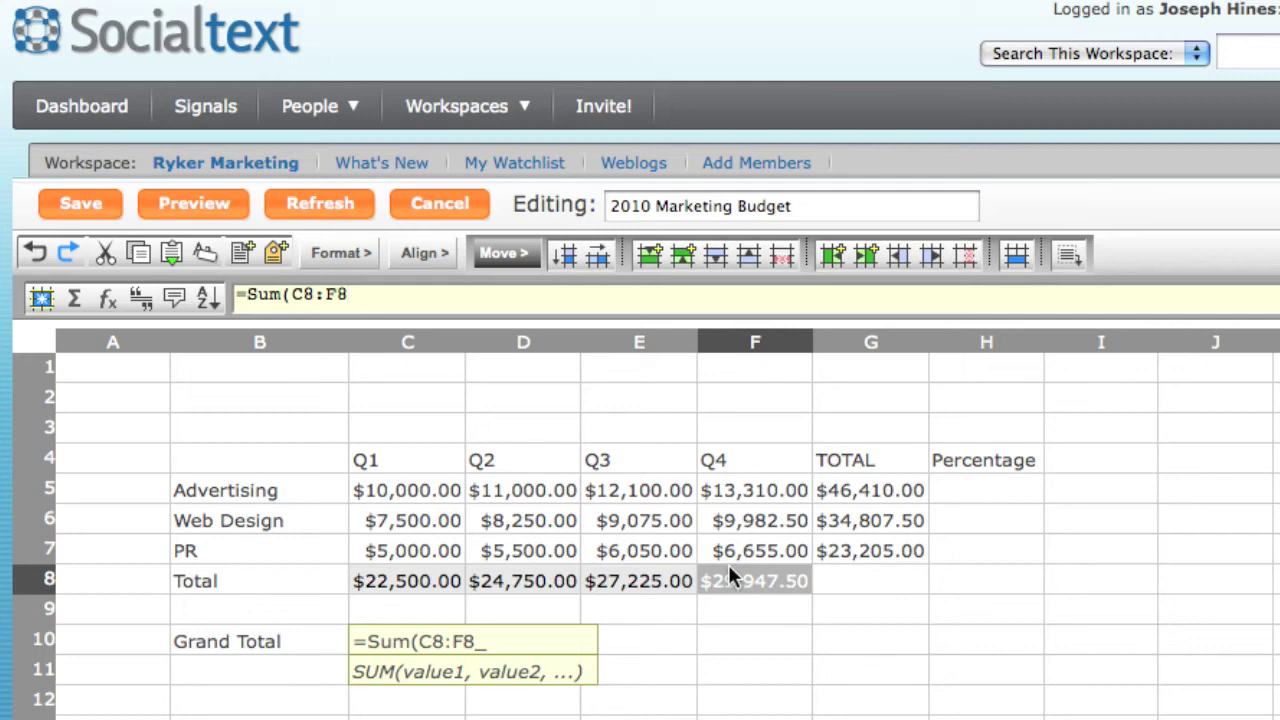
{"action": "type", "text": ")"}
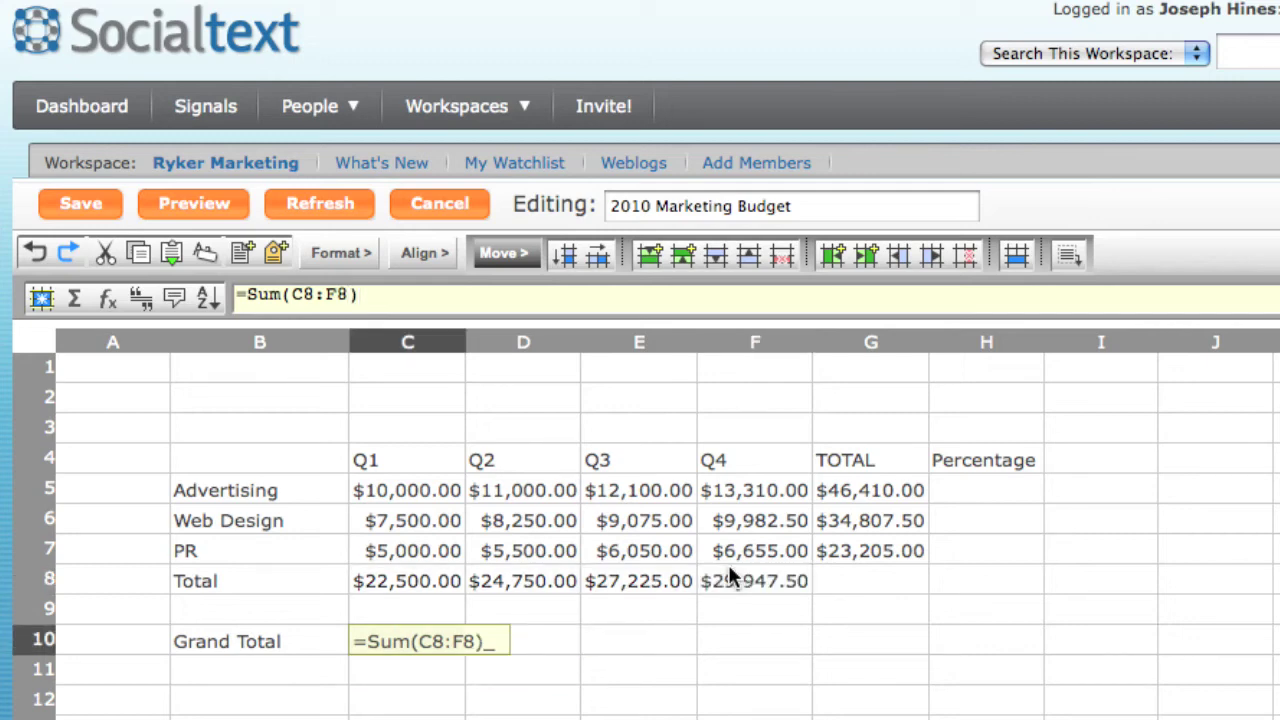
{"action": "key", "text": "Return"}
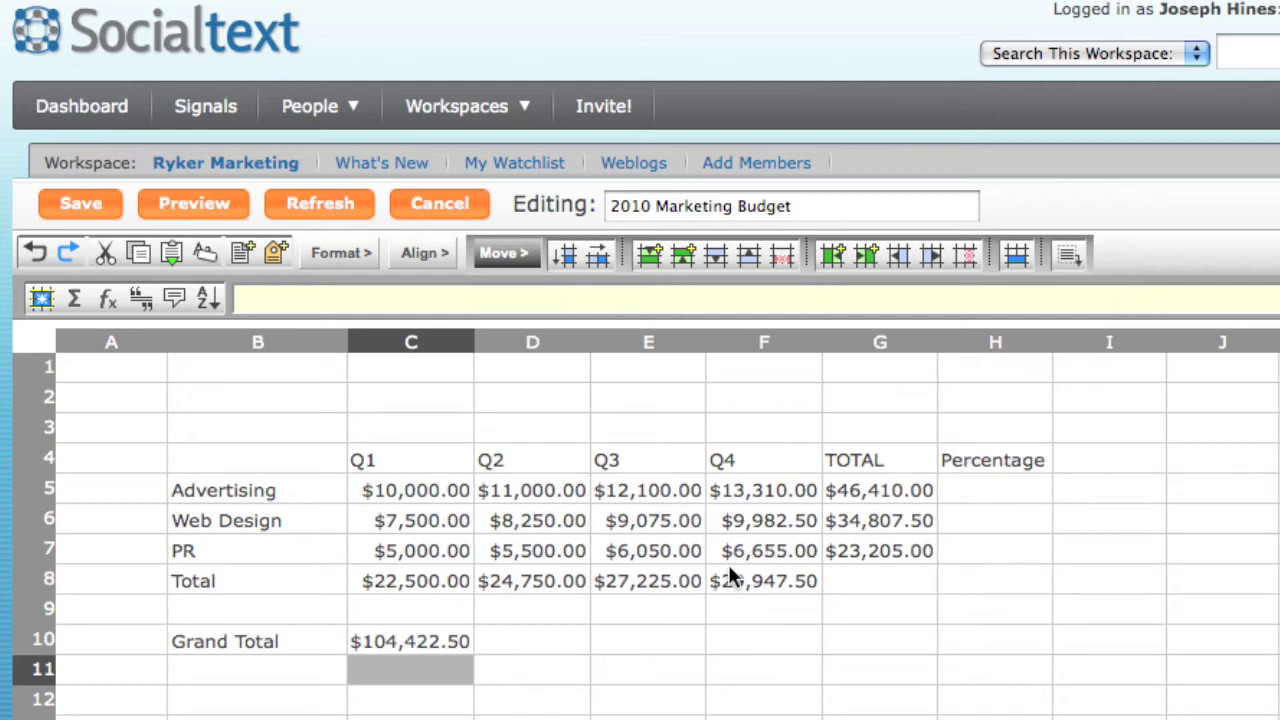
Define a named range GrandTotal for cell C10 with the description "total for all items for all quarters".
{"action": "key", "text": "Up"}
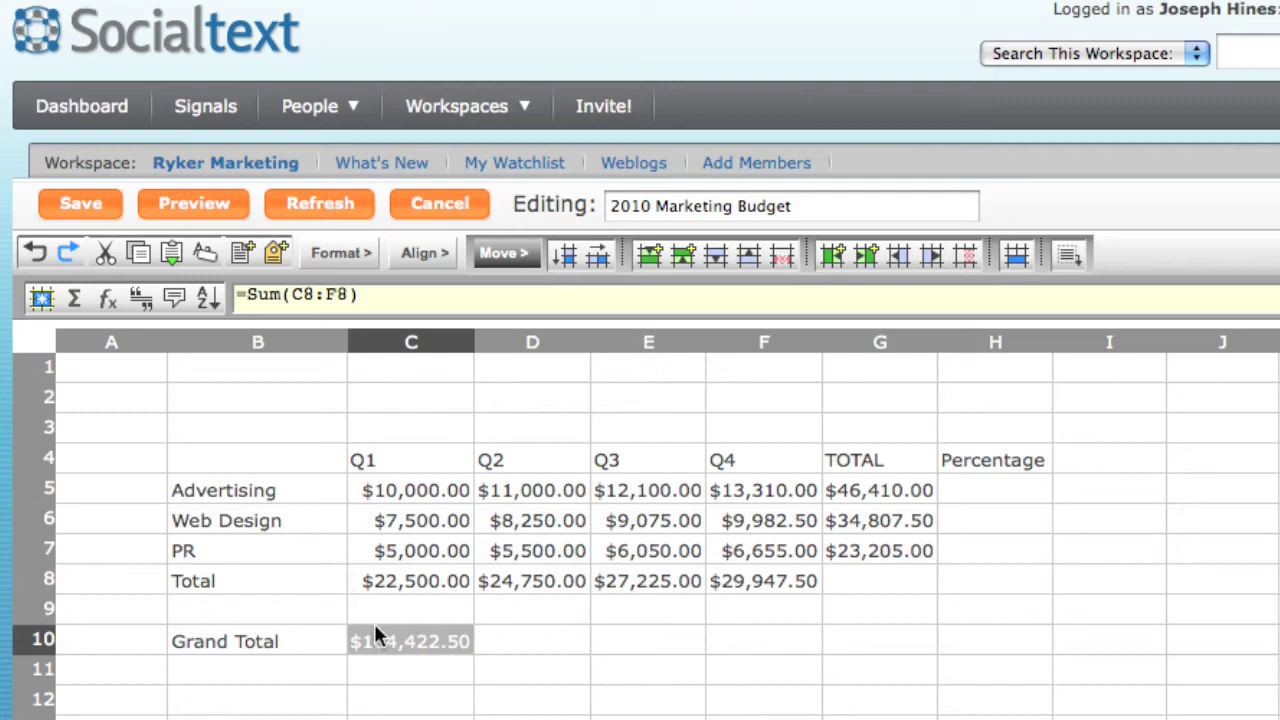
{"action": "left_click", "coordinate": [143, 298]}
{"action": "left_click", "coordinate": [662, 558]}
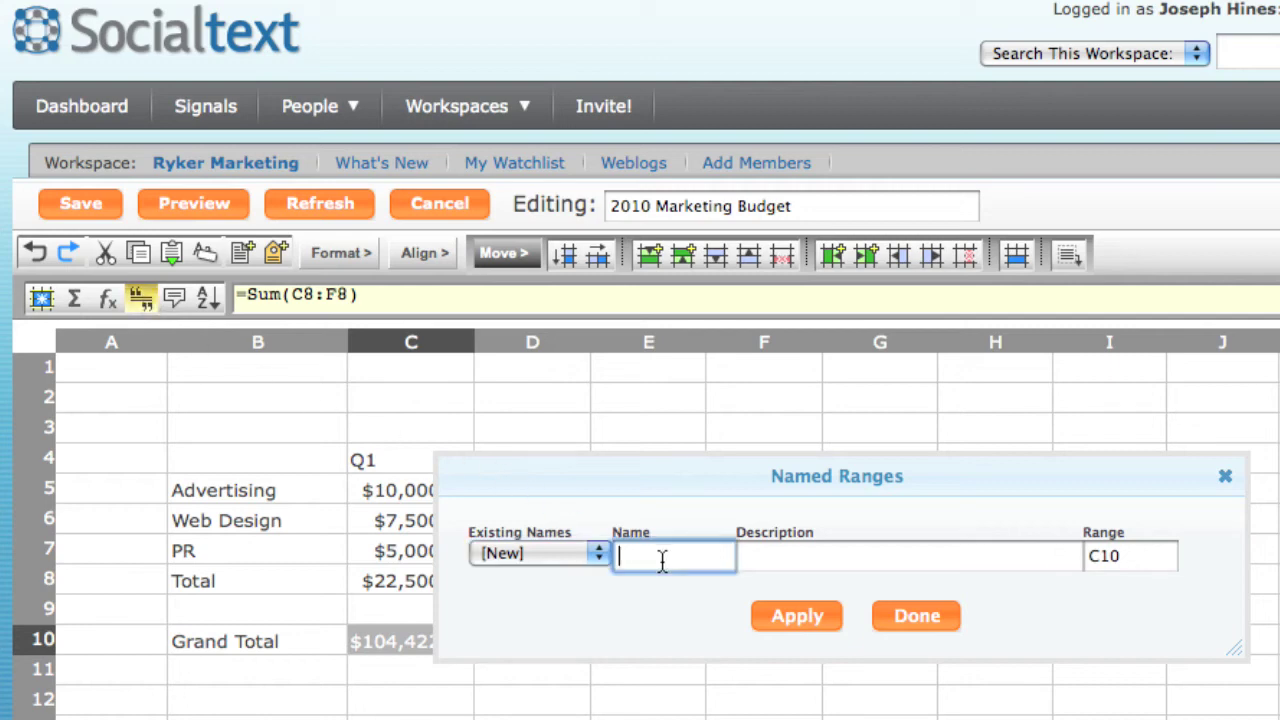
{"action": "type", "text": "GrandTotal"}
{"action": "key", "text": "Tab"}
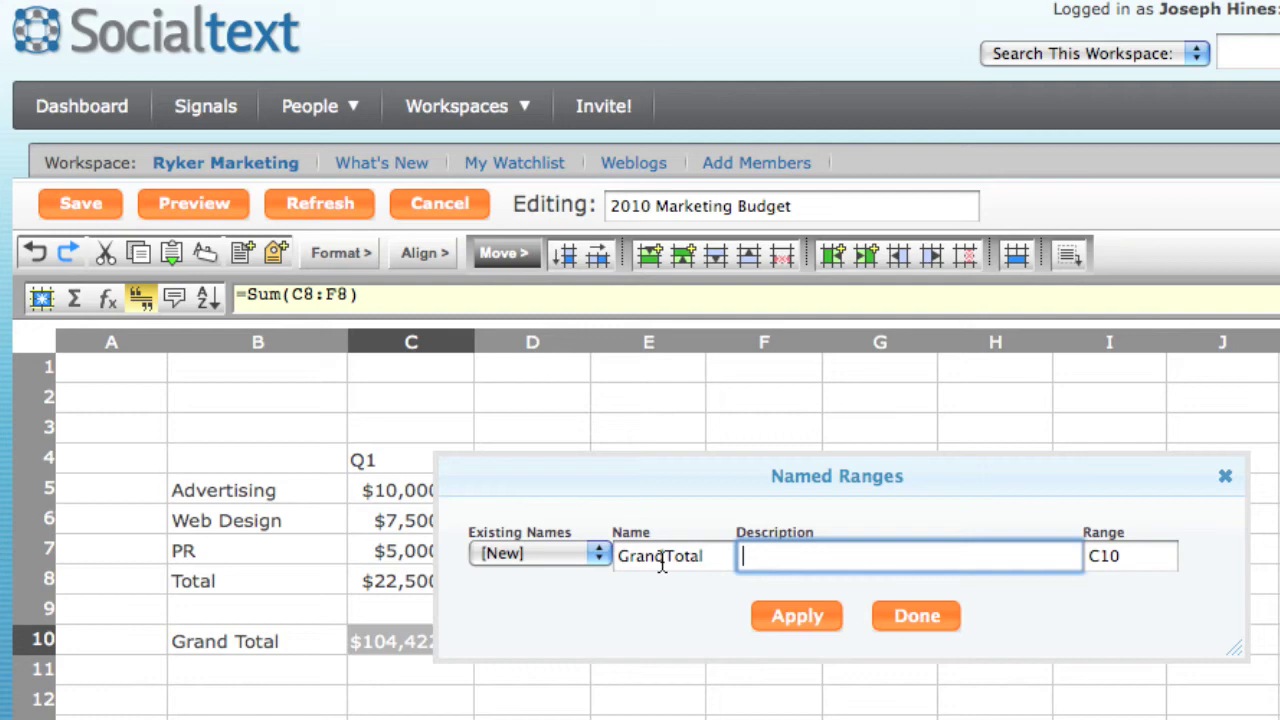
{"action": "type", "text": "total for all item"}
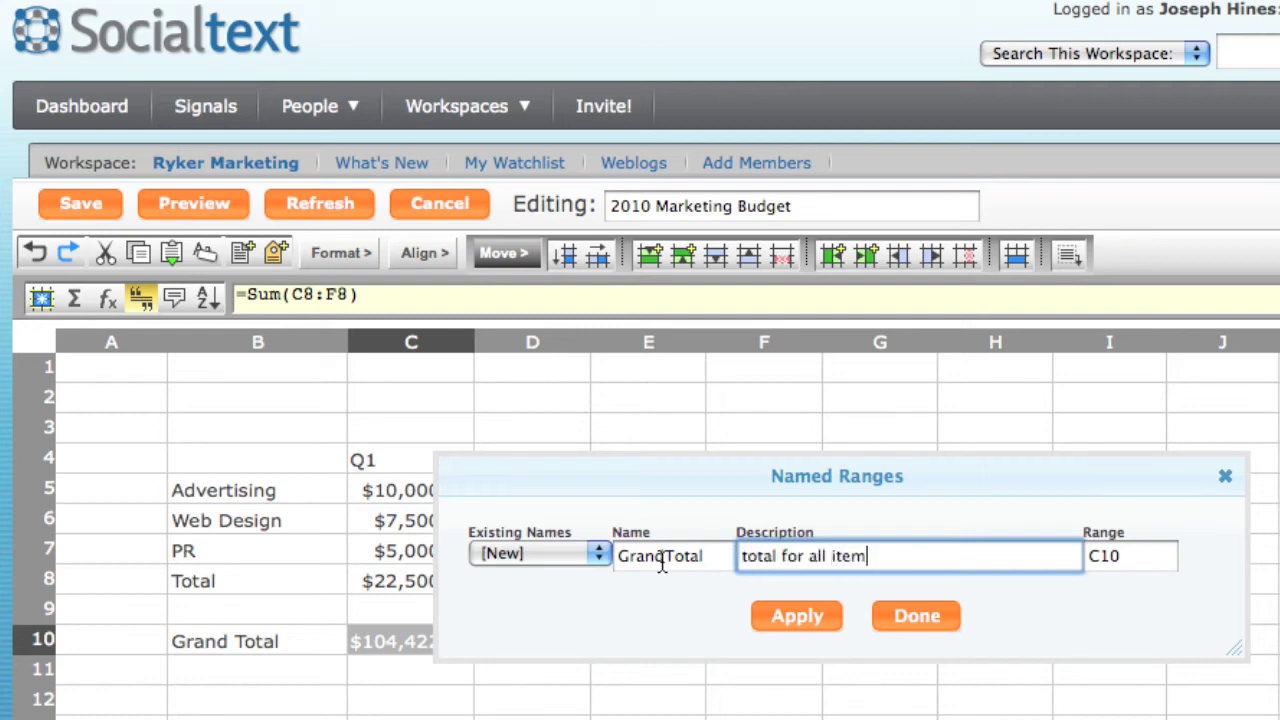
{"action": "type", "text": "s for all quarters"}
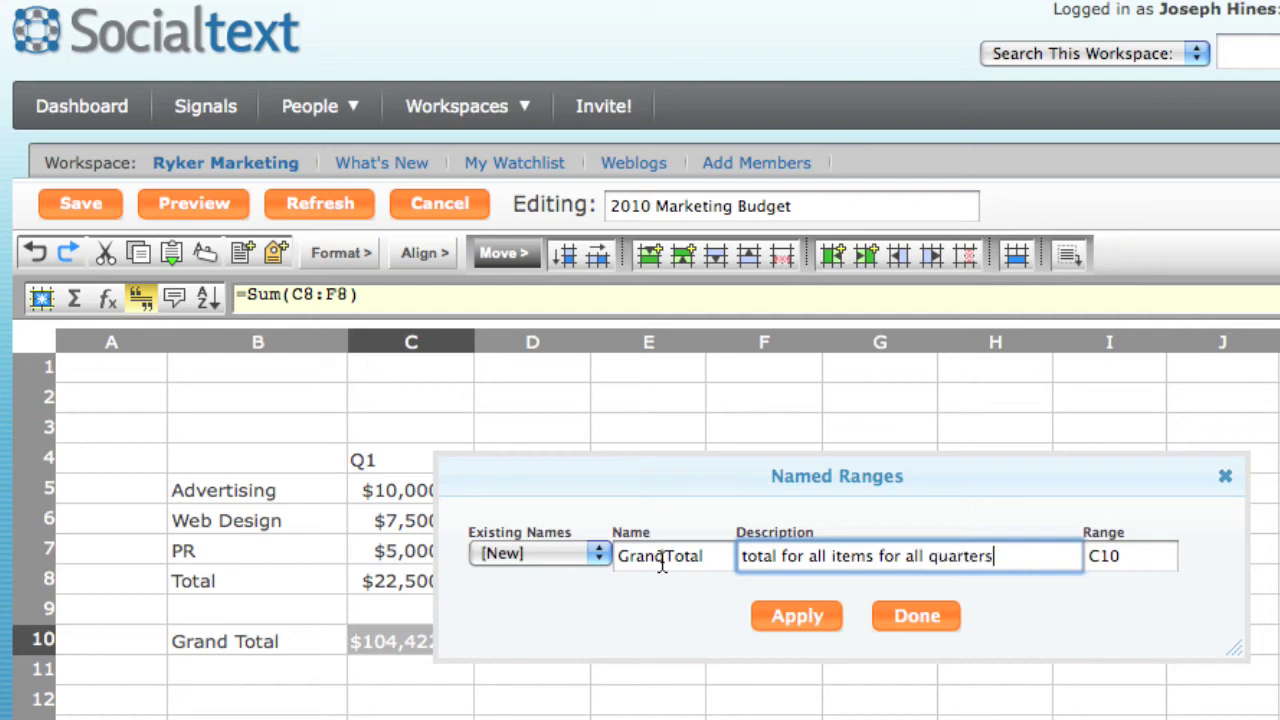
{"action": "left_click", "coordinate": [910, 618]}
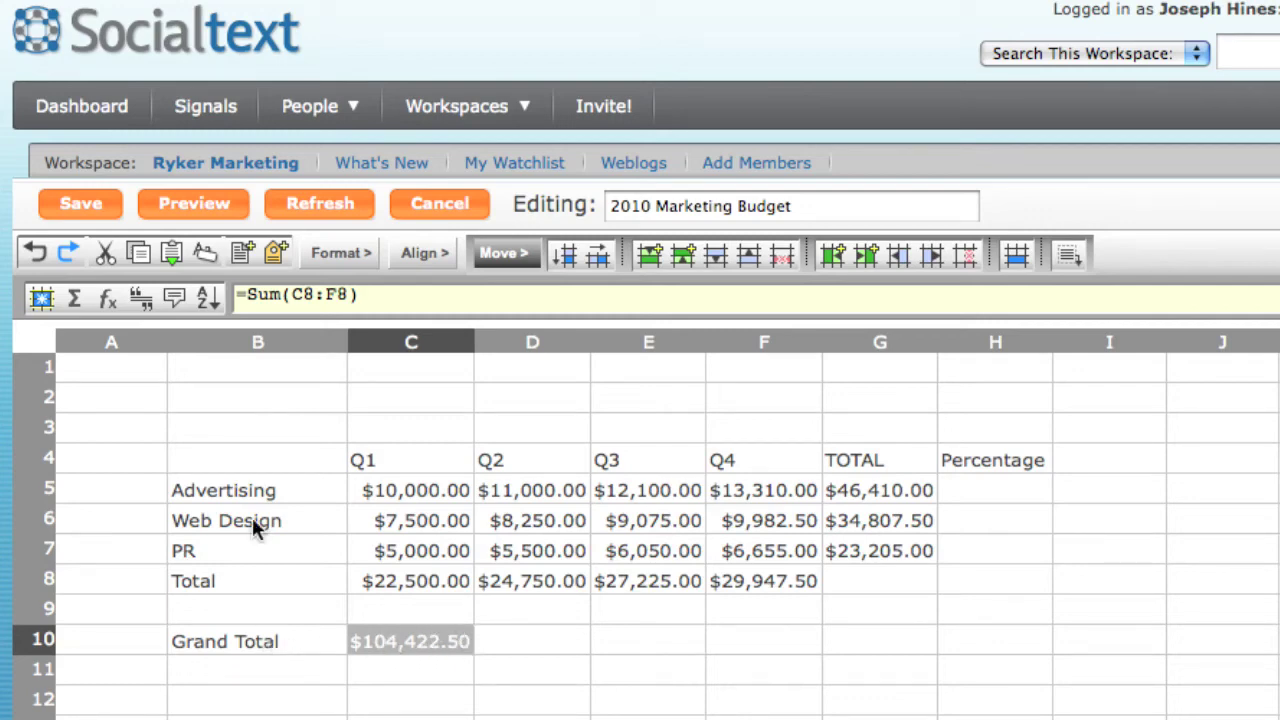
Add the comment "check with team if all conference fees are included" to Grand Total cell C10.
{"action": "left_click", "coordinate": [174, 296]}
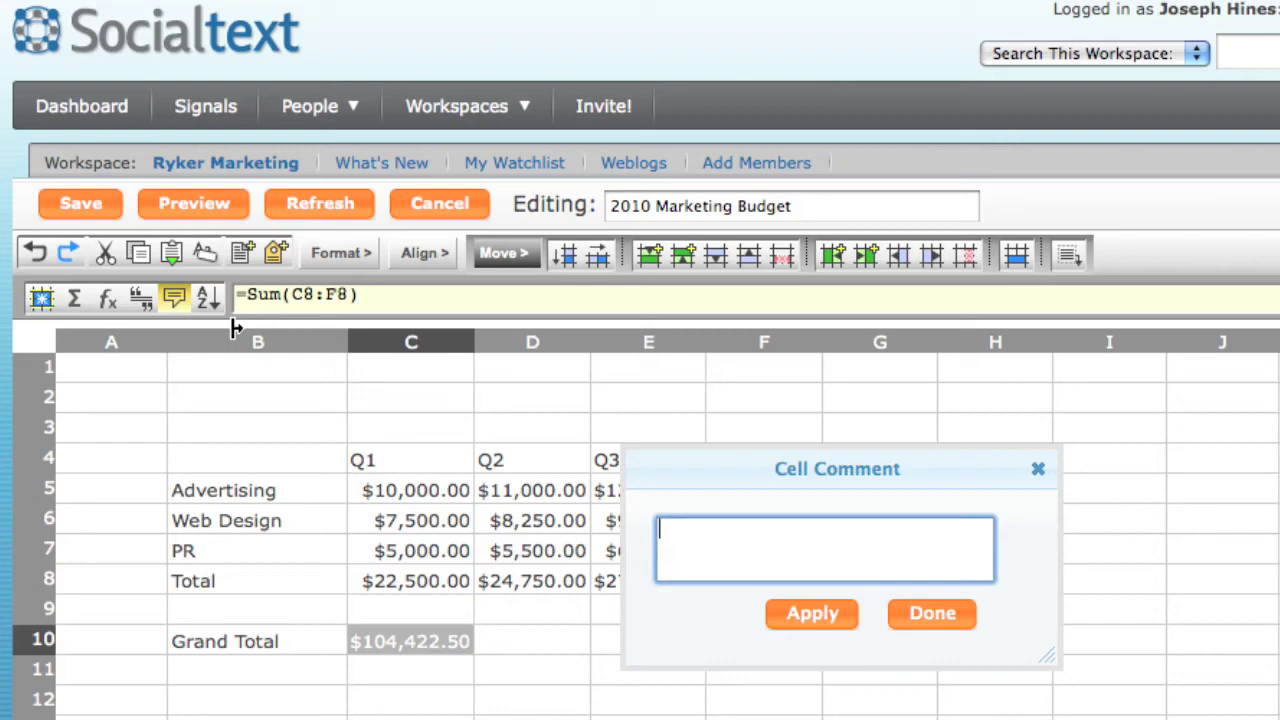
{"action": "type", "text": "check with team "}
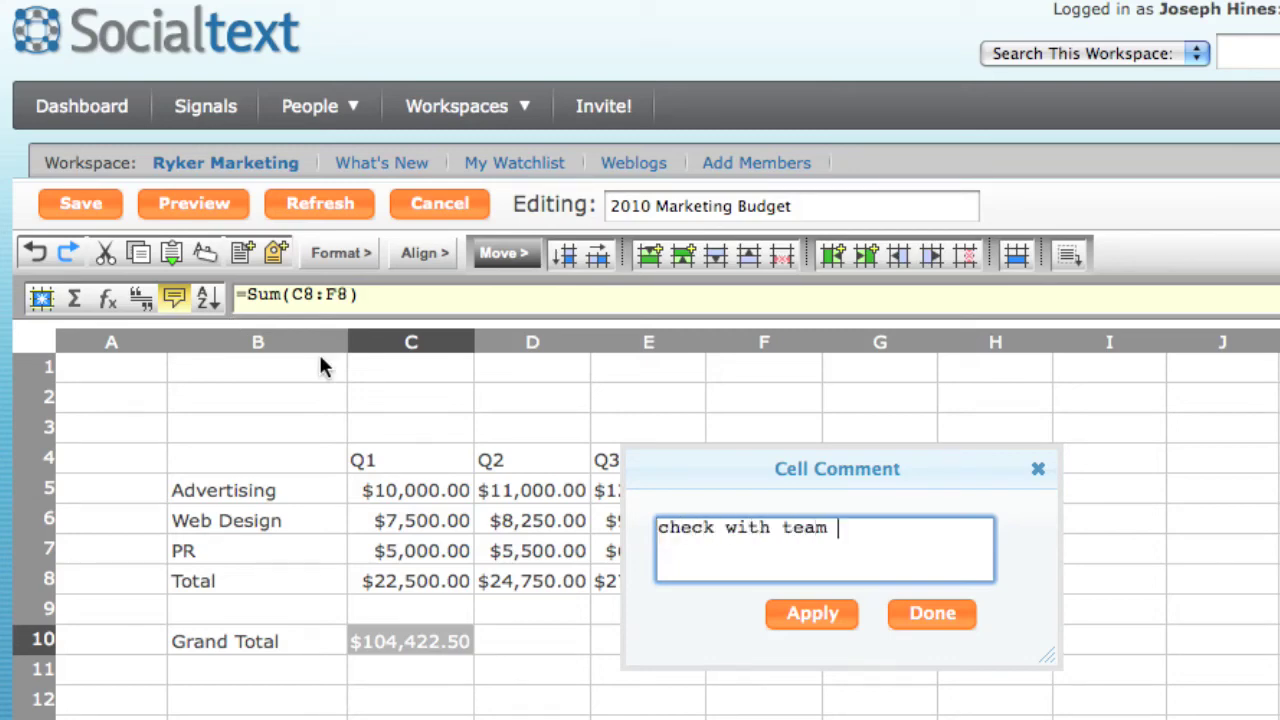
{"action": "type", "text": "if all conference "}
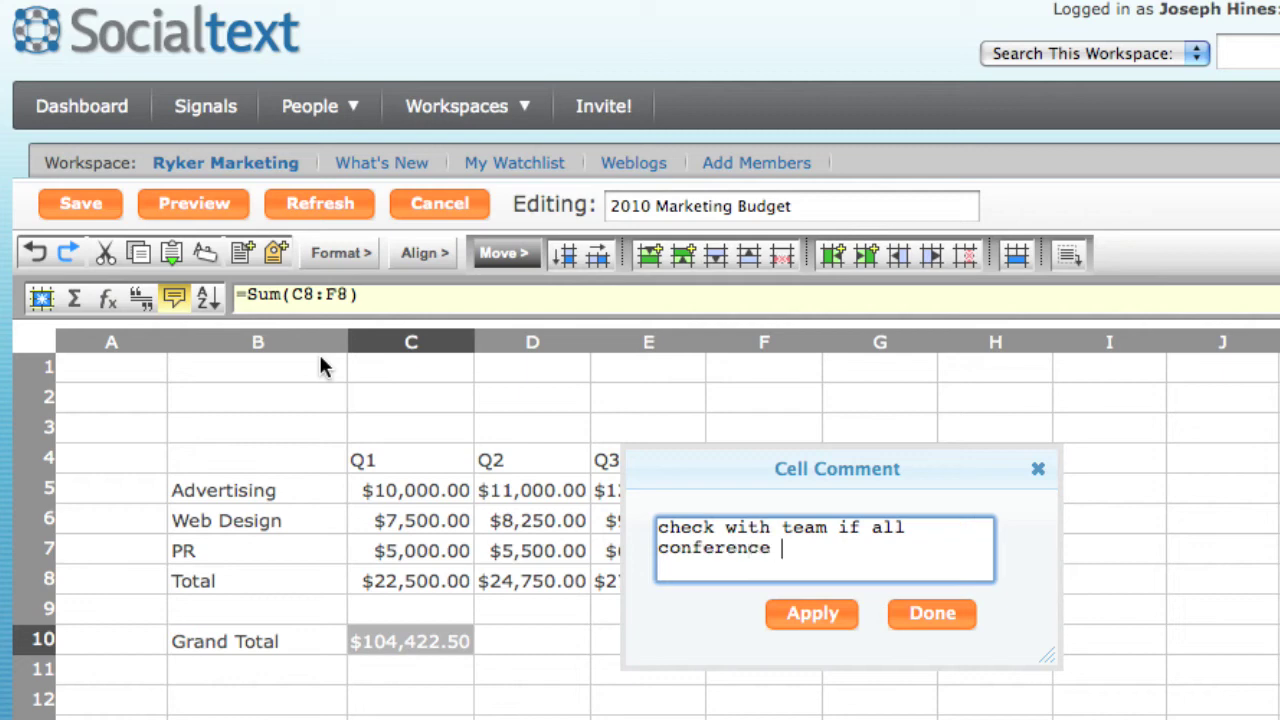
{"action": "type", "text": "fees are included"}
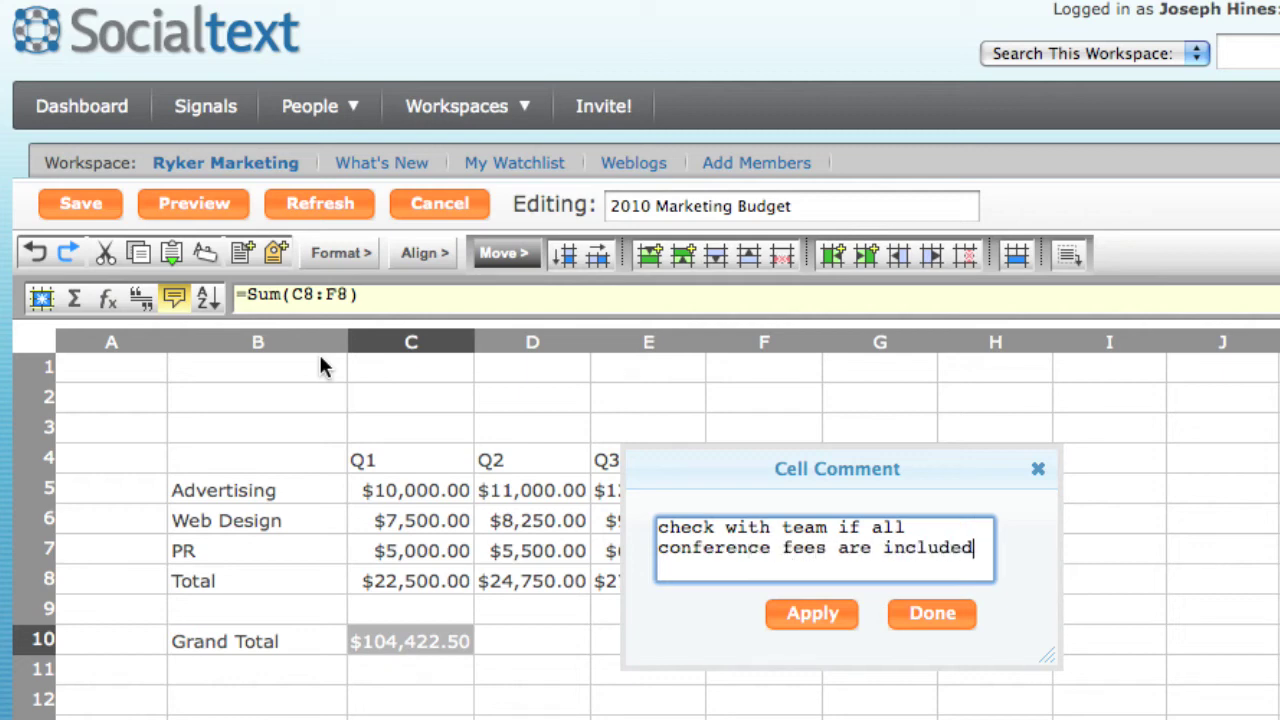
{"action": "left_click", "coordinate": [814, 620]}
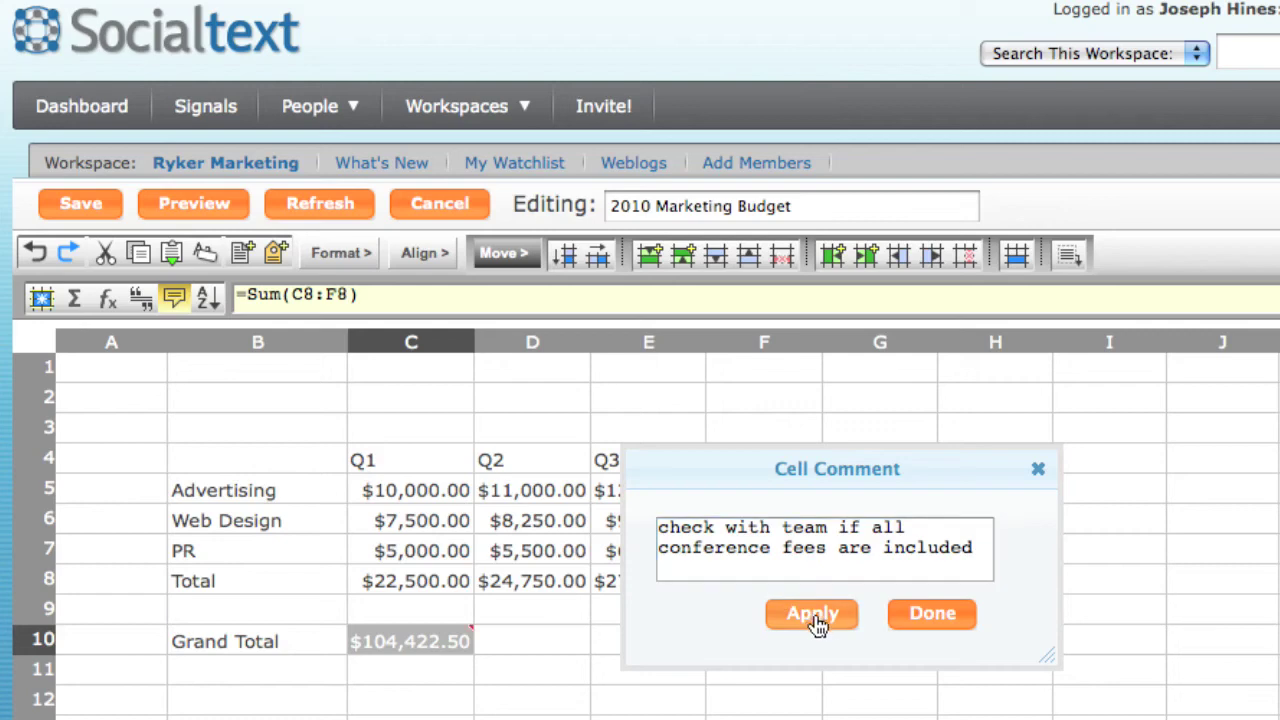
{"action": "left_click", "coordinate": [921, 620]}
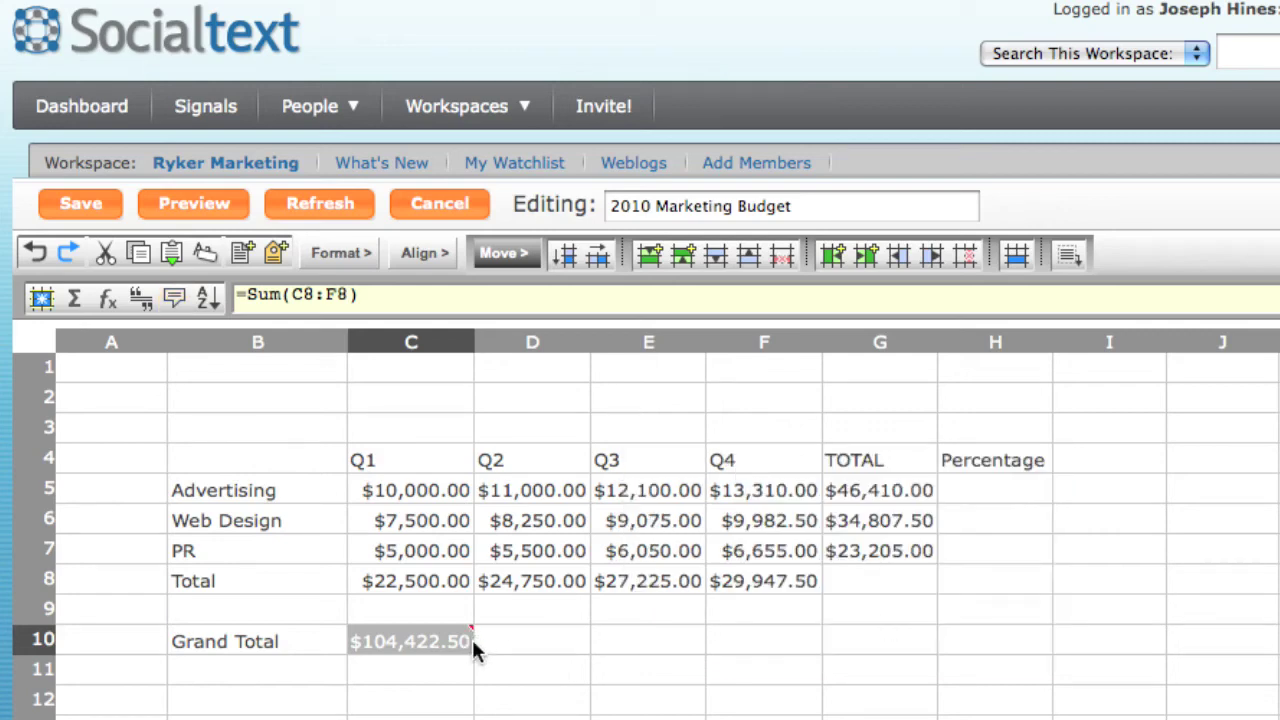
Enter the formula =G5/grandtotal in Percentage cell H5, pointing to the Advertising total for the numerator.
{"action": "left_click", "coordinate": [492, 695]}
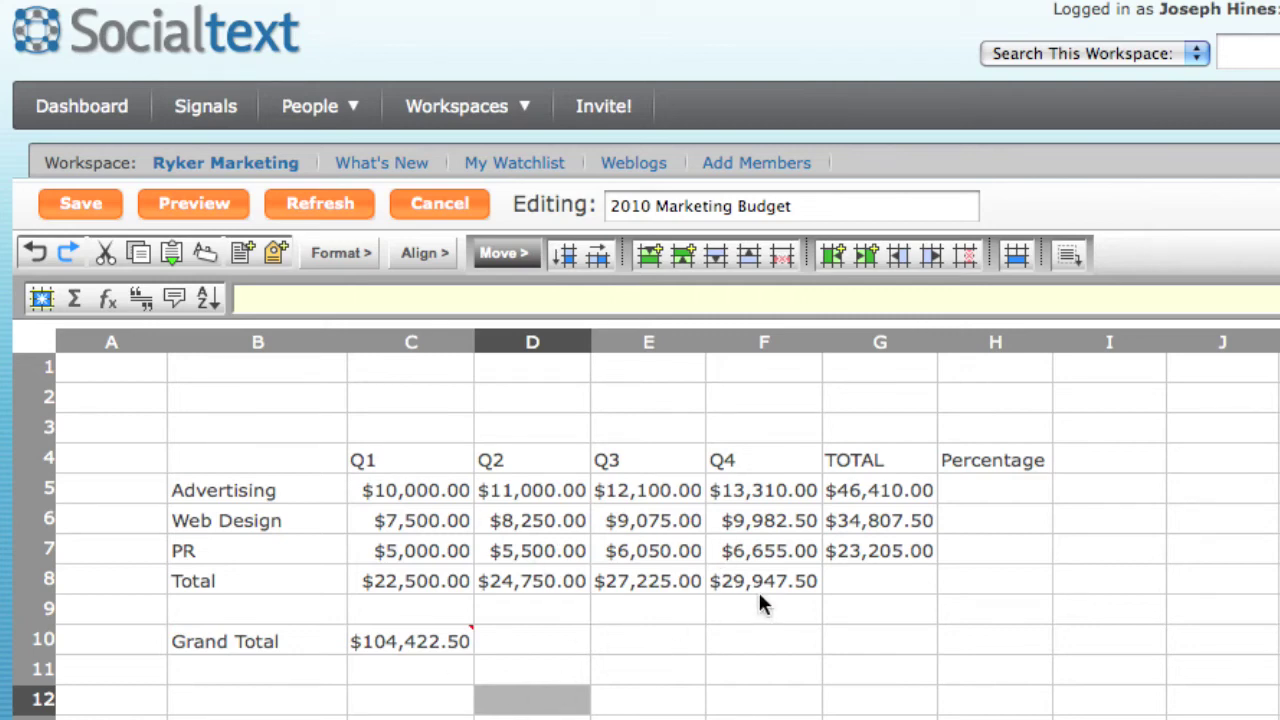
{"action": "left_click", "coordinate": [978, 498]}
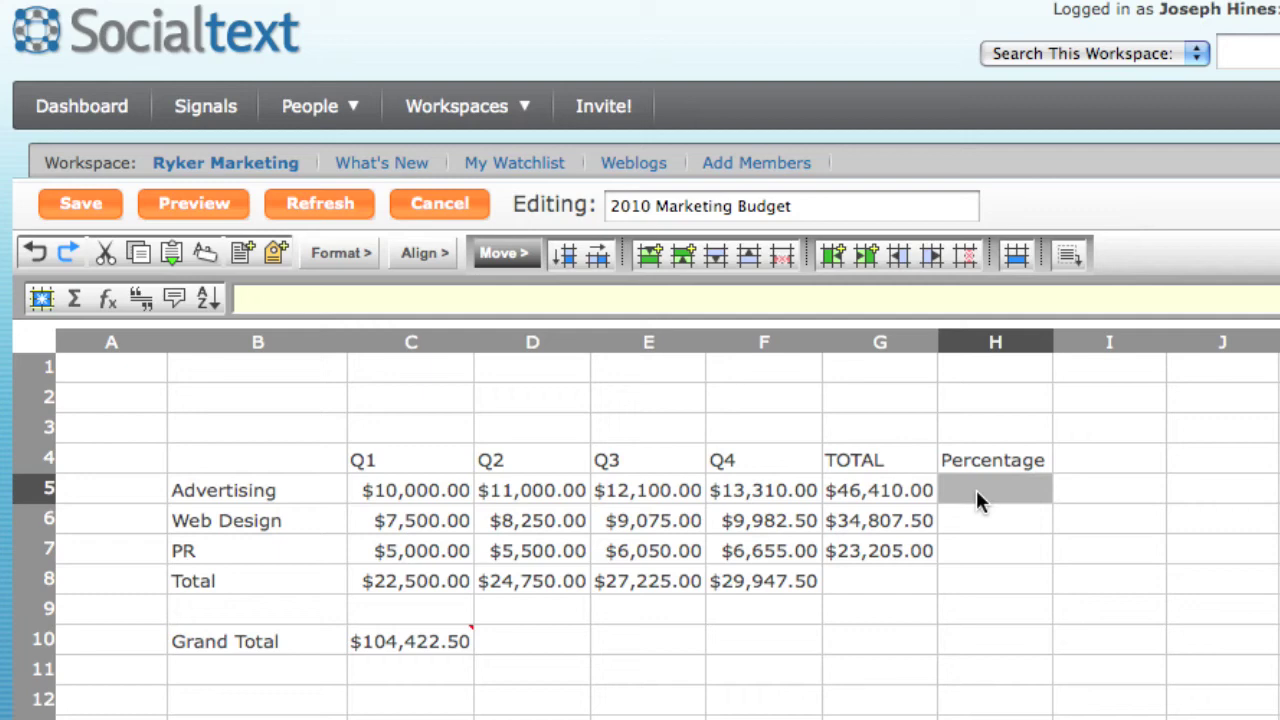
{"action": "type", "text": "="}
{"action": "left_click", "coordinate": [888, 491]}
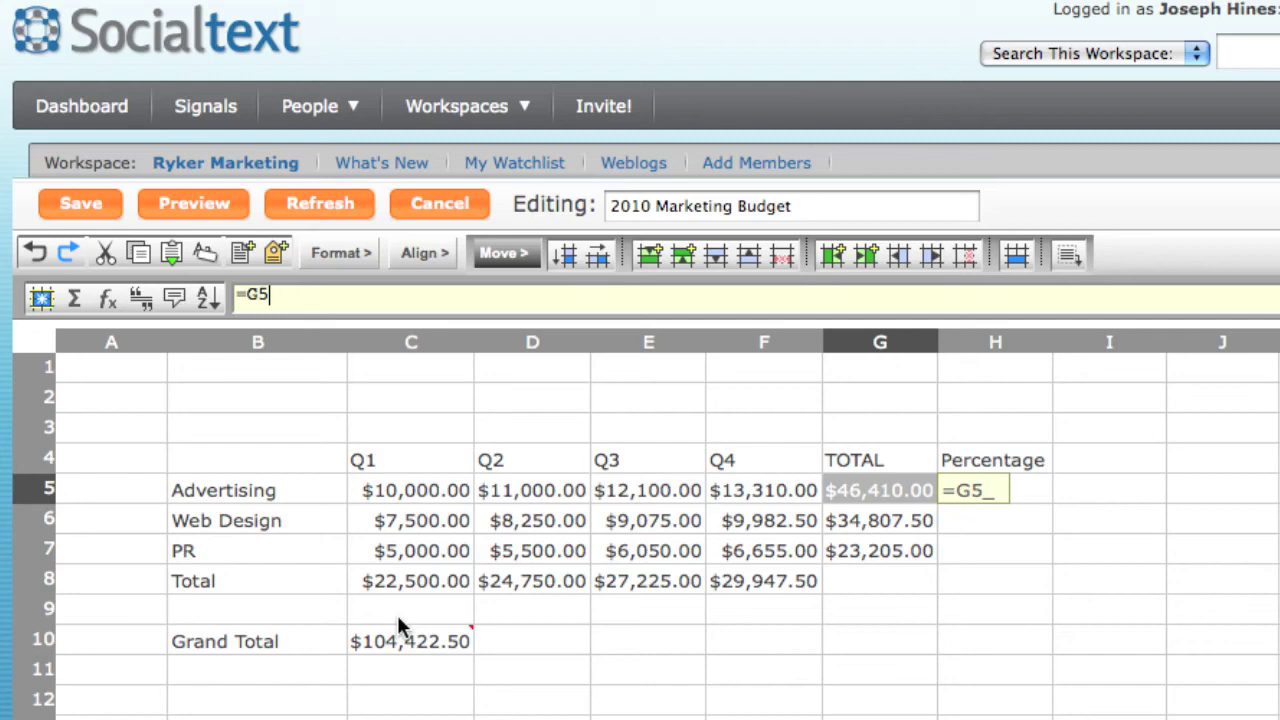
{"action": "type", "text": "/"}
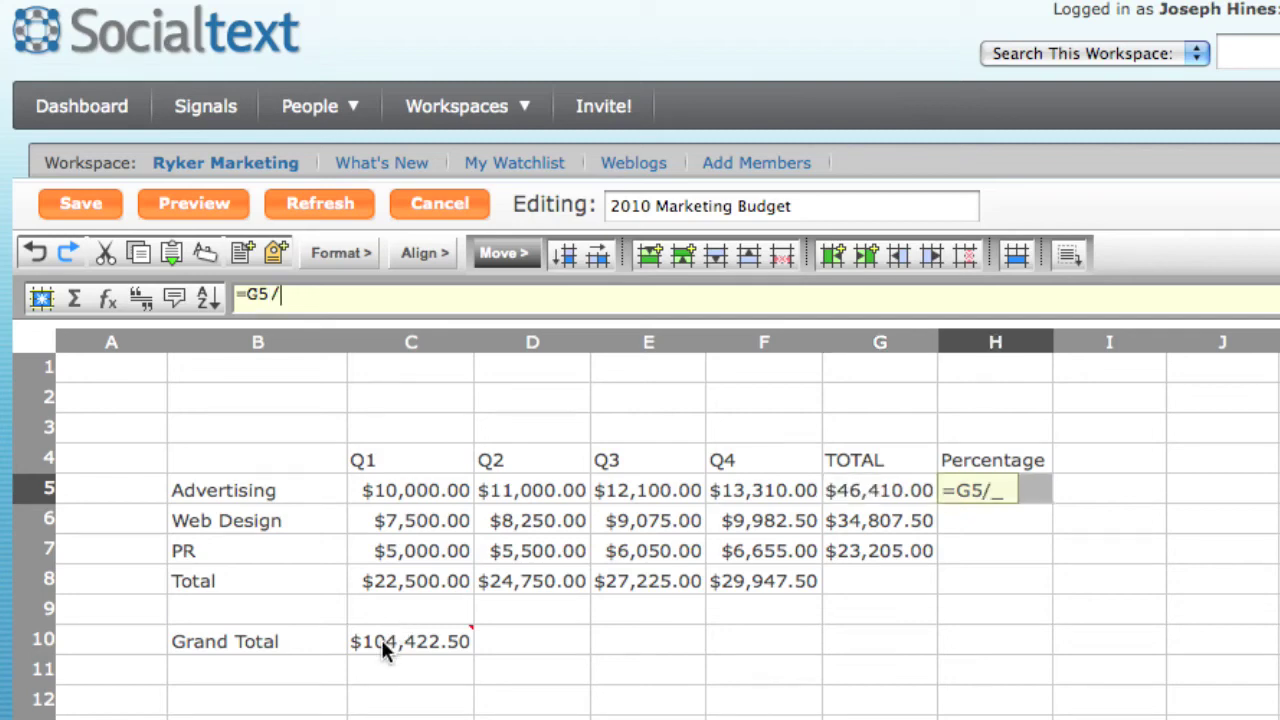
{"action": "type", "text": "grand"}
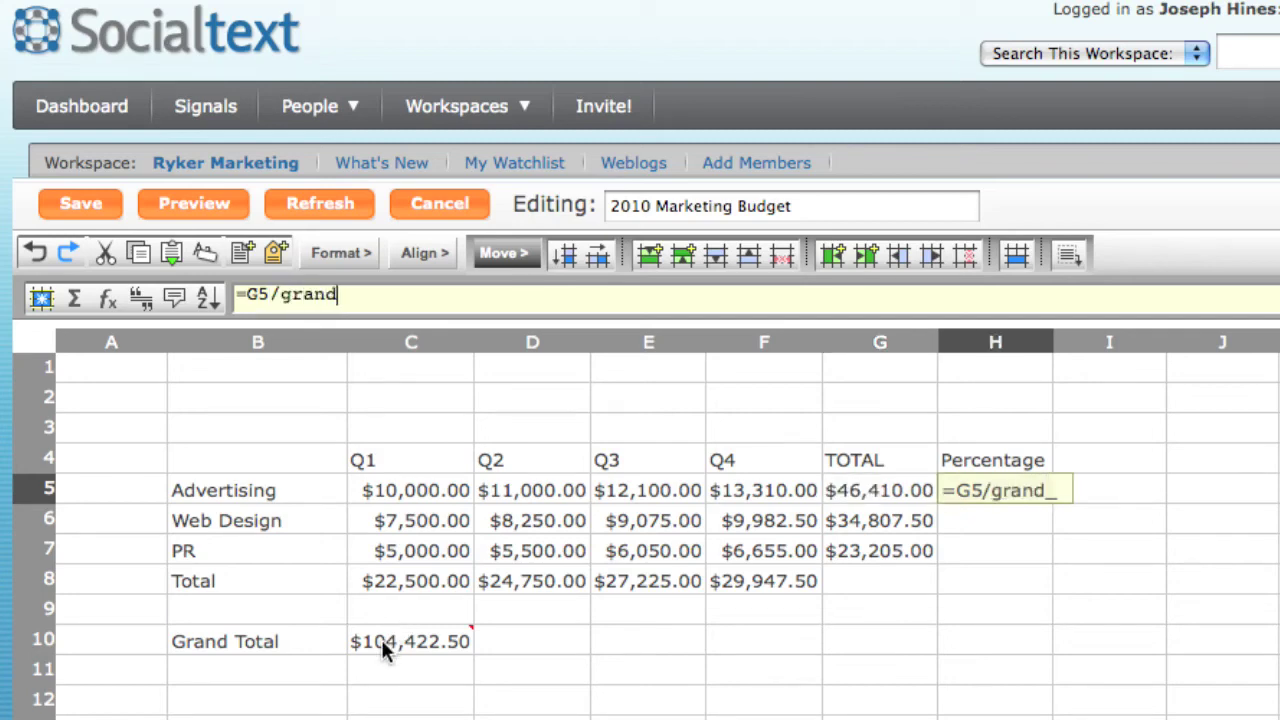
{"action": "type", "text": "total"}
{"action": "key", "text": "Return"}
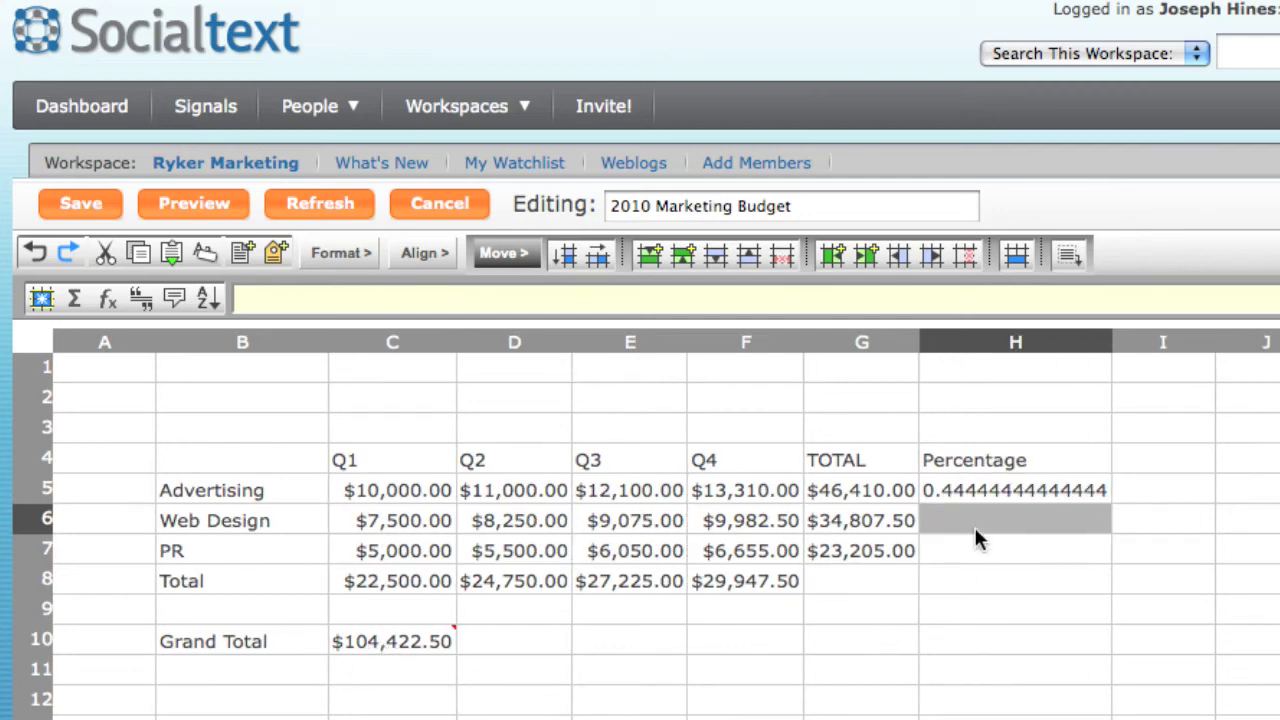
Fill the H5 formula down to H7 and apply the 1,234.5% number format to H5:H7.
{"action": "left_click", "coordinate": [990, 490]}
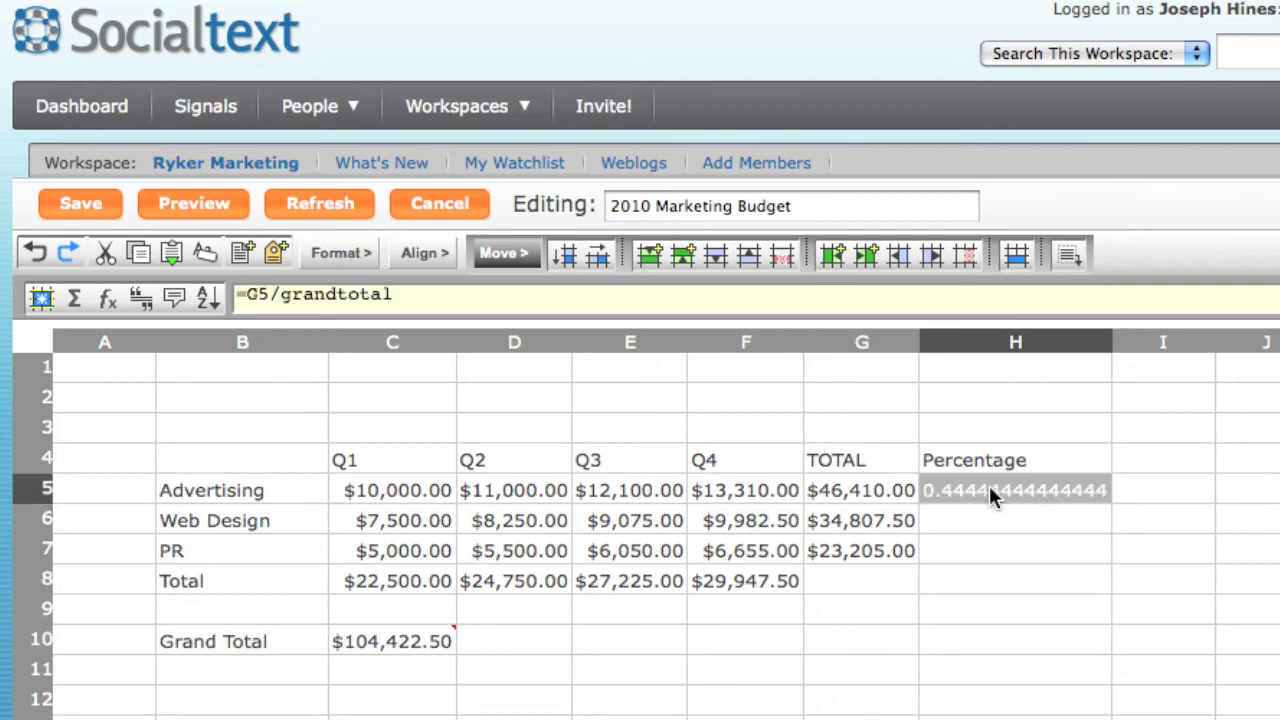
{"action": "left_click_drag", "start_coordinate": [989, 490], "coordinate": [993, 540]}
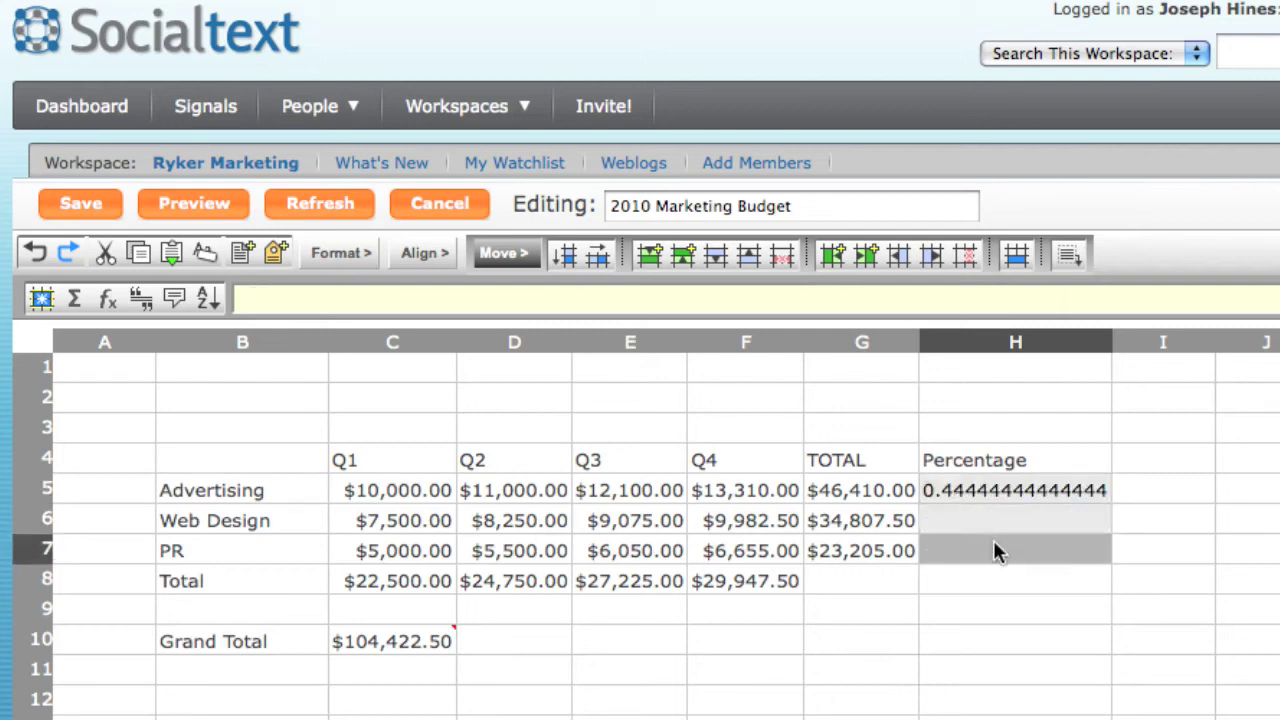
{"action": "left_click", "coordinate": [565, 254]}
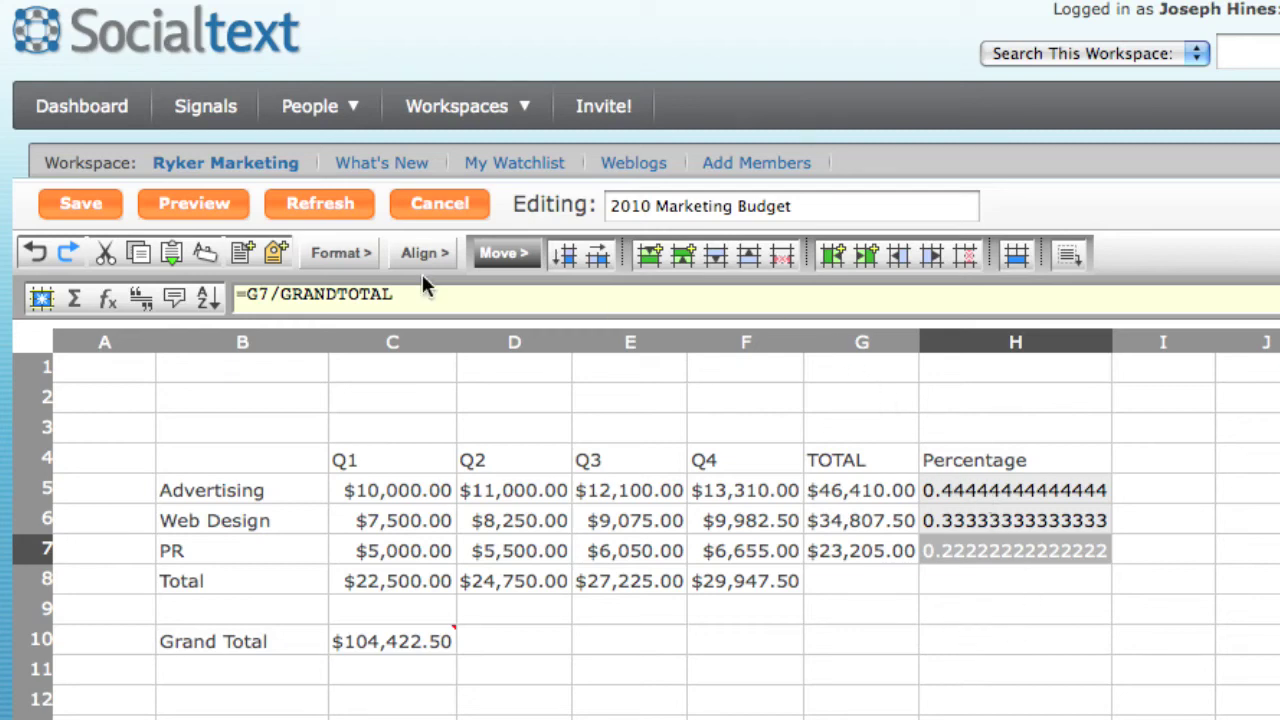
{"action": "left_click", "coordinate": [336, 254]}
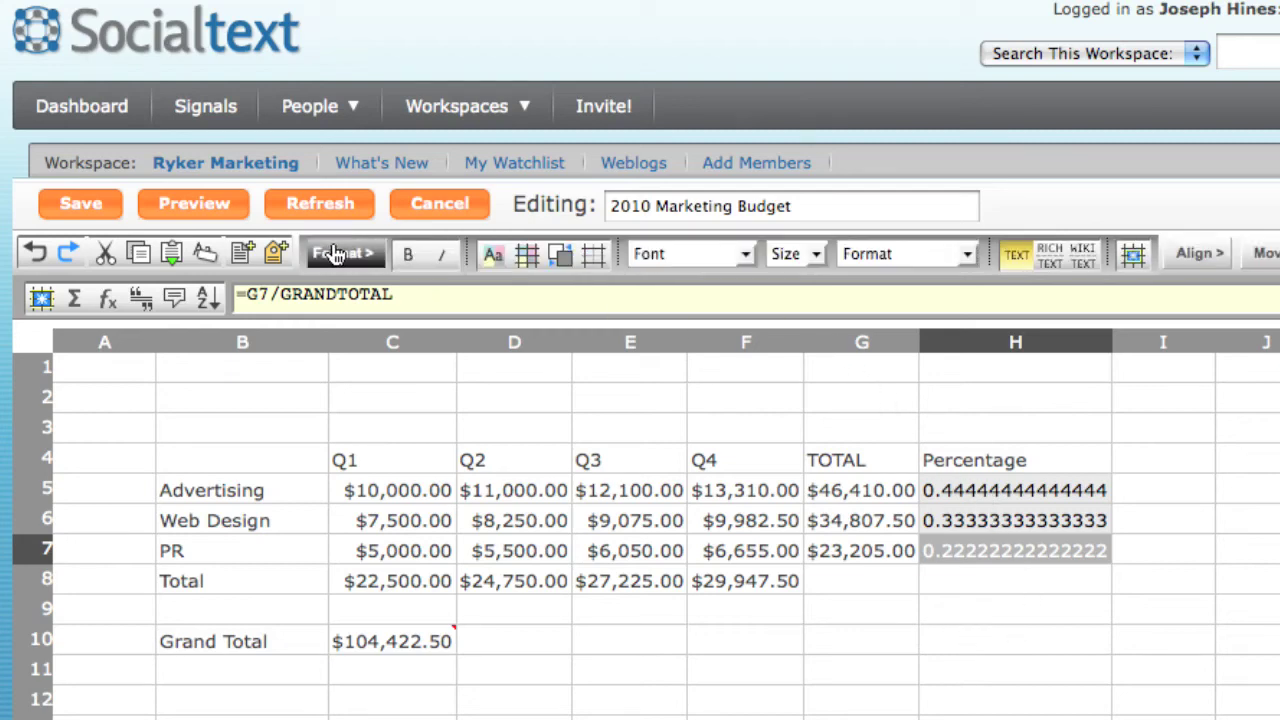
{"action": "left_click", "coordinate": [968, 254]}
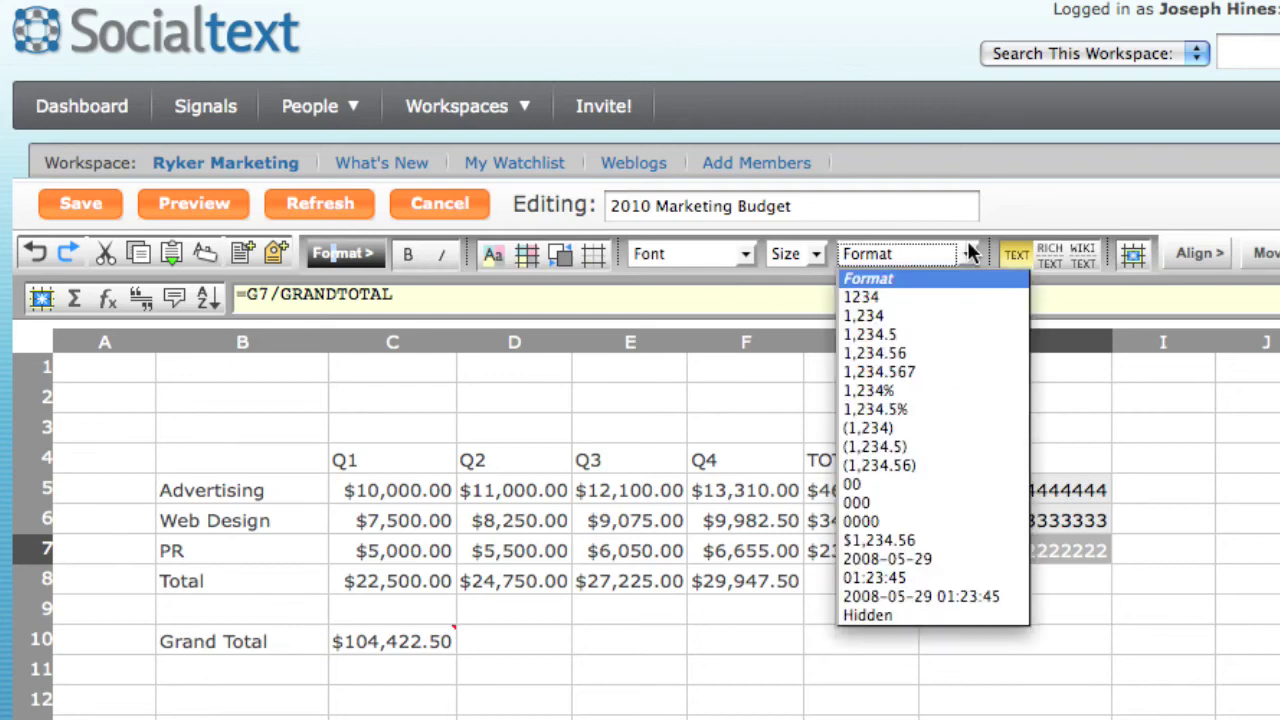
{"action": "left_click", "coordinate": [946, 410]}
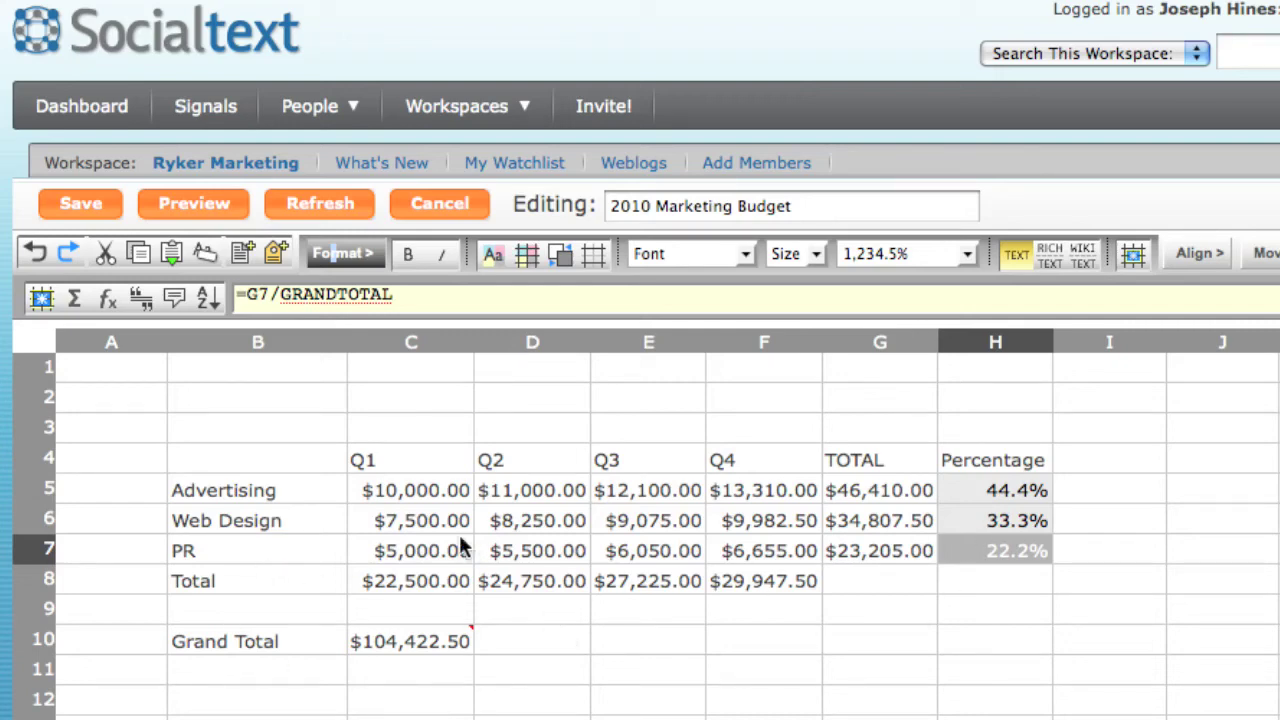
Add cell borders to the table B4:H7, the Total row B8:F8 and the Grand Total cells B10:C10.
{"action": "left_click_drag", "start_coordinate": [287, 455], "coordinate": [943, 547]}
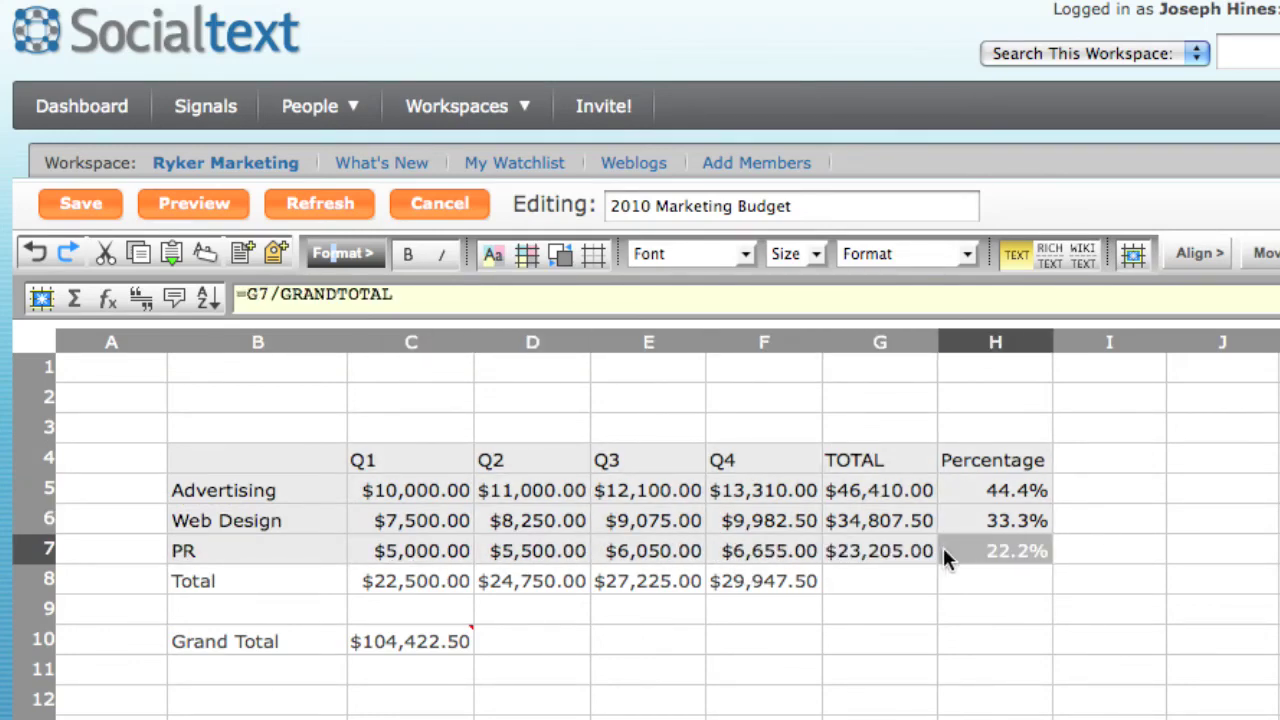
{"action": "left_click", "coordinate": [594, 256]}
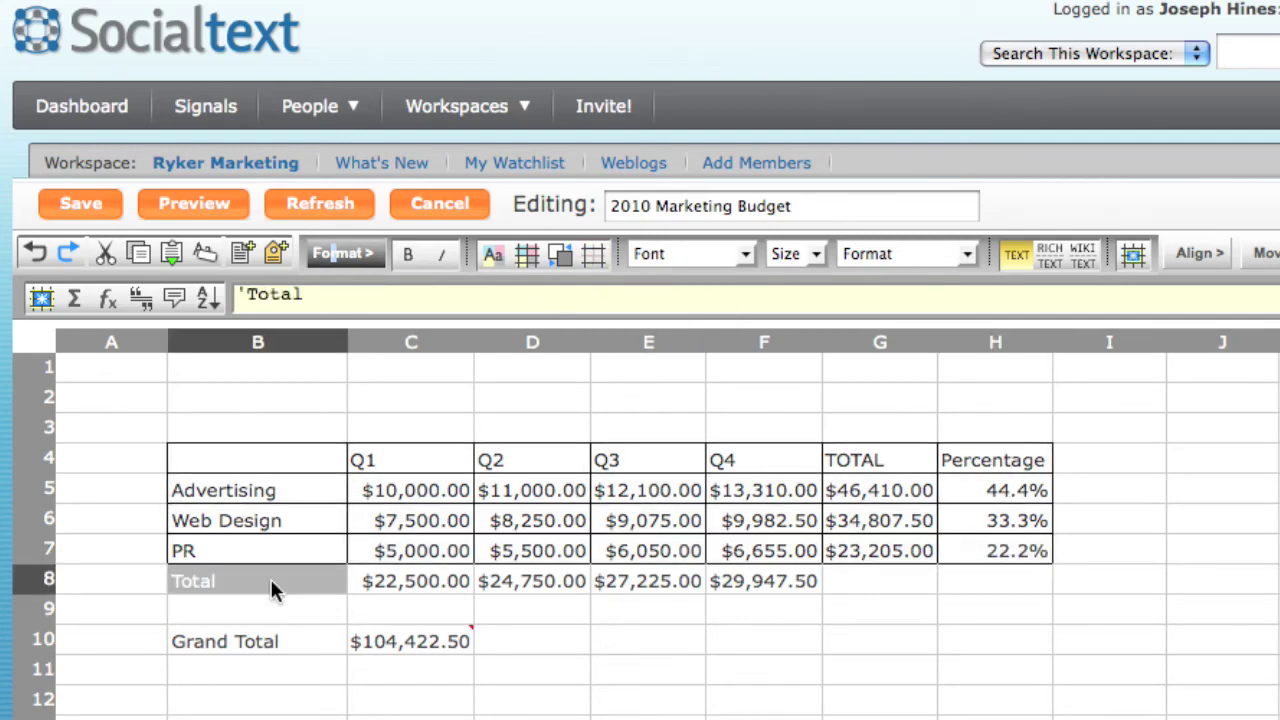
{"action": "left_click_drag", "start_coordinate": [271, 579], "coordinate": [738, 586]}
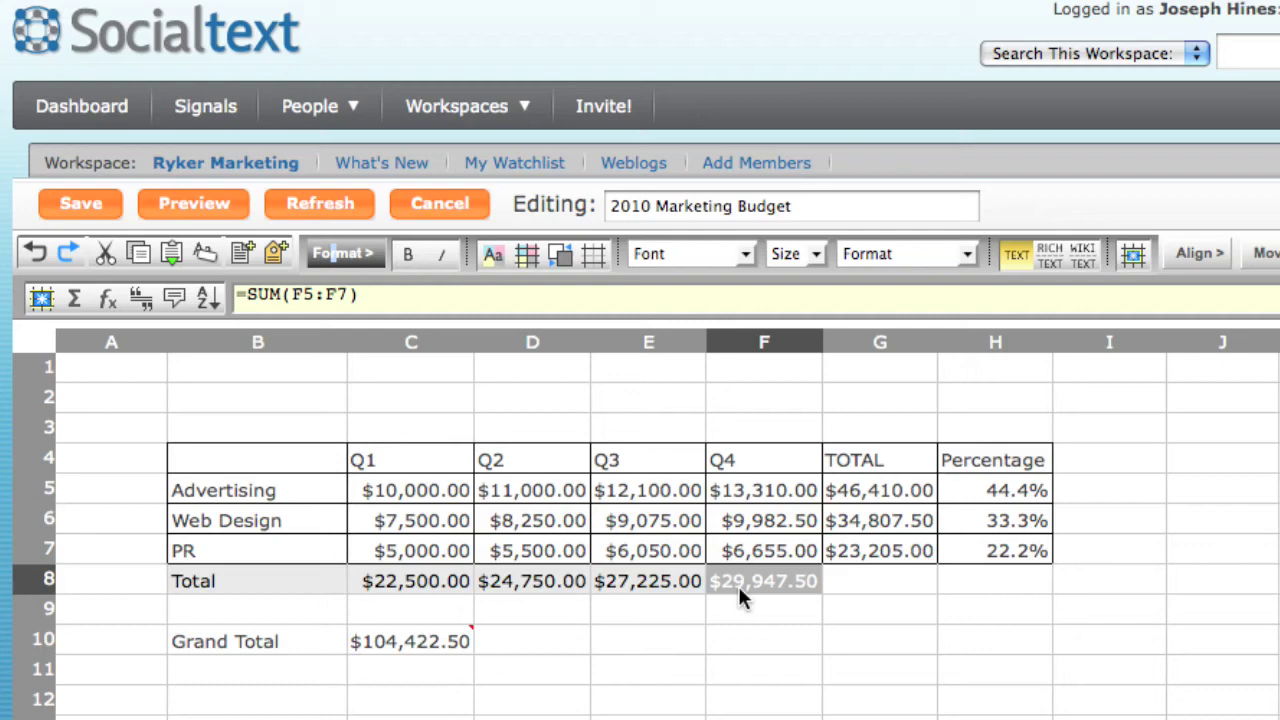
{"action": "left_click", "coordinate": [594, 256]}
{"action": "left_click_drag", "start_coordinate": [280, 645], "coordinate": [365, 630]}
{"action": "left_click", "coordinate": [588, 262]}
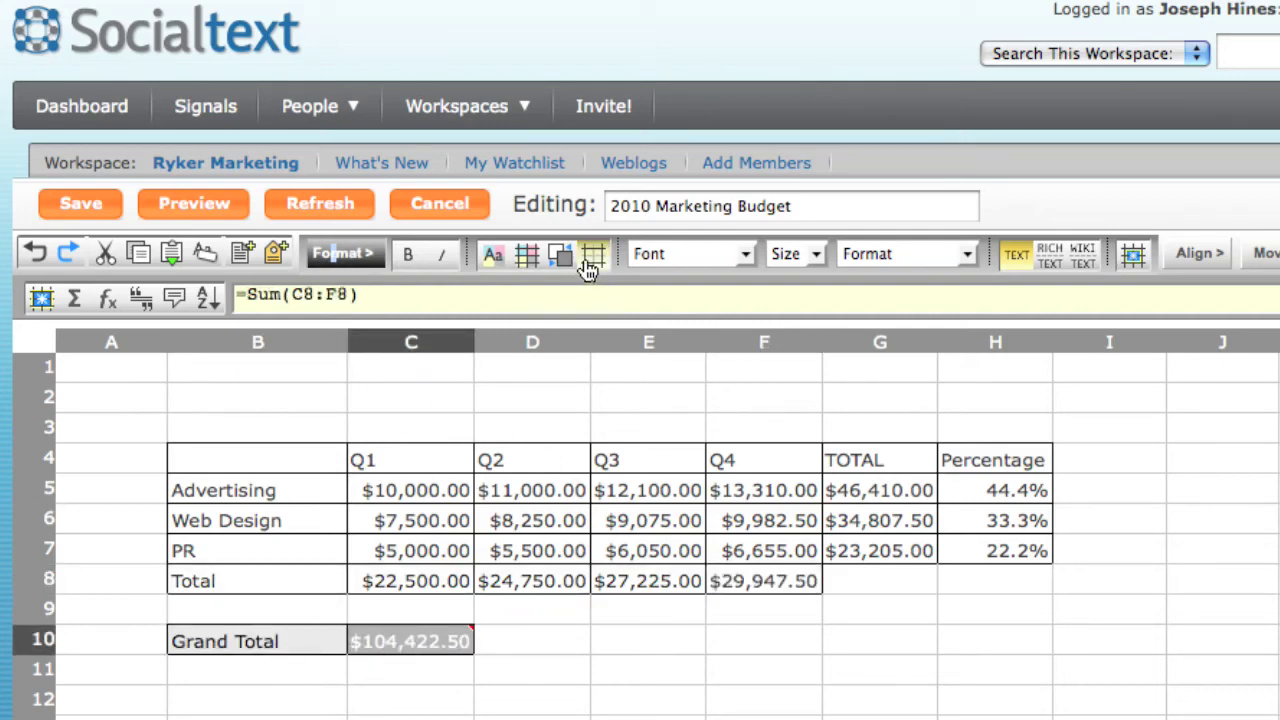
Center the column headings from Q1 to Percentage in C4:H4.
{"action": "left_click_drag", "start_coordinate": [407, 452], "coordinate": [940, 449]}
{"action": "left_click", "coordinate": [940, 449]}
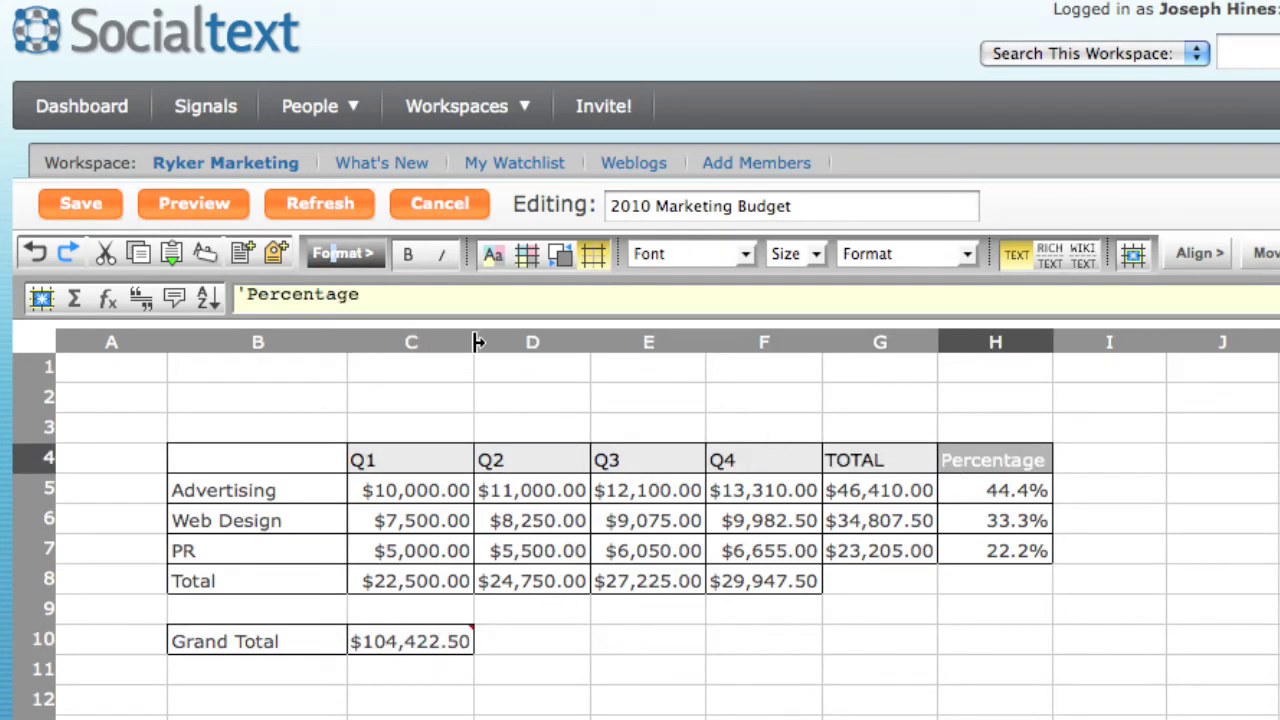
{"action": "left_click", "coordinate": [1203, 254]}
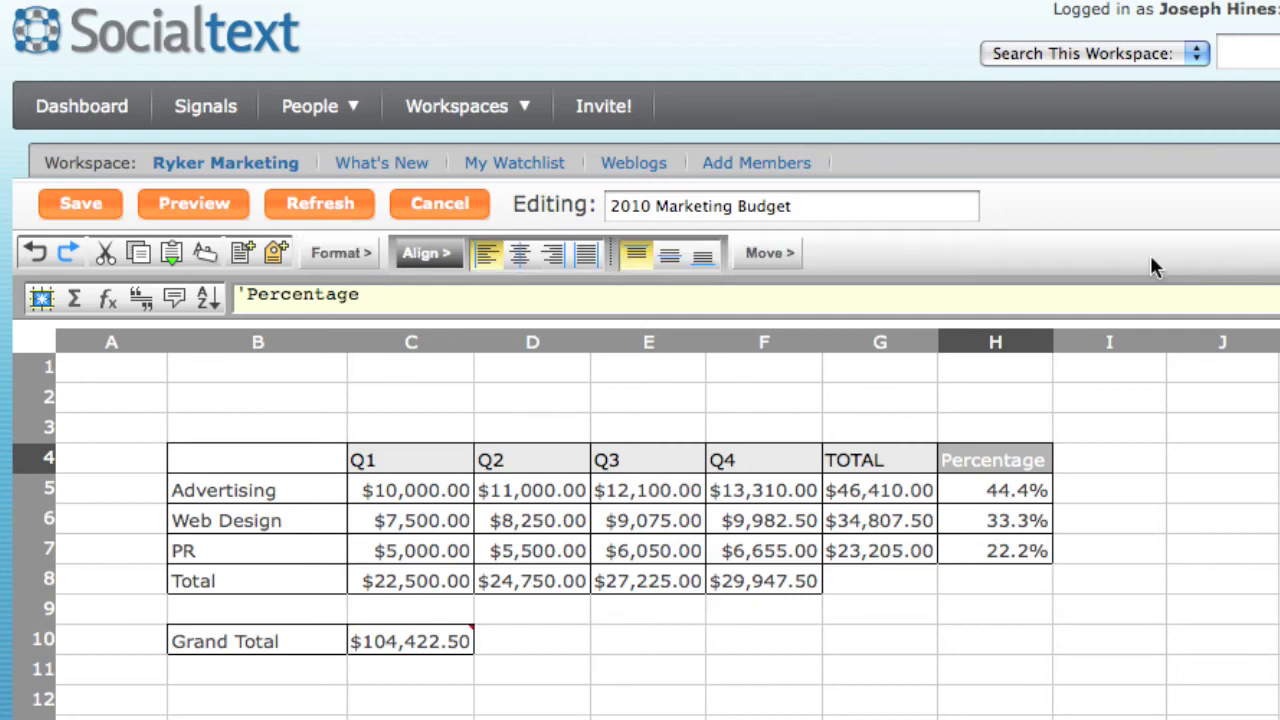
{"action": "left_click", "coordinate": [518, 255]}
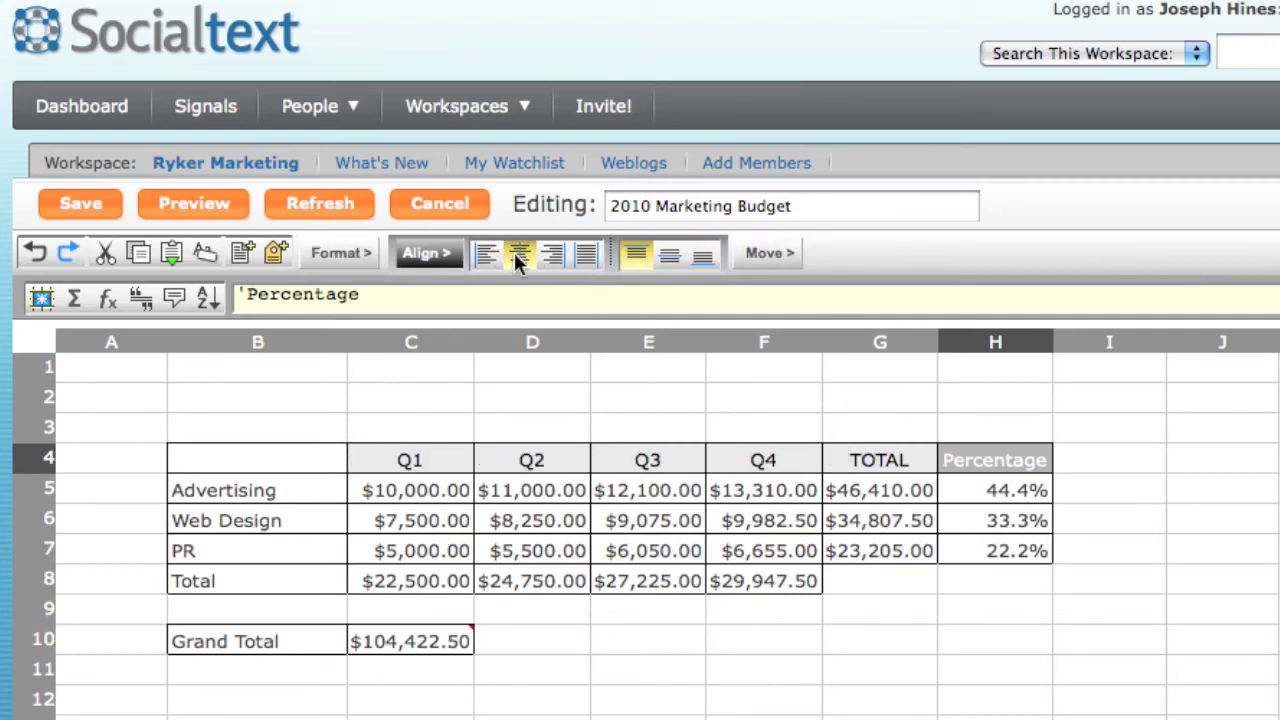
Make the headings in C4:H4 bold and swap their text and background colors.
{"action": "left_click", "coordinate": [341, 254]}
{"action": "left_click", "coordinate": [408, 256]}
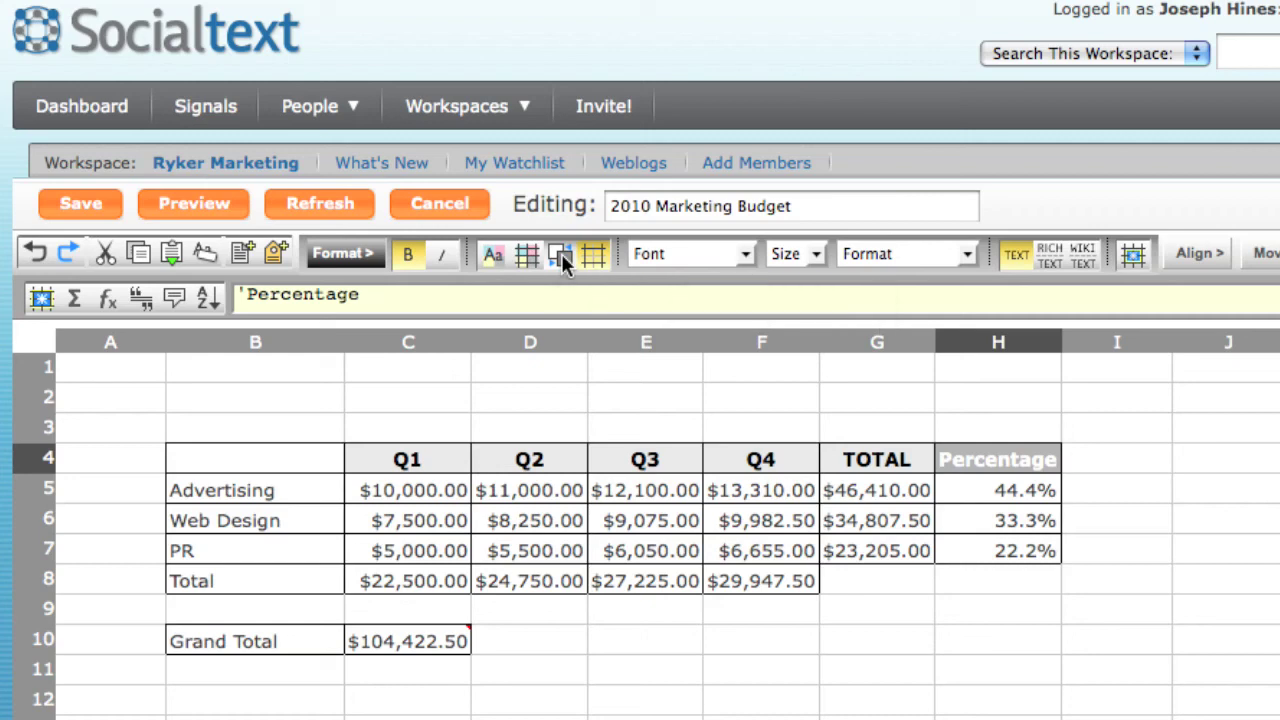
{"action": "left_click", "coordinate": [561, 257]}
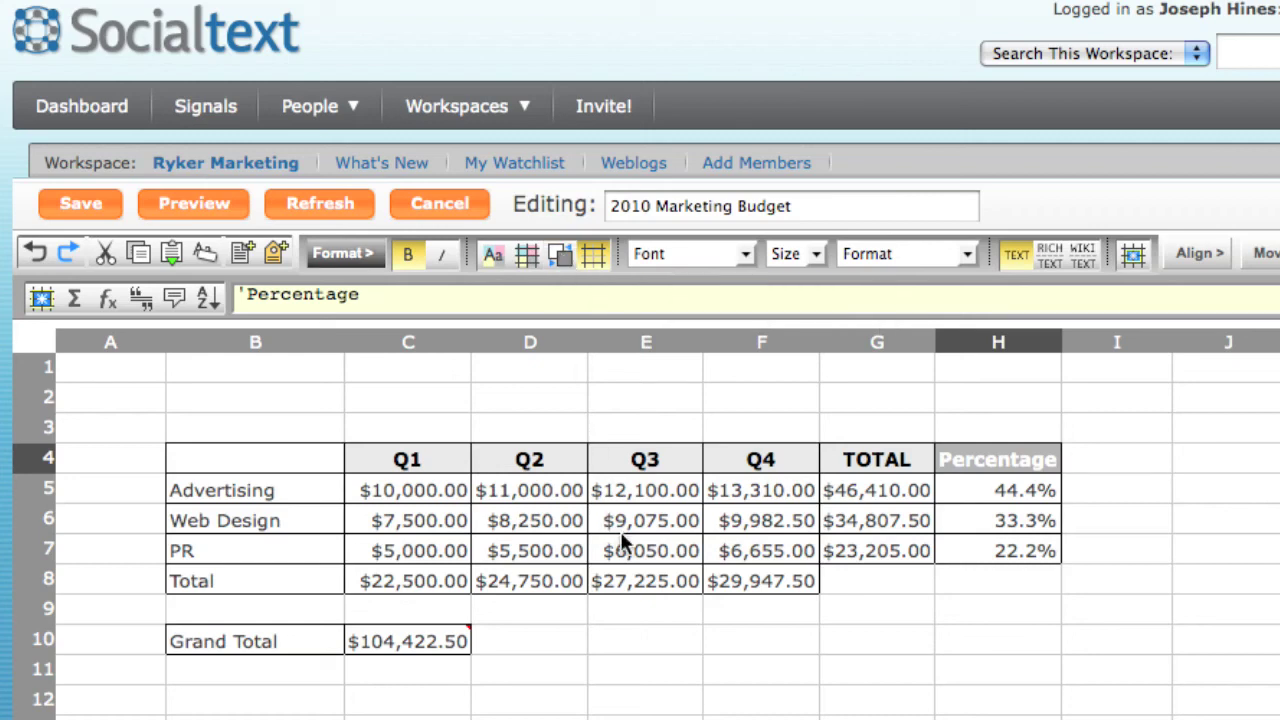
{"action": "left_click", "coordinate": [618, 545]}
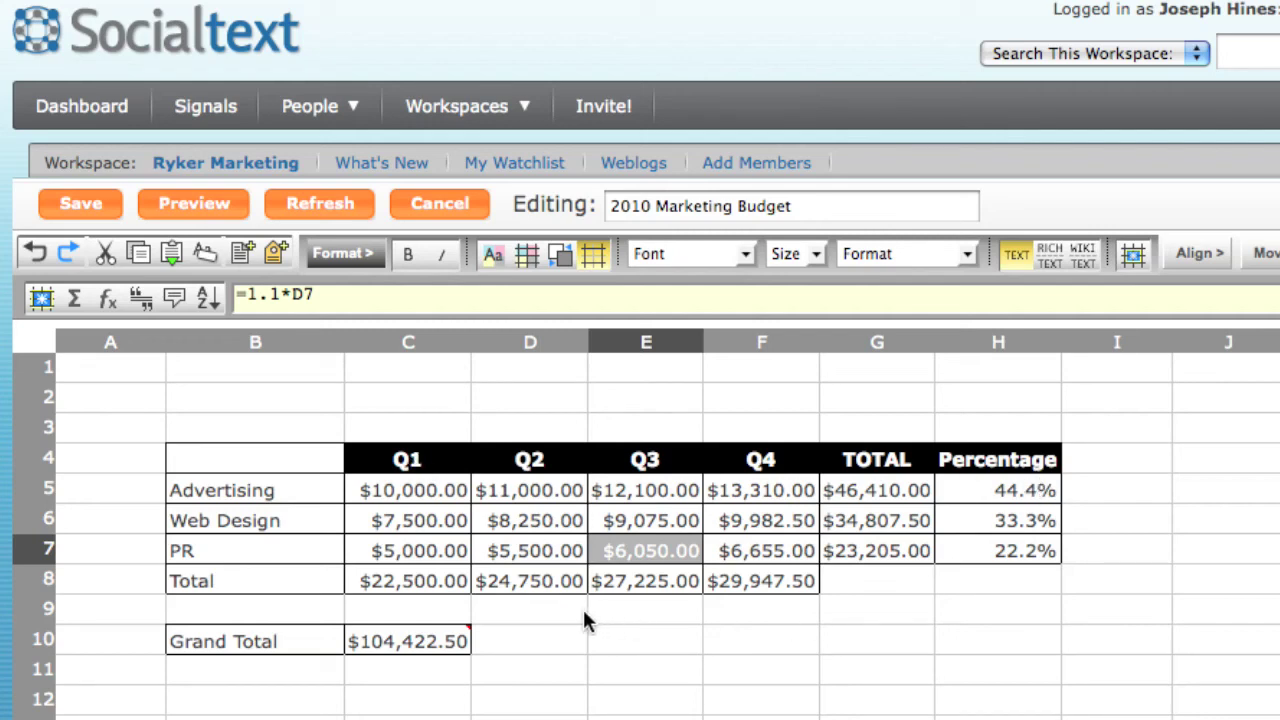
Remove the border from the empty corner cell B4.
{"action": "left_click", "coordinate": [281, 461]}
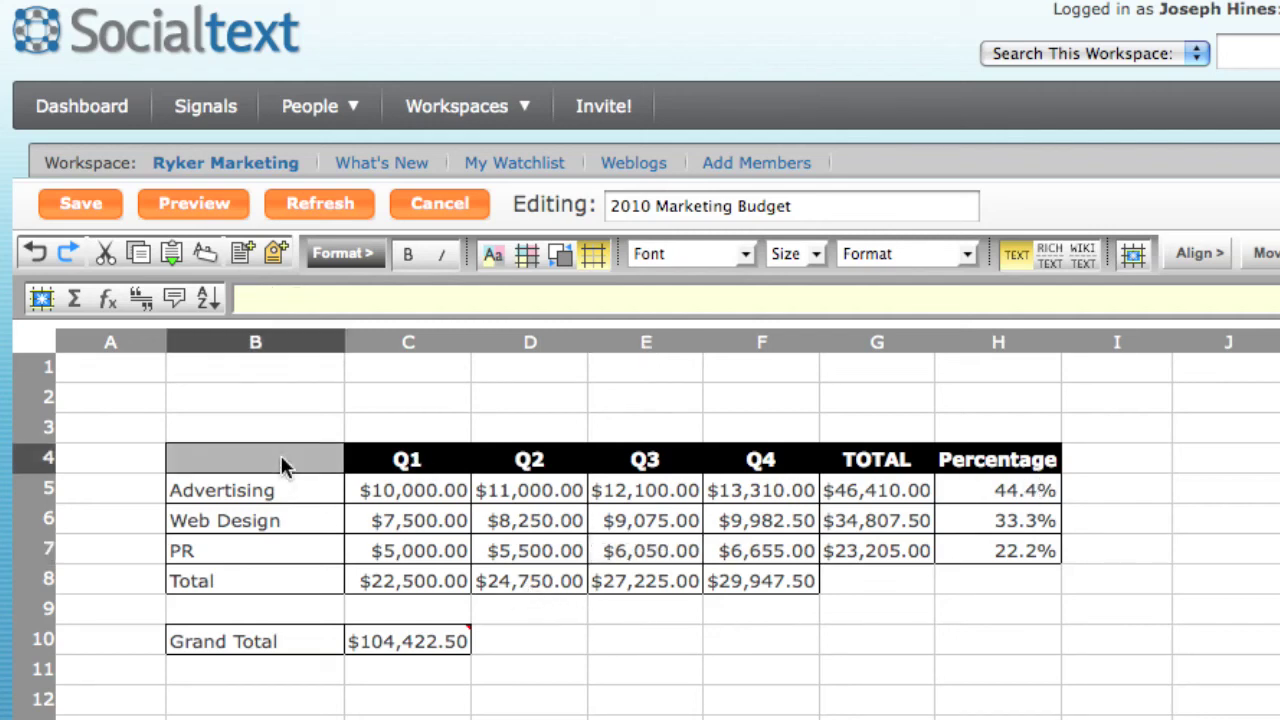
{"action": "left_click", "coordinate": [424, 572]}
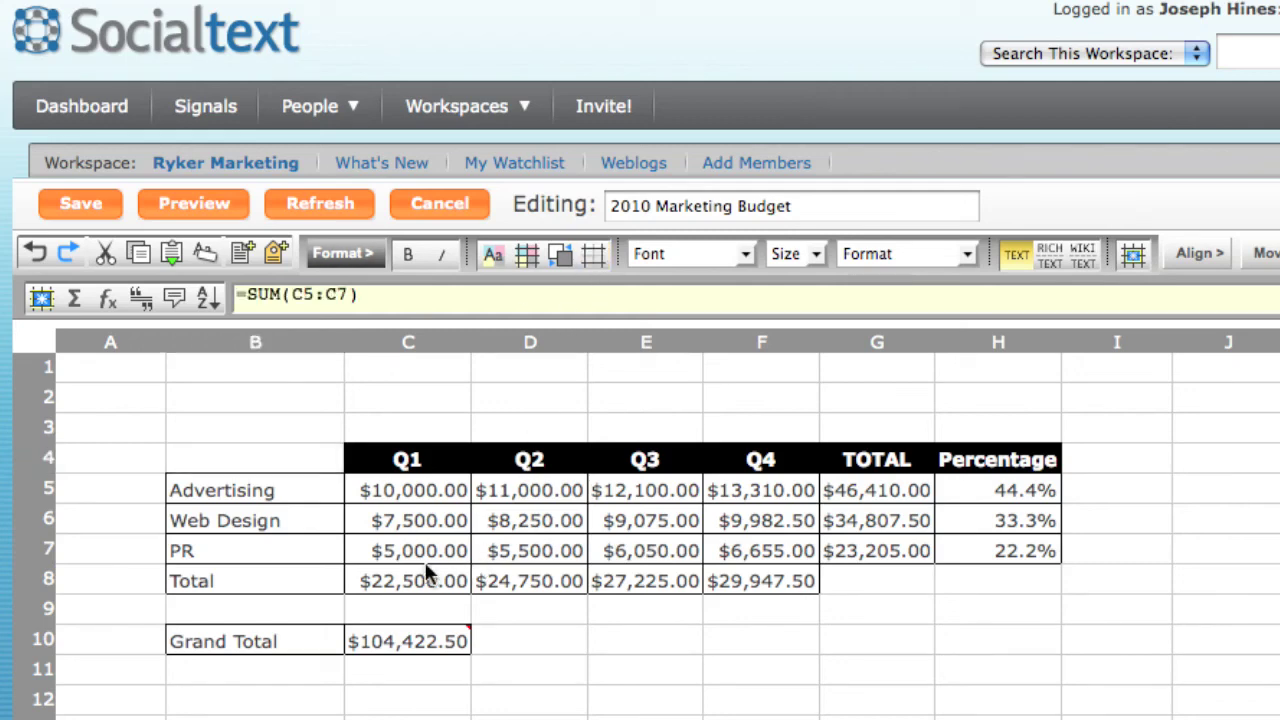
Give the Grand Total amount in C10 red text and a light green background.
{"action": "left_click", "coordinate": [376, 635]}
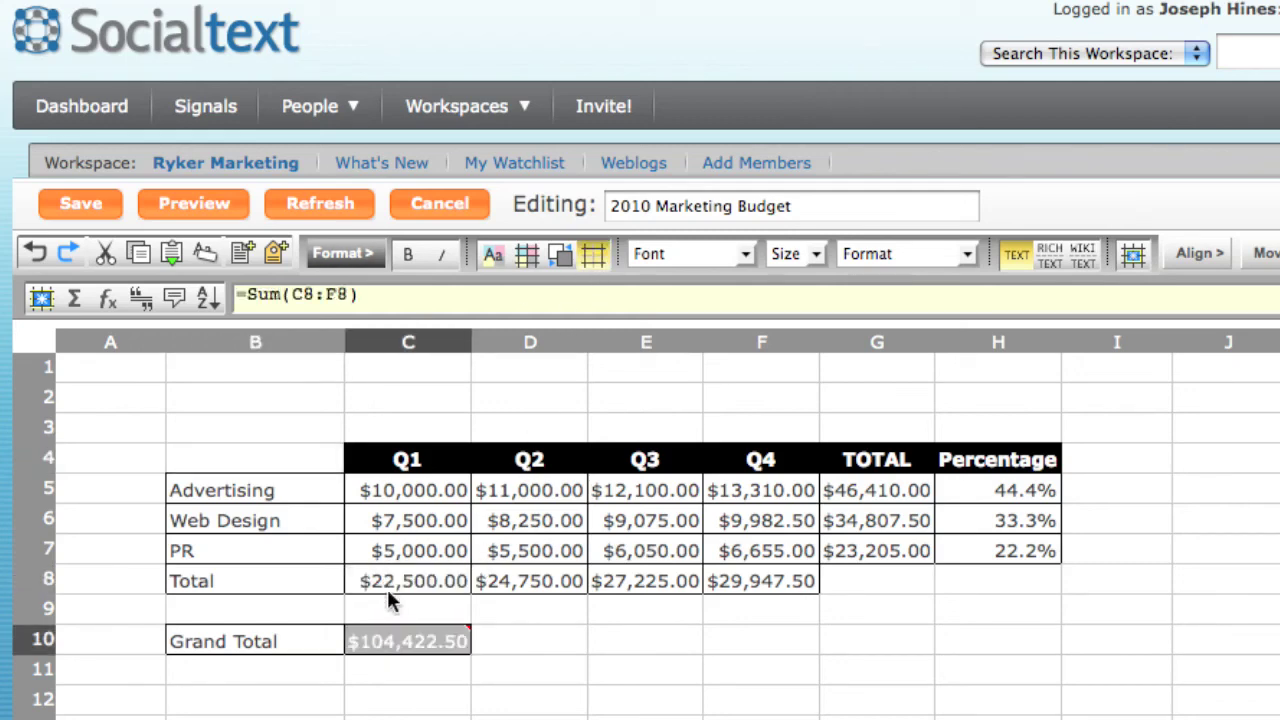
{"action": "left_click", "coordinate": [494, 262]}
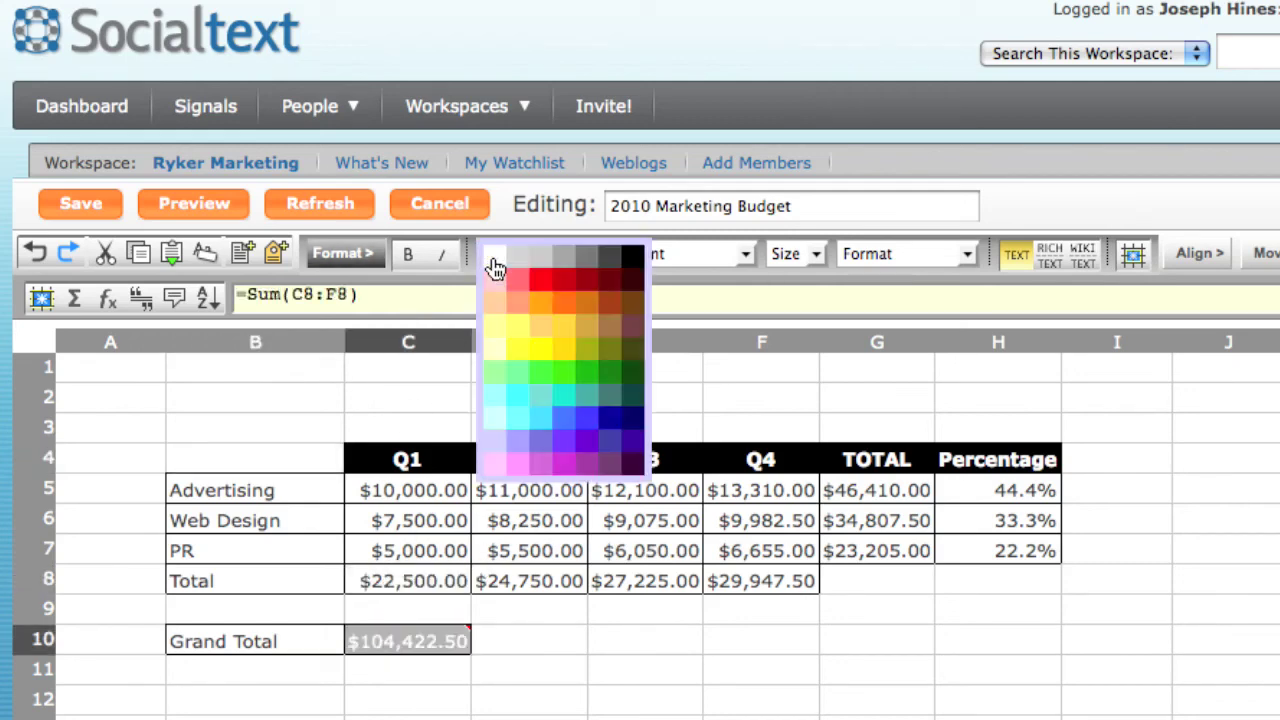
{"action": "left_click", "coordinate": [541, 291]}
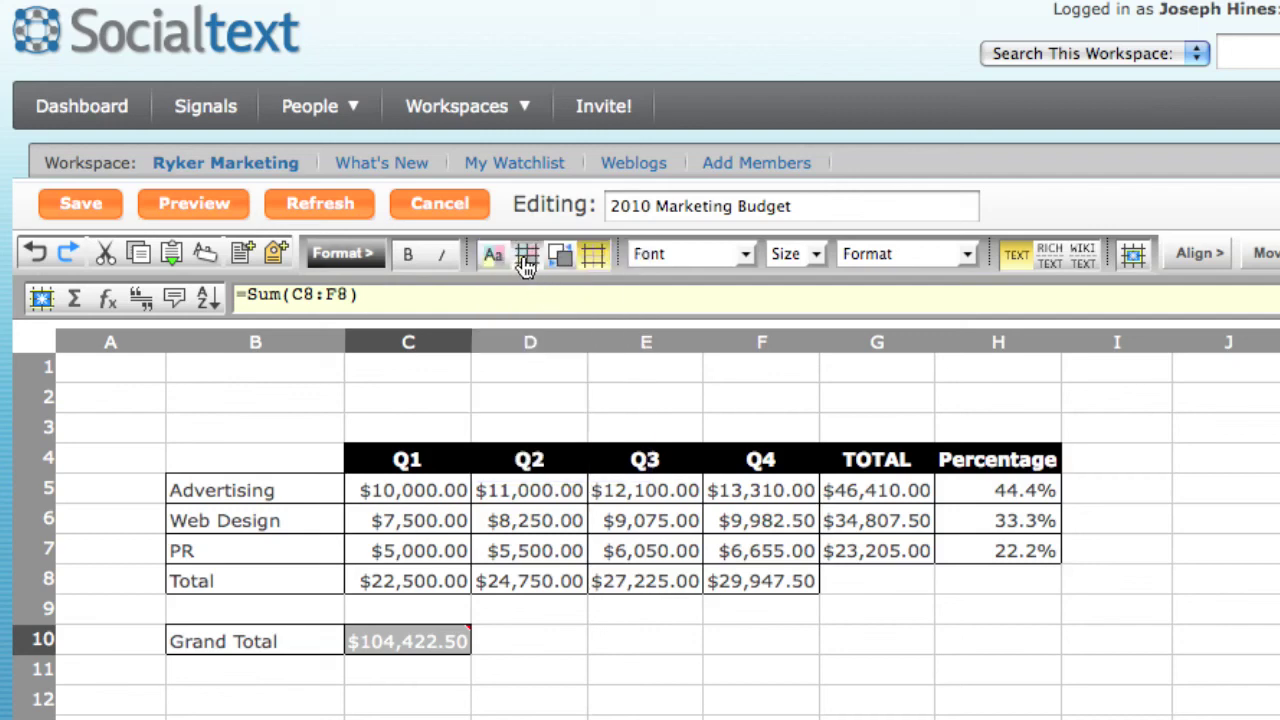
{"action": "left_click", "coordinate": [492, 253]}
{"action": "left_click", "coordinate": [524, 378]}
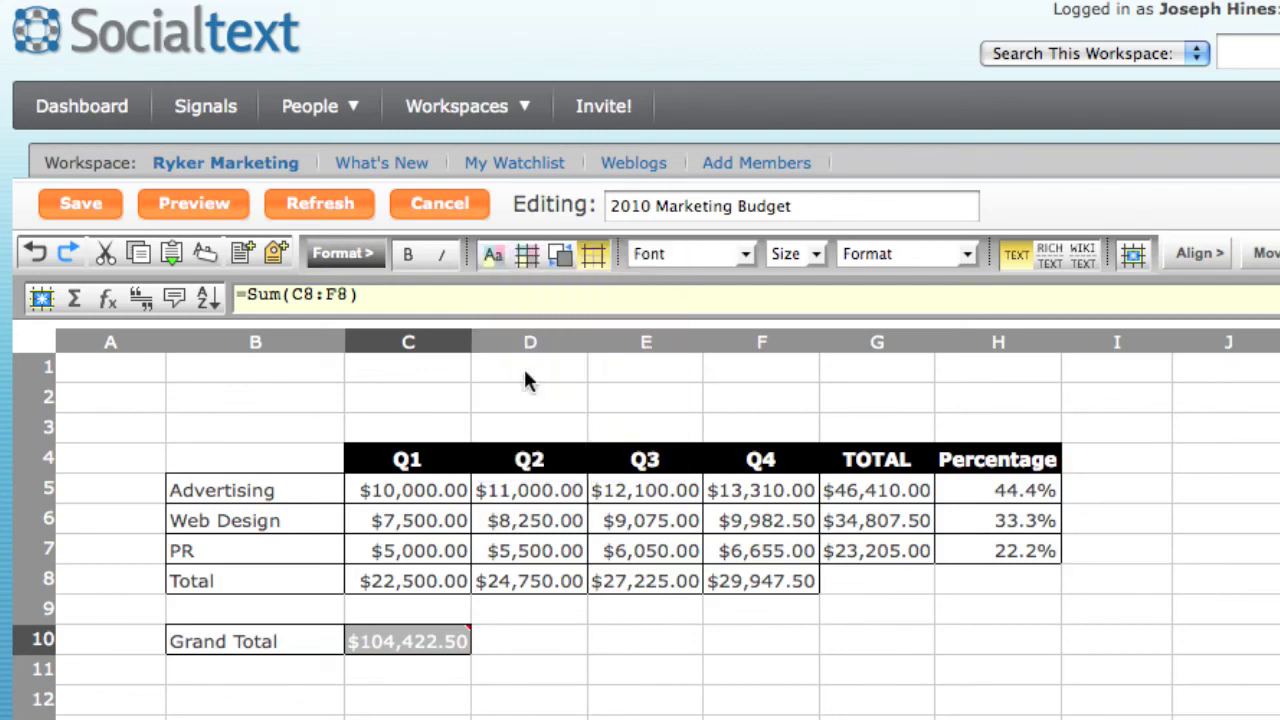
Enter the title "2010 Marketing Budget" in cell B2 above the table.
{"action": "left_click", "coordinate": [197, 401]}
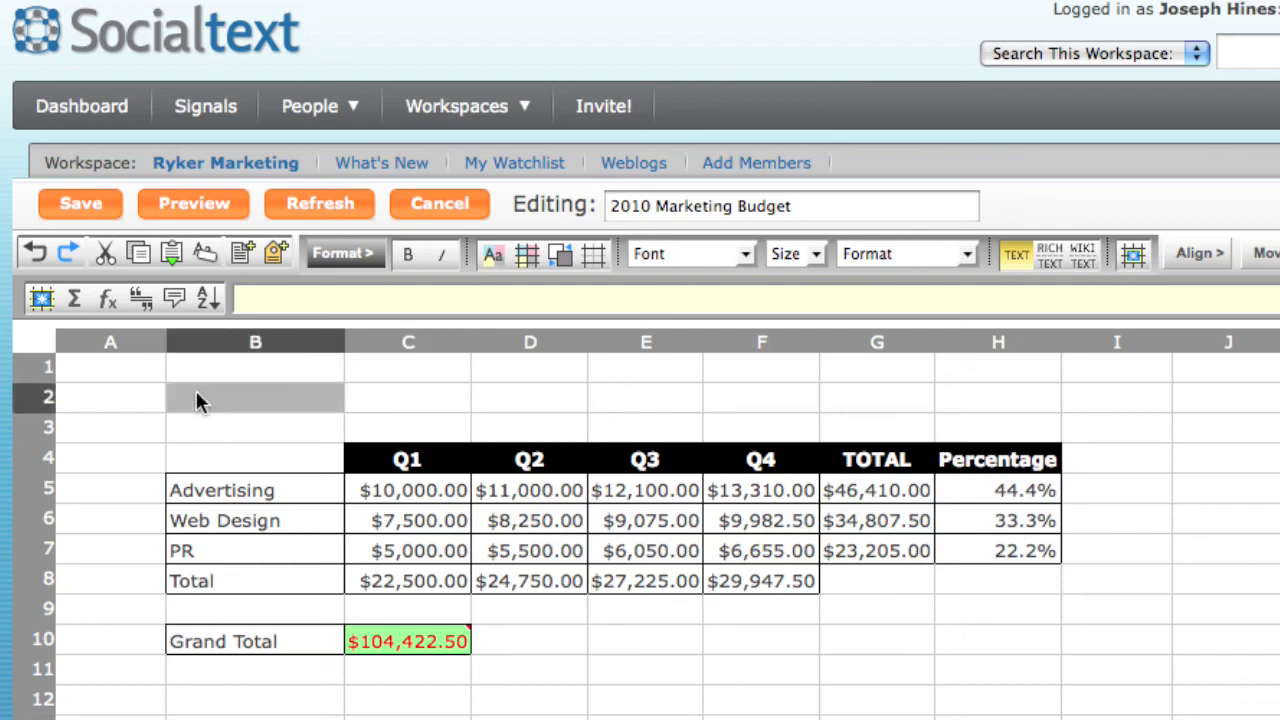
{"action": "type", "text": "2010 Marketing"}
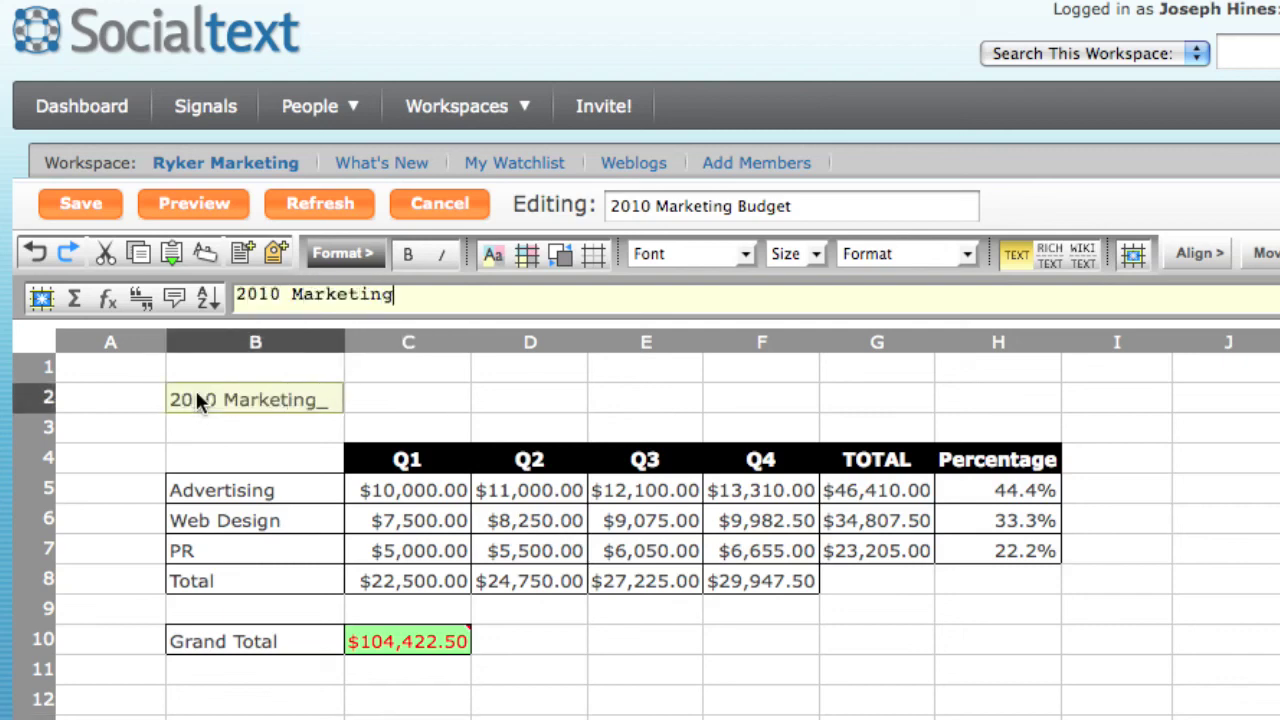
{"action": "type", "text": " Budget"}
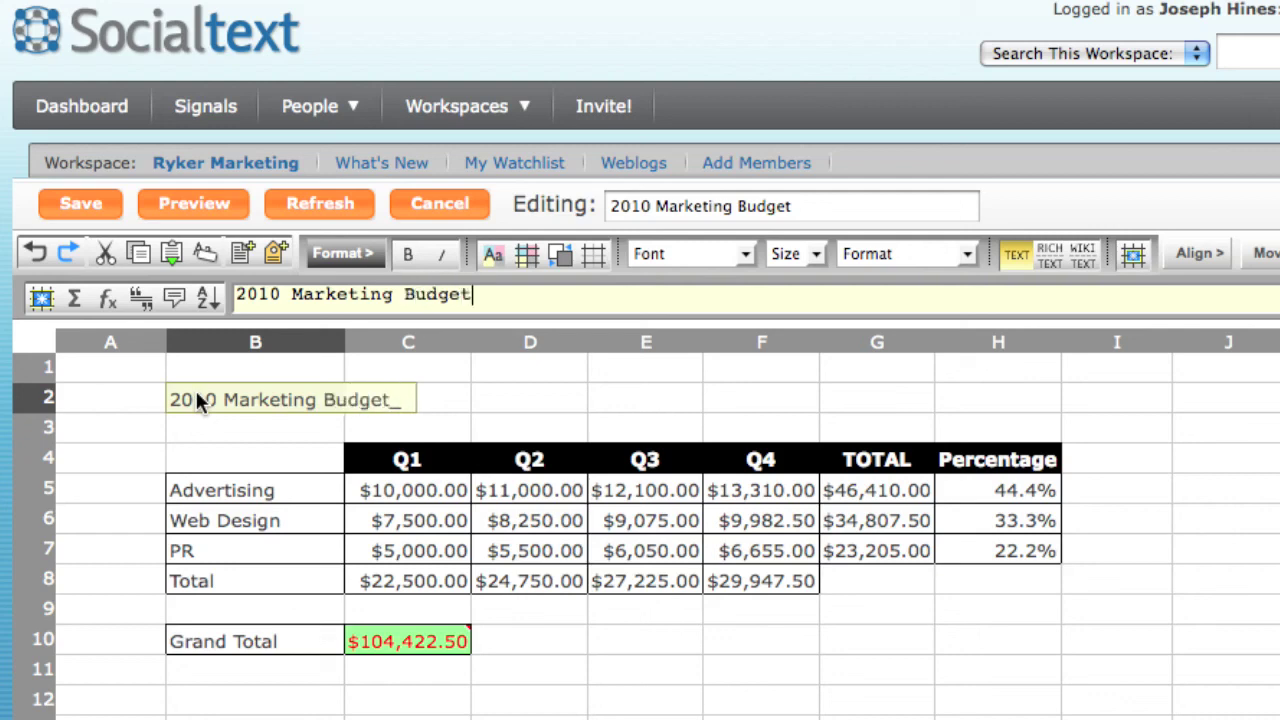
{"action": "key", "text": "Return"}
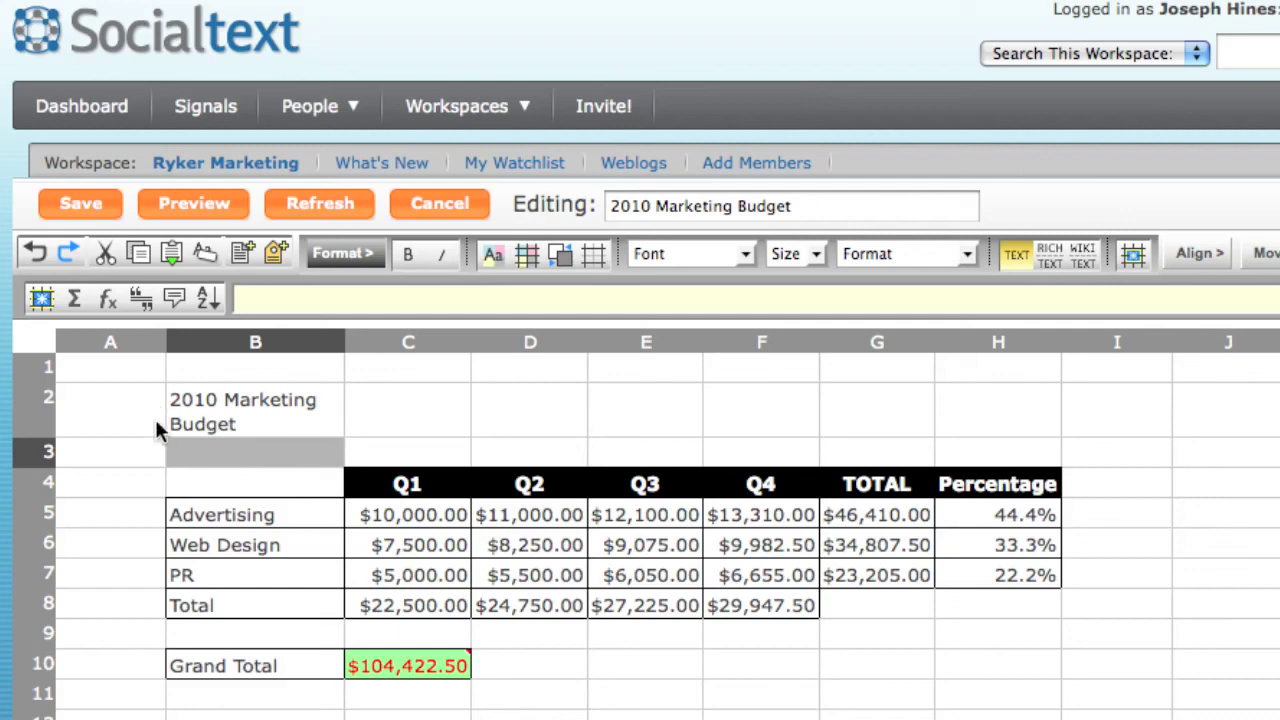
Merge cells B2:H2 so the title spans the full width of the table.
{"action": "left_click_drag", "start_coordinate": [236, 402], "coordinate": [941, 405]}
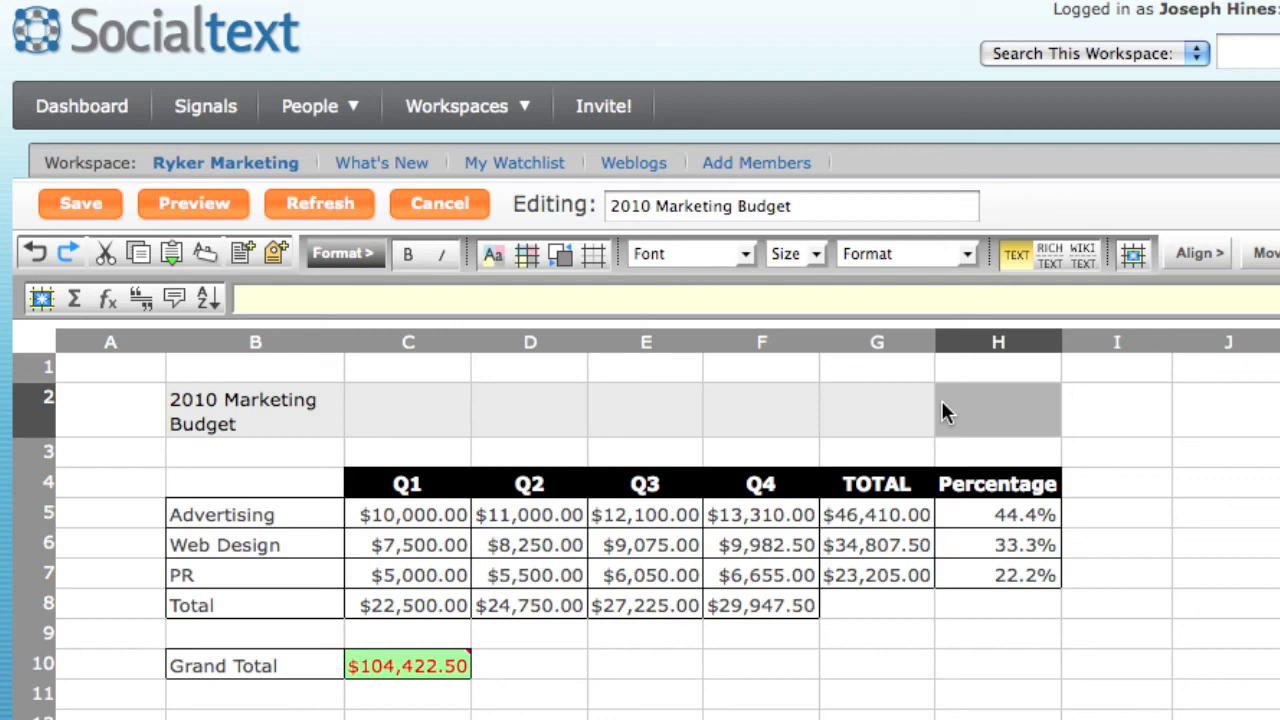
{"action": "left_click", "coordinate": [1263, 253]}
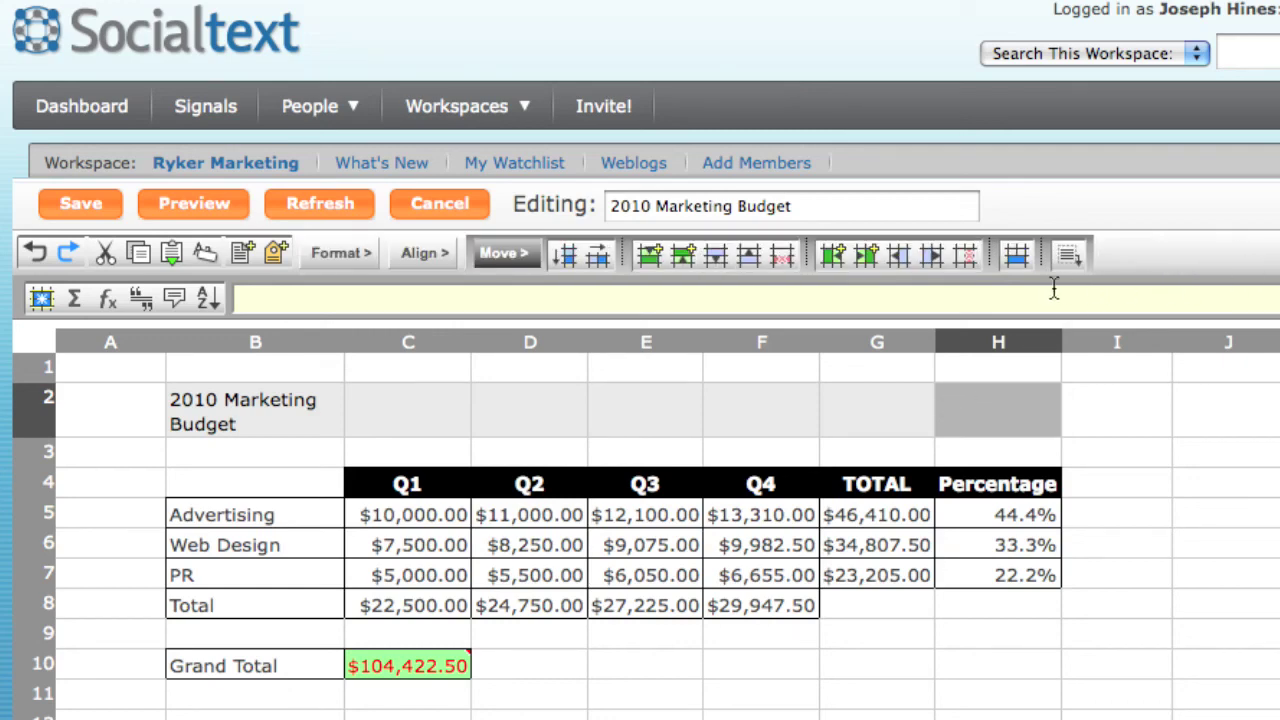
{"action": "left_click", "coordinate": [1013, 257]}
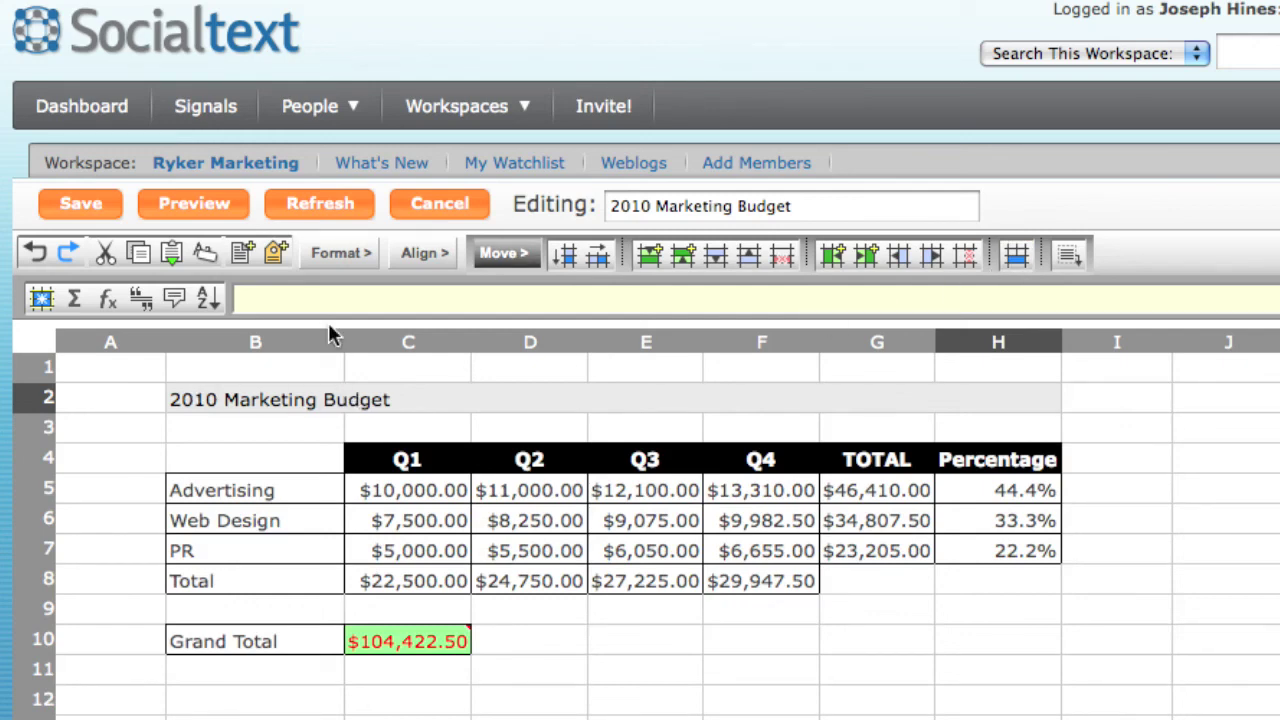
Set the title "2010 Marketing Budget" in the merged cell B2 to font size 28 with dark blue text.
{"action": "left_click", "coordinate": [341, 253]}
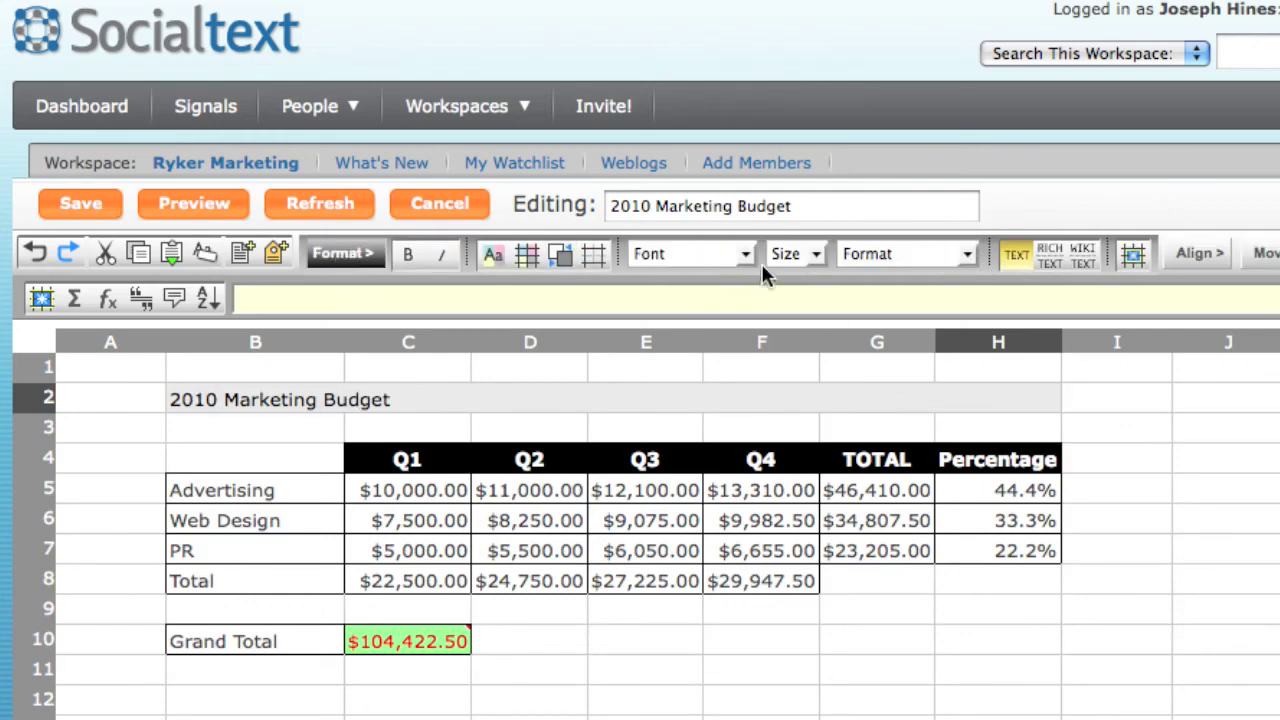
{"action": "left_click", "coordinate": [792, 254]}
{"action": "left_click", "coordinate": [791, 392]}
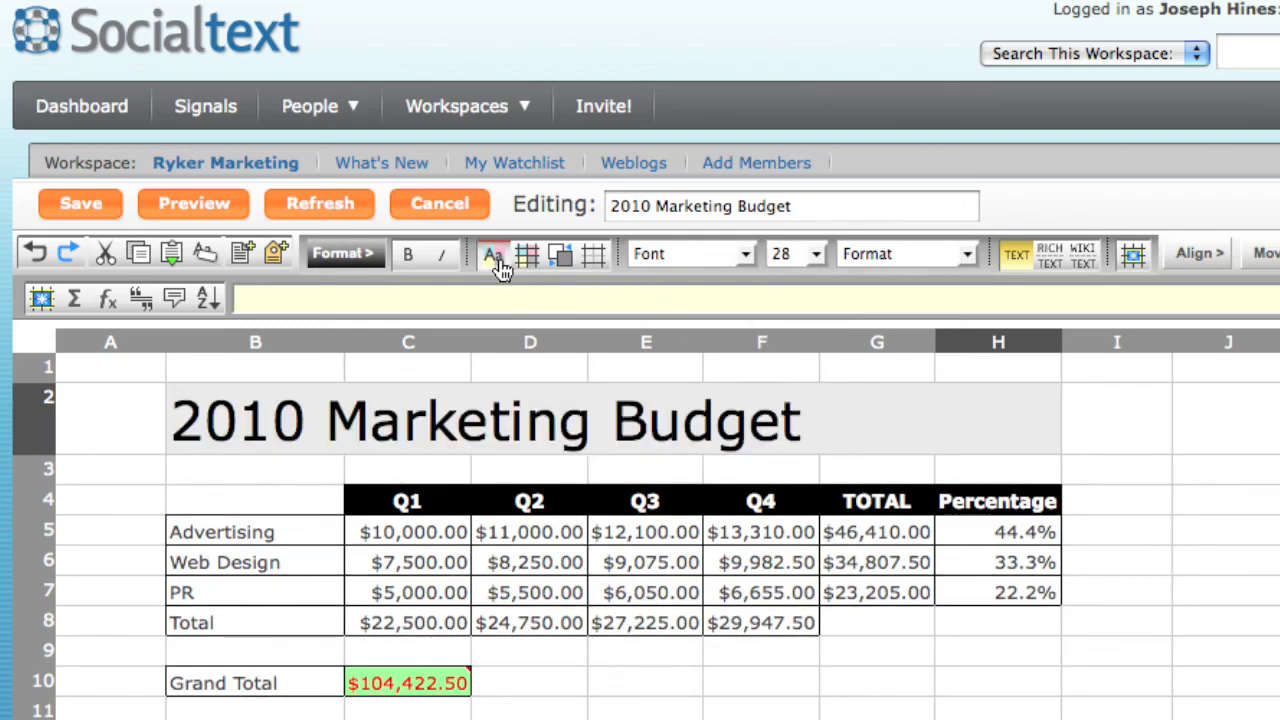
{"action": "left_click", "coordinate": [494, 257]}
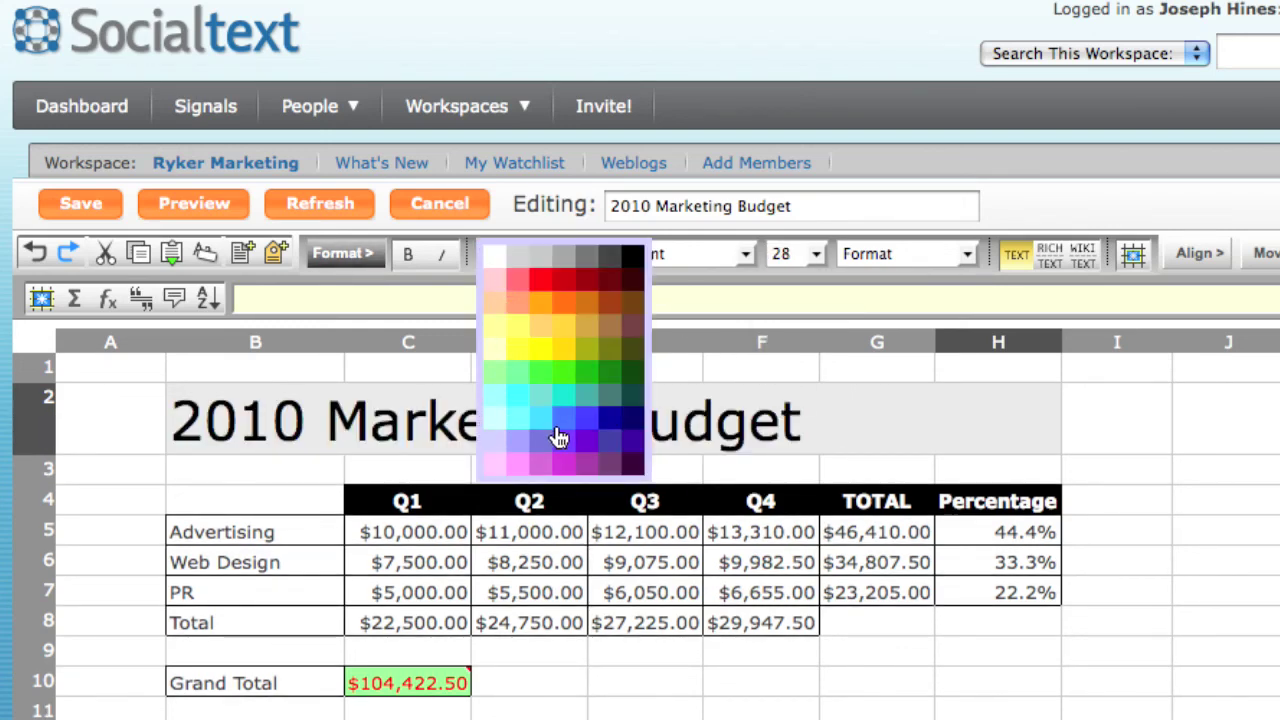
{"action": "left_click", "coordinate": [625, 428]}
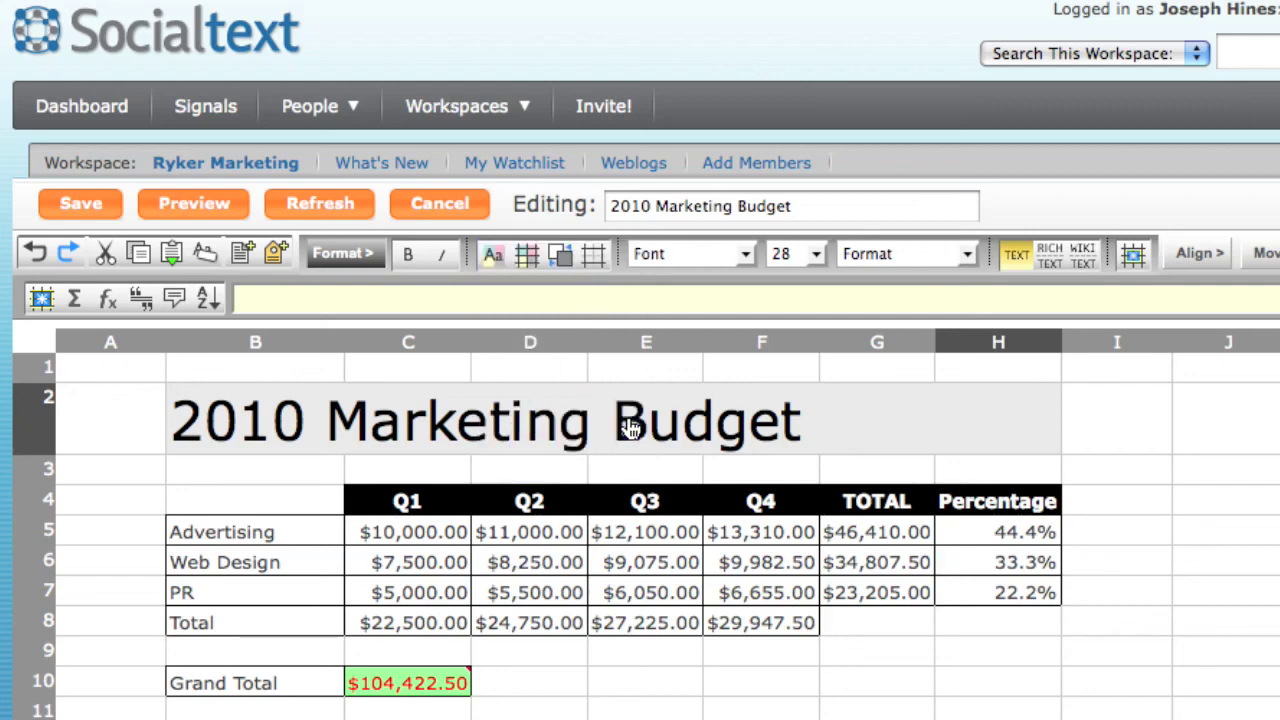
{"action": "left_click", "coordinate": [581, 565]}
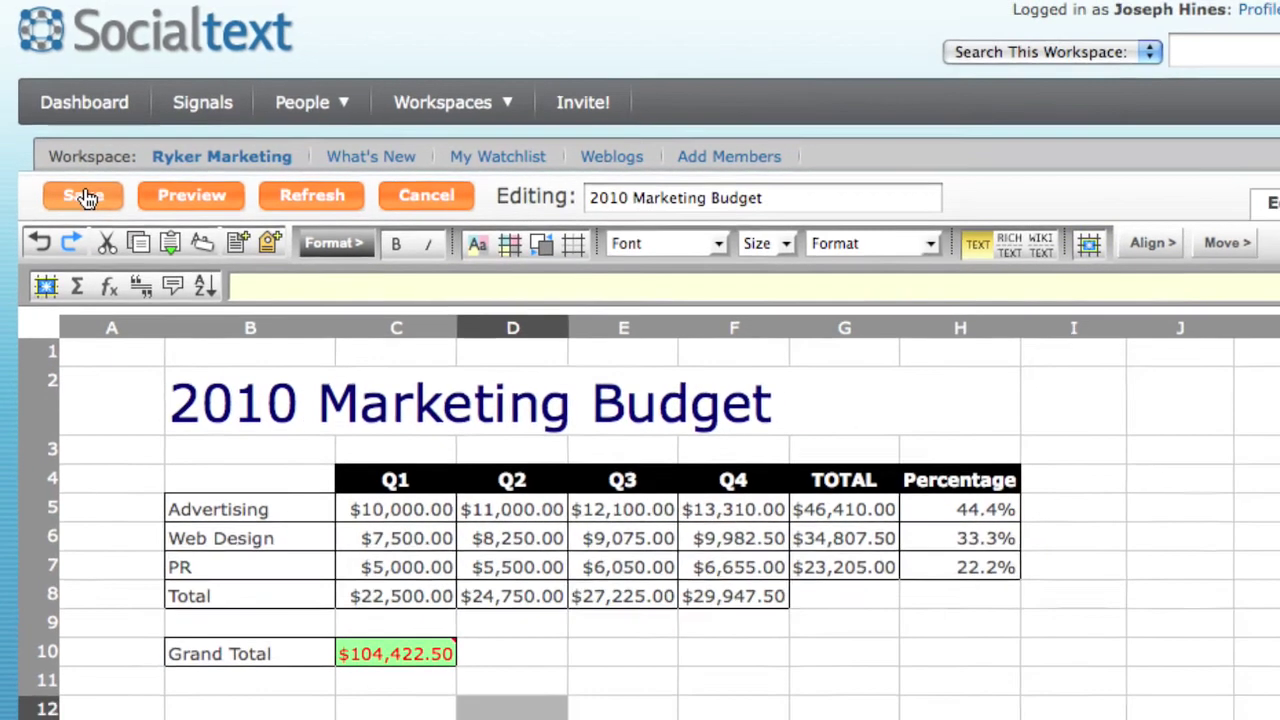
Save the 2010 Marketing Budget spreadsheet to the workspace.
{"action": "left_click", "coordinate": [85, 205]}
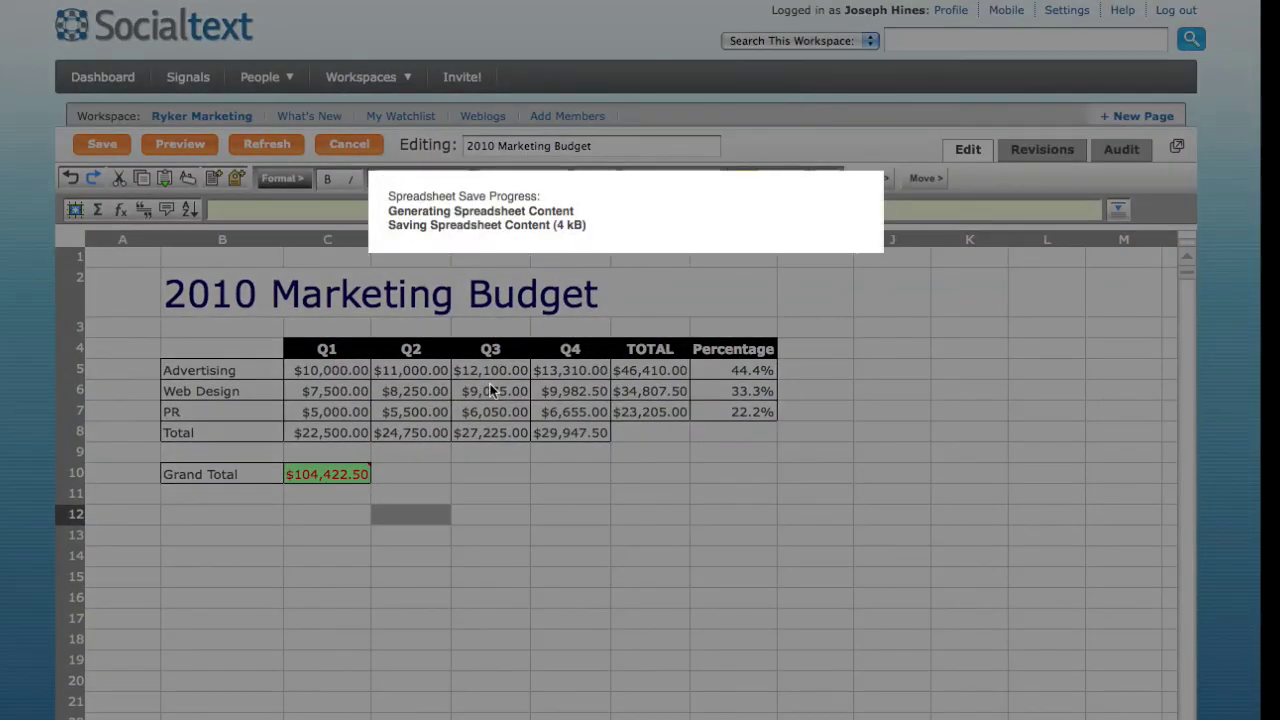